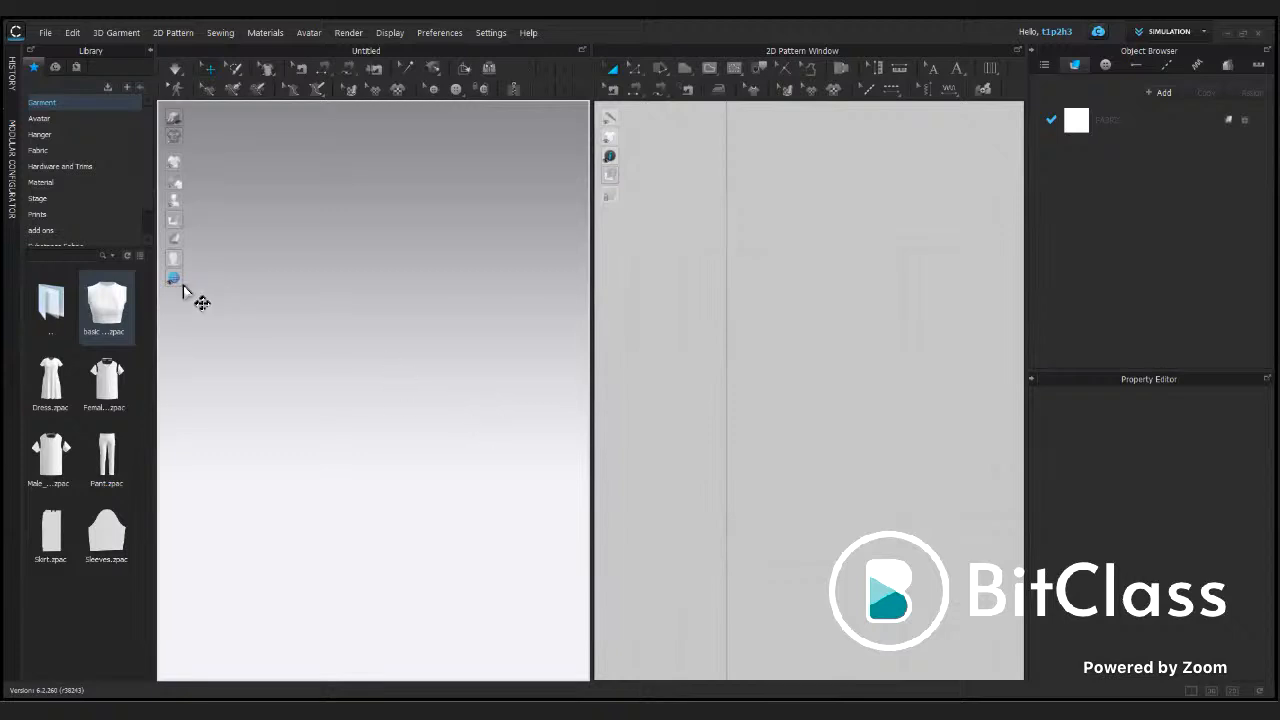
Step: Show the floor grid in the 3D garment window
mouse_move(172, 283)
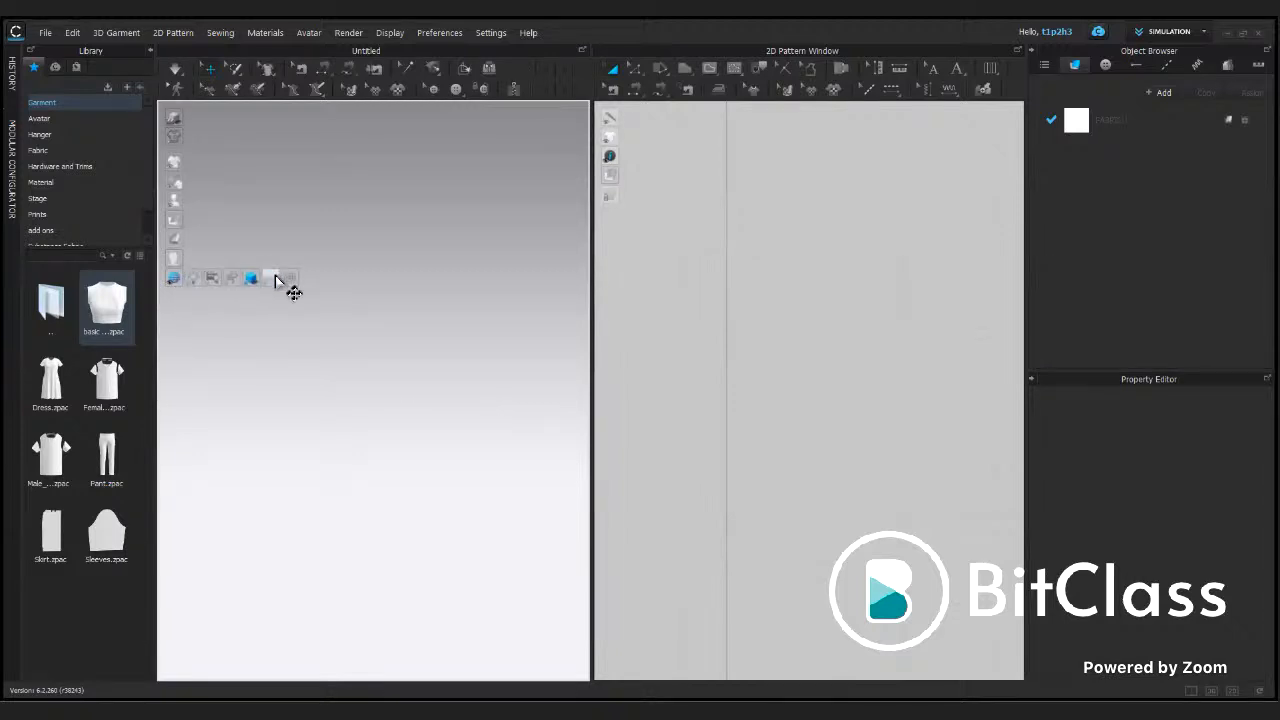
left_click(276, 279)
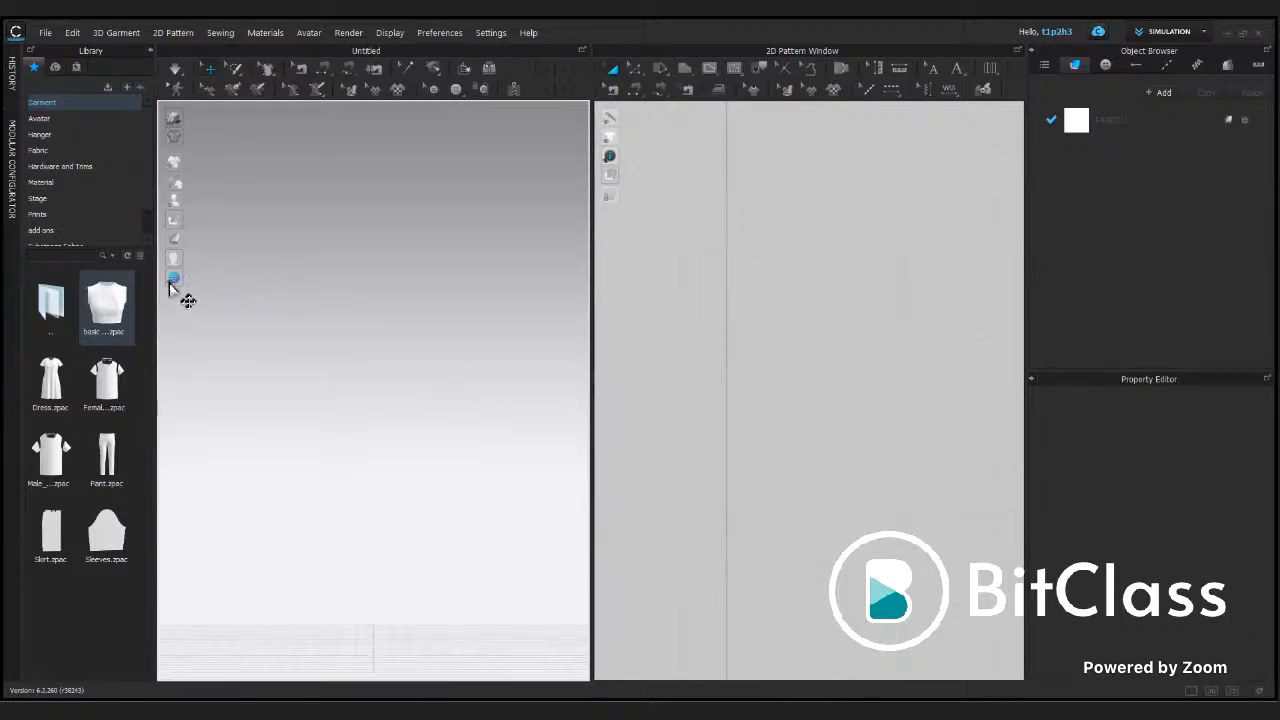
mouse_move(175, 277)
scroll(455, 518, "down", 3)
middle_click_drag(455, 520, 459, 553)
scroll(457, 556, "up", 2)
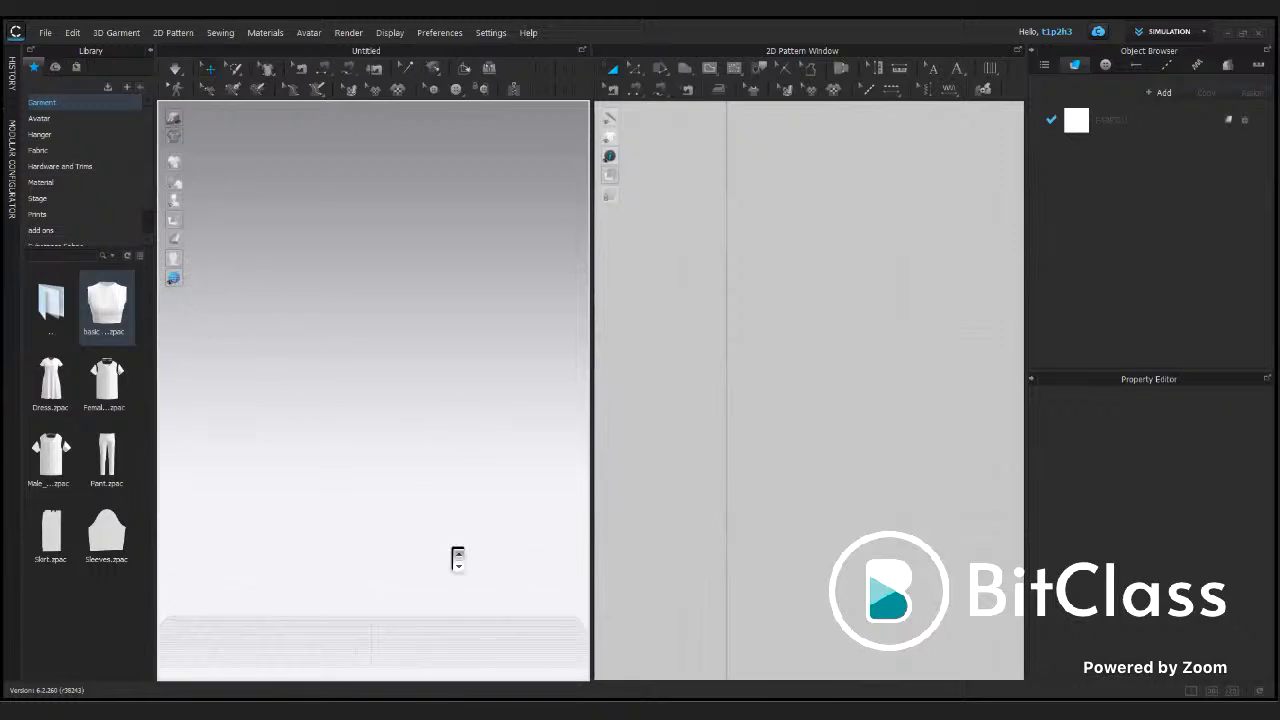
scroll(810, 405, "down", 2)
middle_click_drag(820, 457, 804, 520)
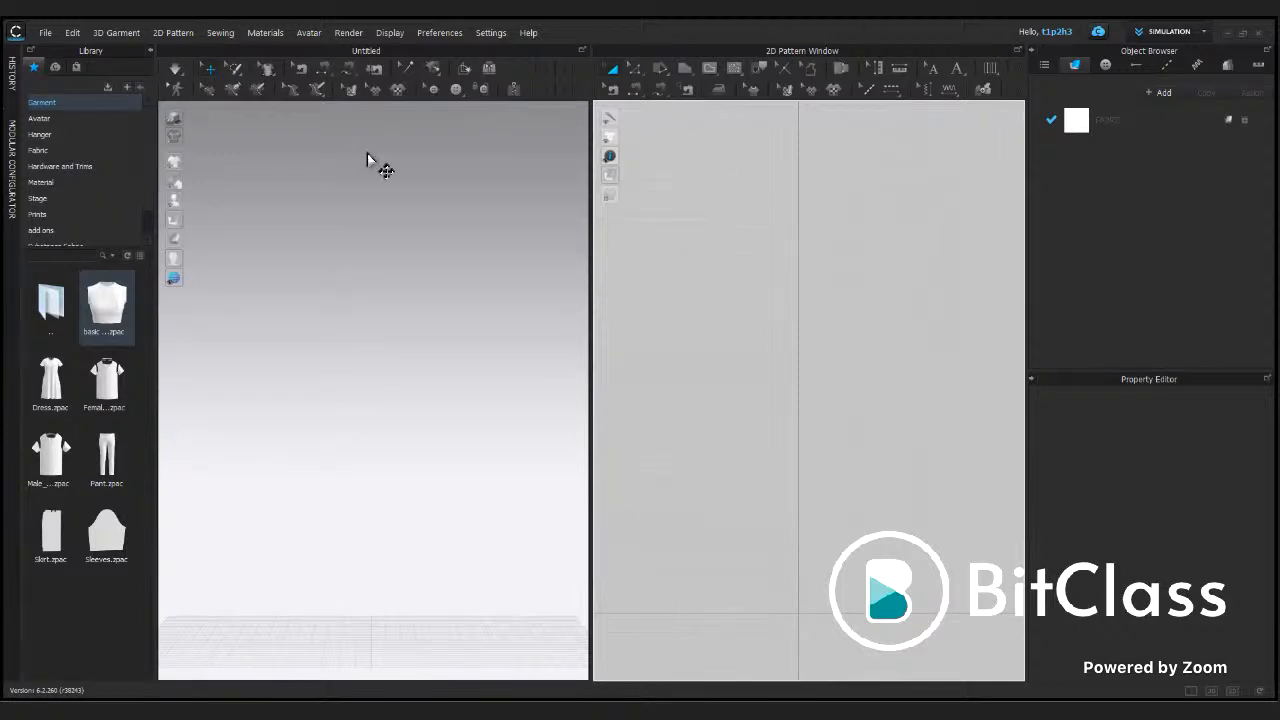
Step: Load the FV2_Feifei avatar from the Female_V2 folder of the avatar library into the 3D window
left_click(73, 122)
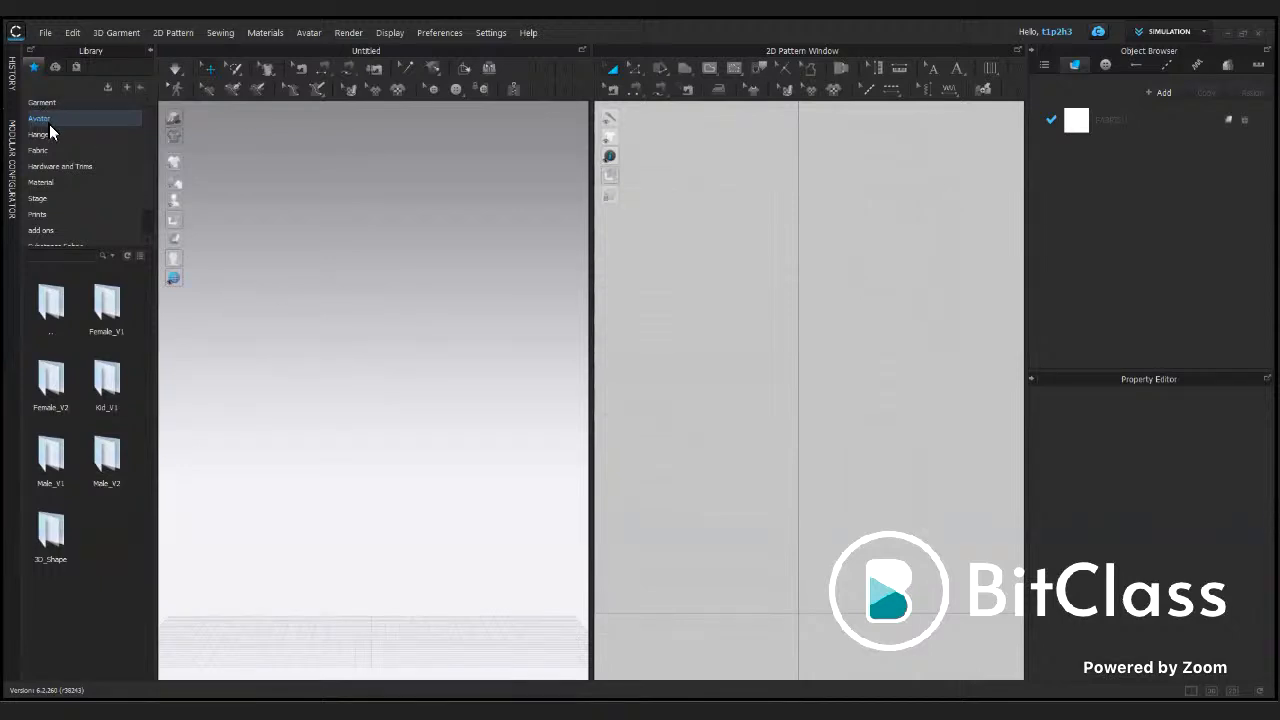
double_click(57, 392)
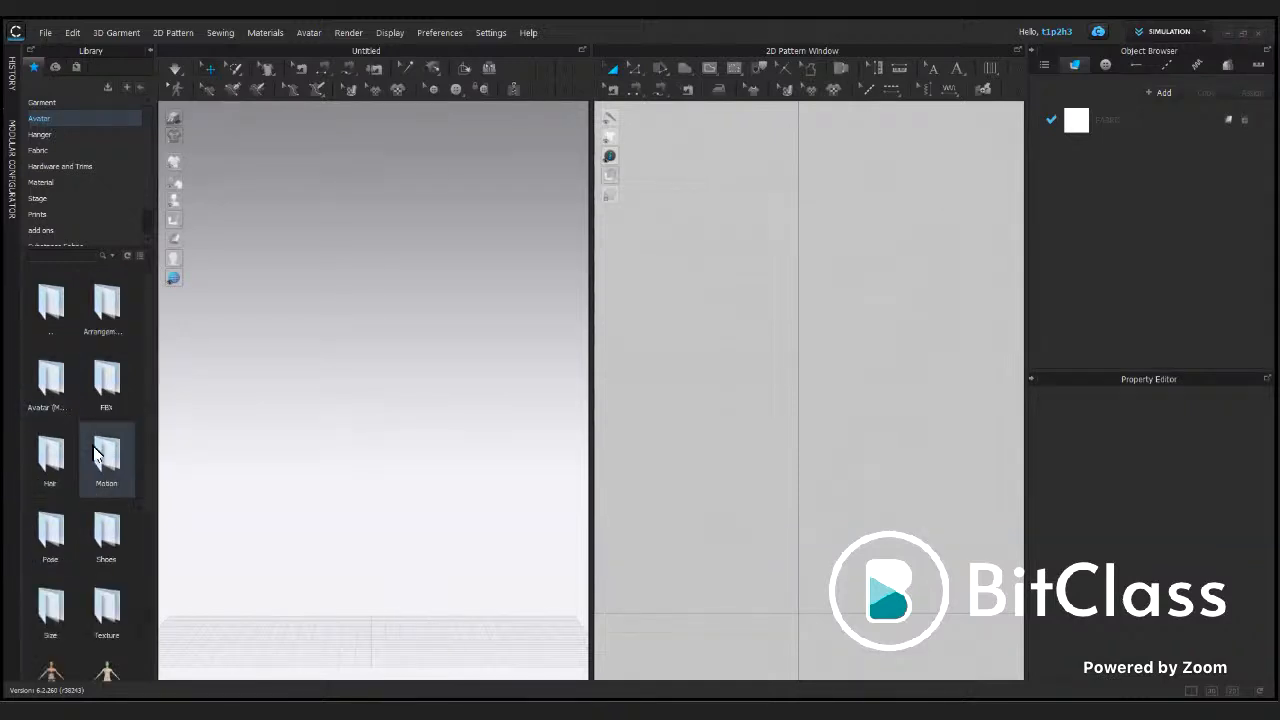
scroll(100, 475, "down", 3)
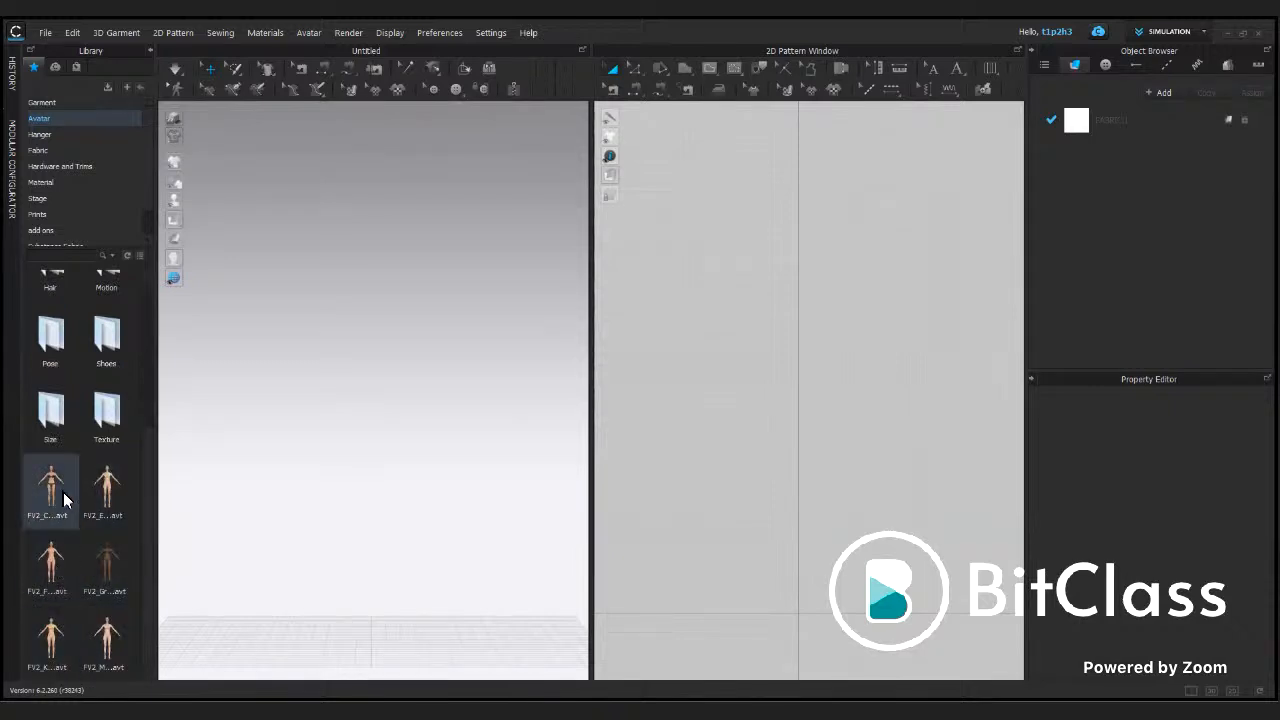
mouse_move(61, 494)
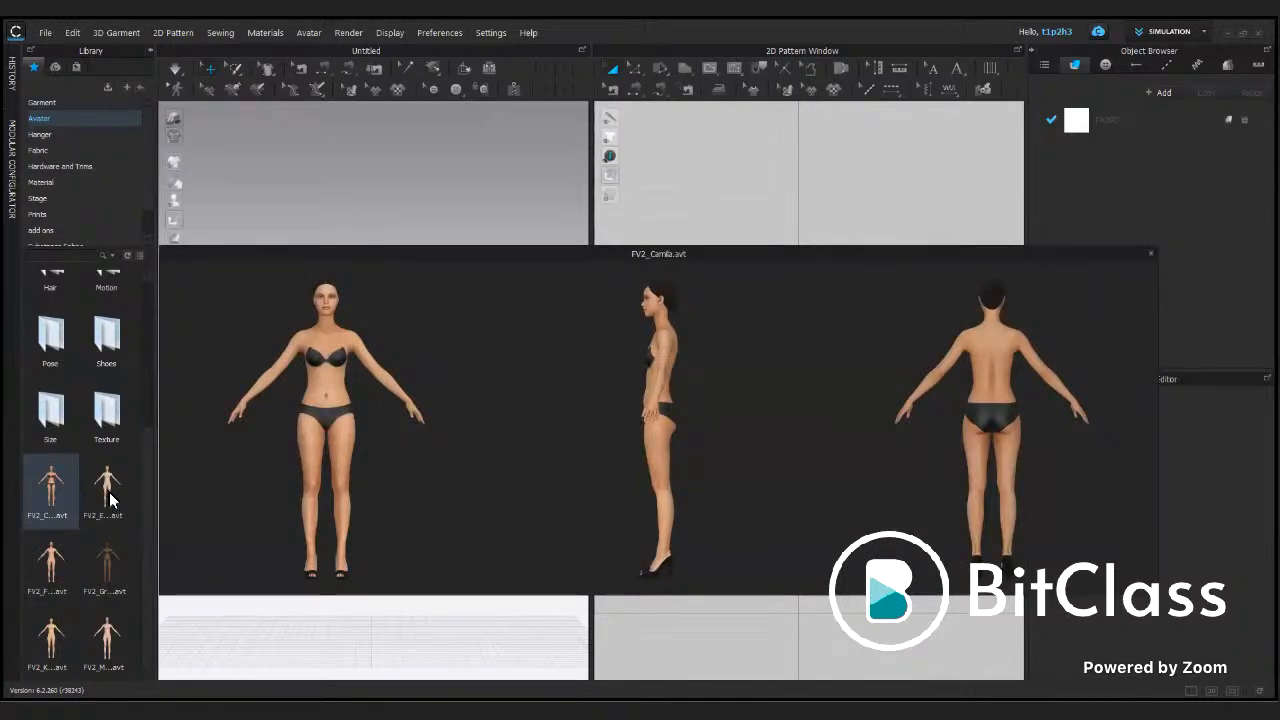
mouse_move(112, 500)
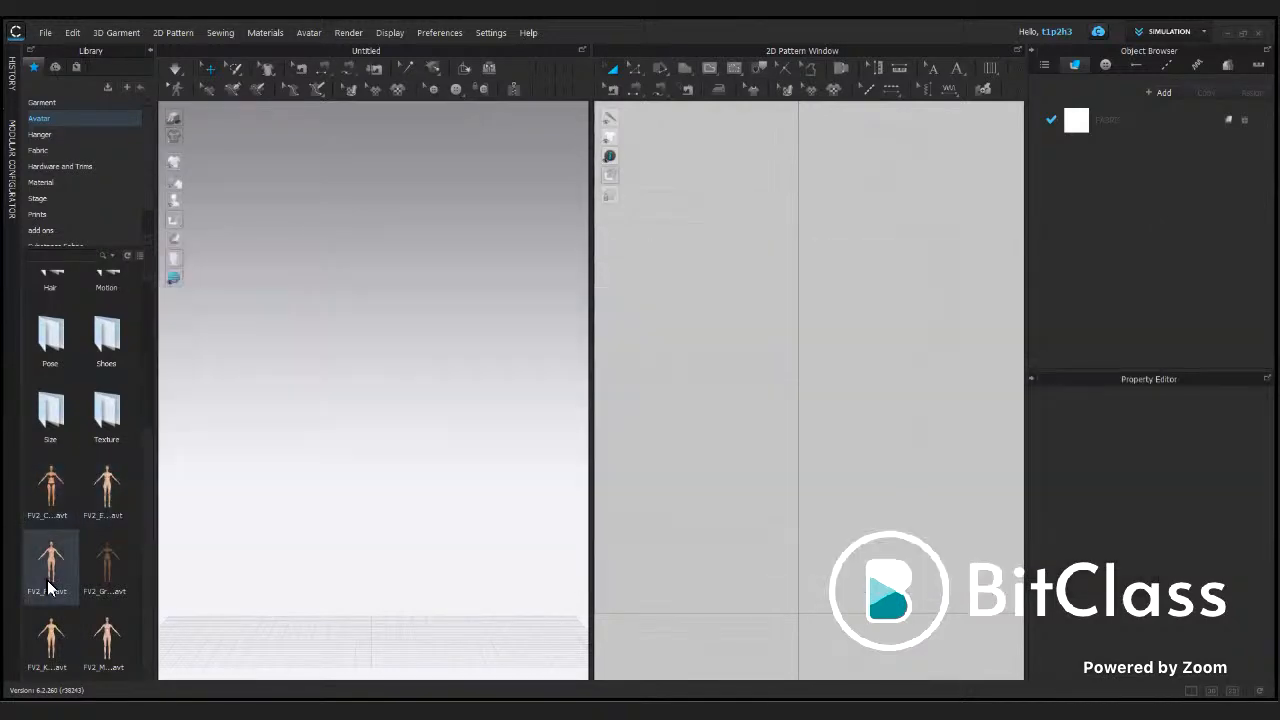
mouse_move(50, 587)
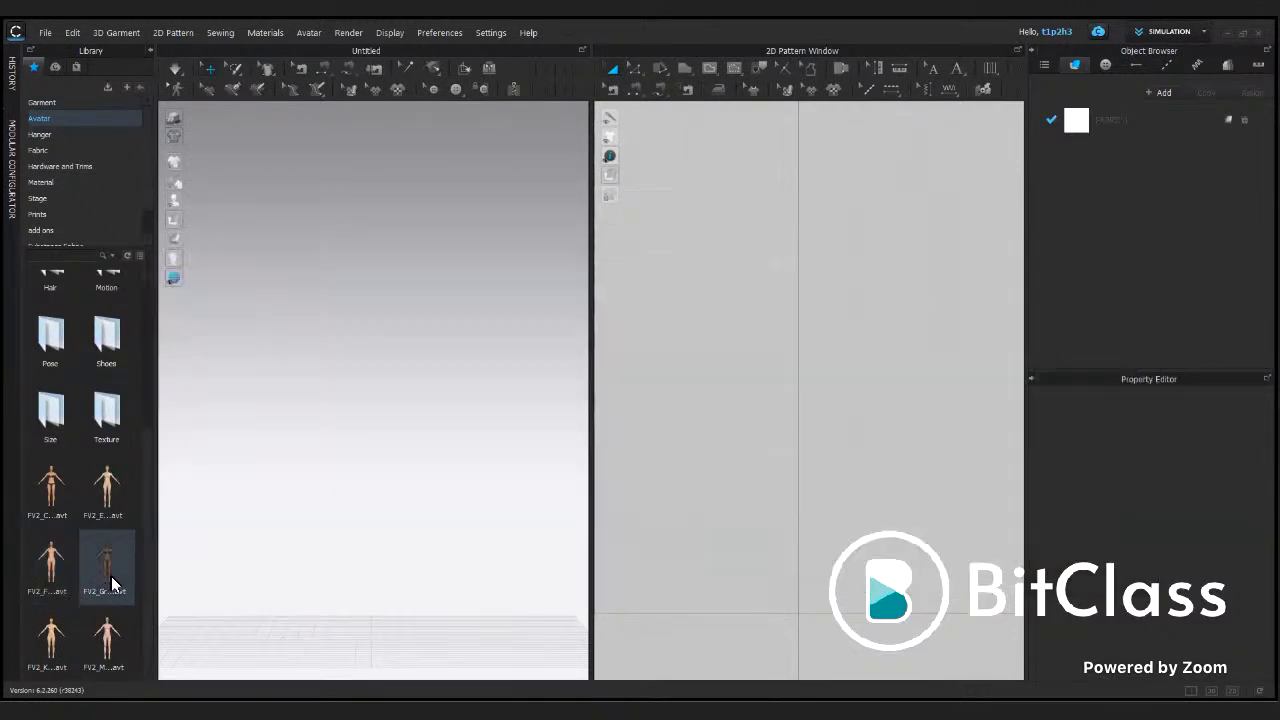
mouse_move(112, 584)
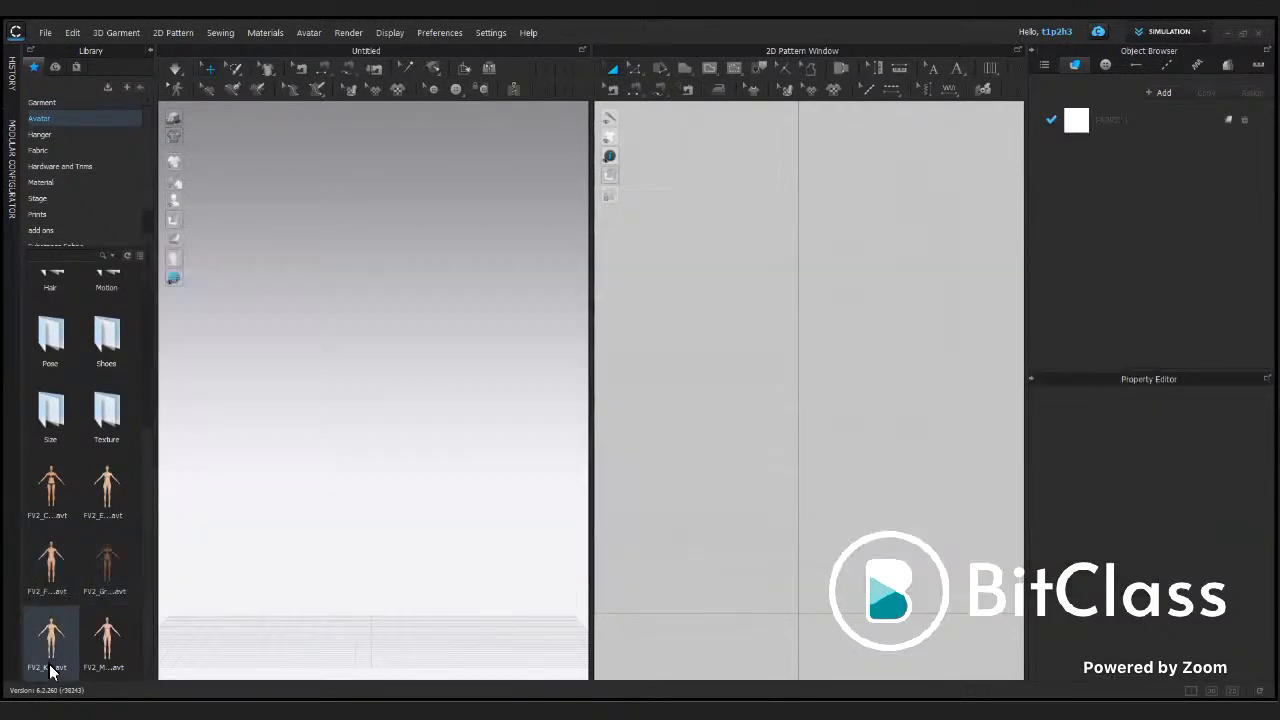
mouse_move(50, 664)
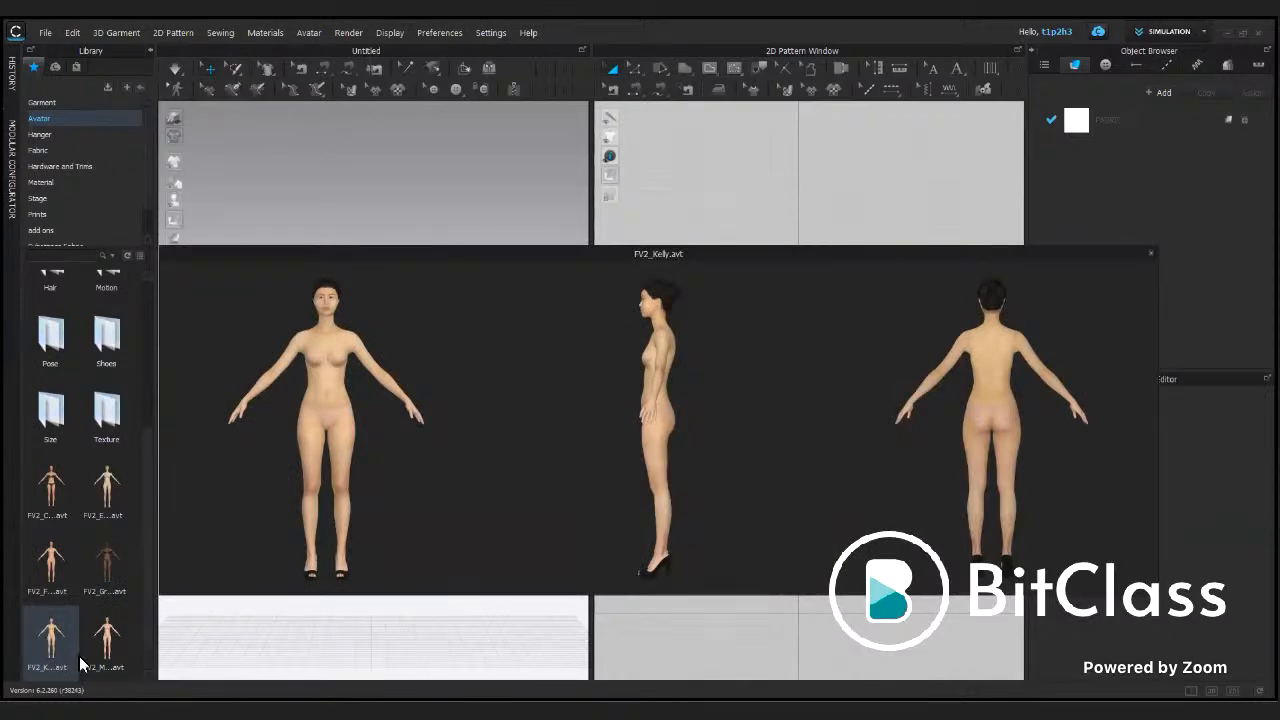
mouse_move(112, 660)
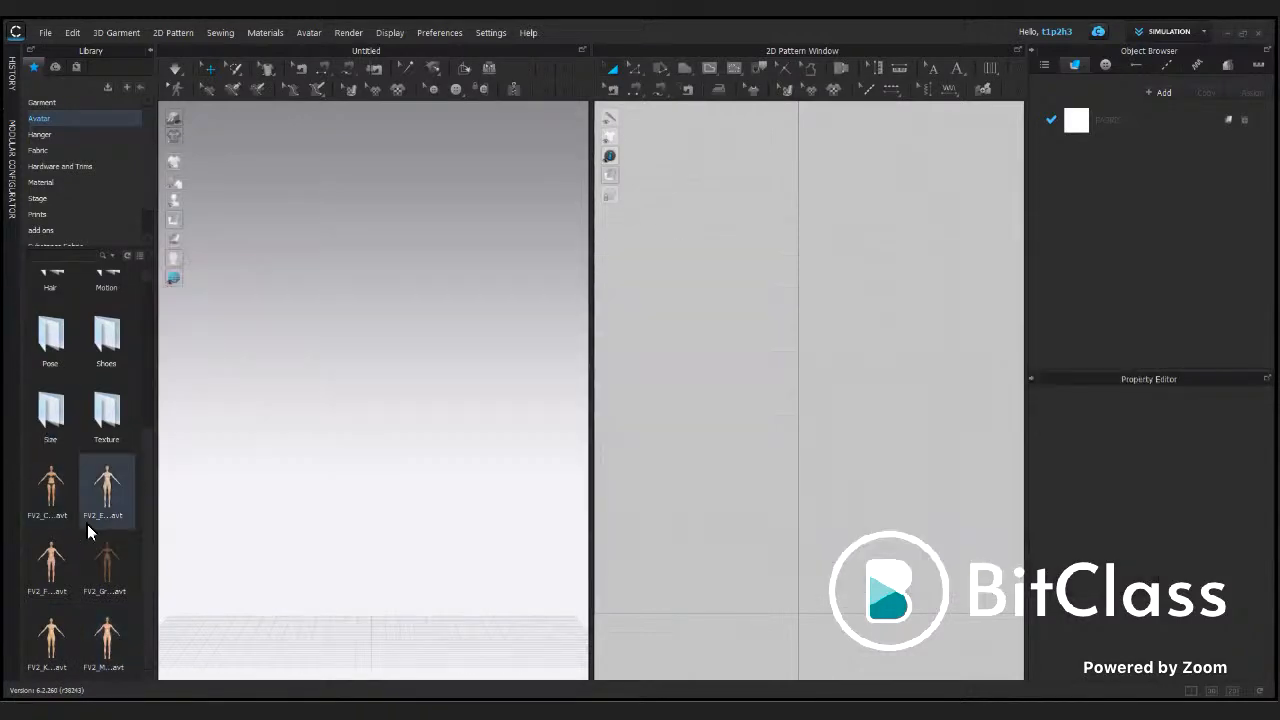
left_click_drag(65, 560, 474, 486)
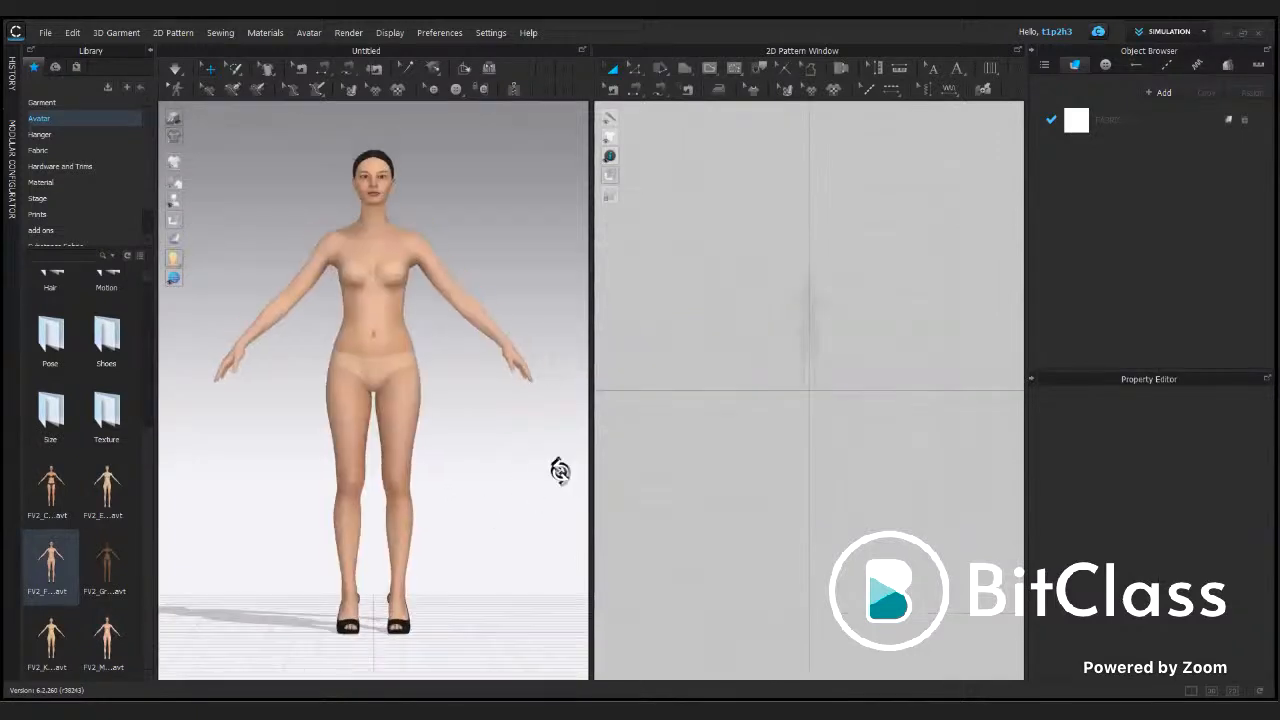
mouse_move(560, 469)
right_mouse_down()
mouse_move(306, 480)
mouse_move(322, 496)
mouse_move(583, 471)
mouse_move(563, 474)
right_mouse_up()
Step: Load the Female_T-shirt garment from the garment library onto the avatar
left_click(65, 100)
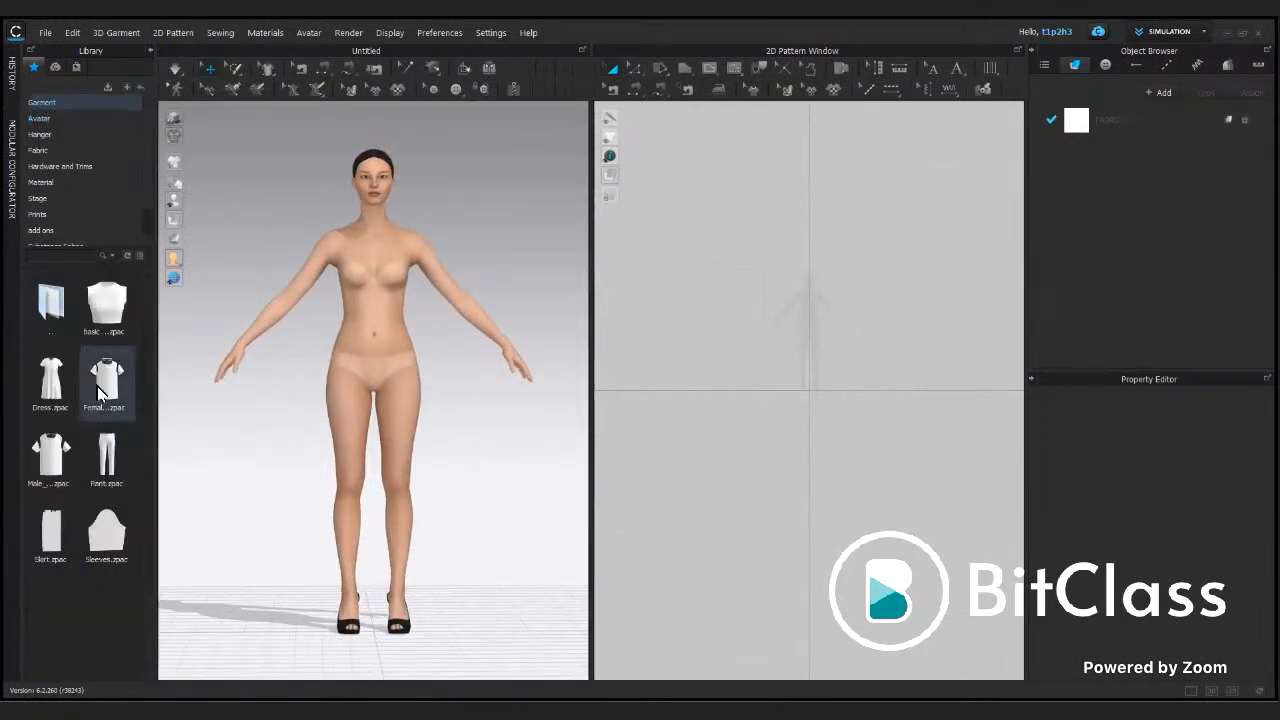
left_click(604, 368)
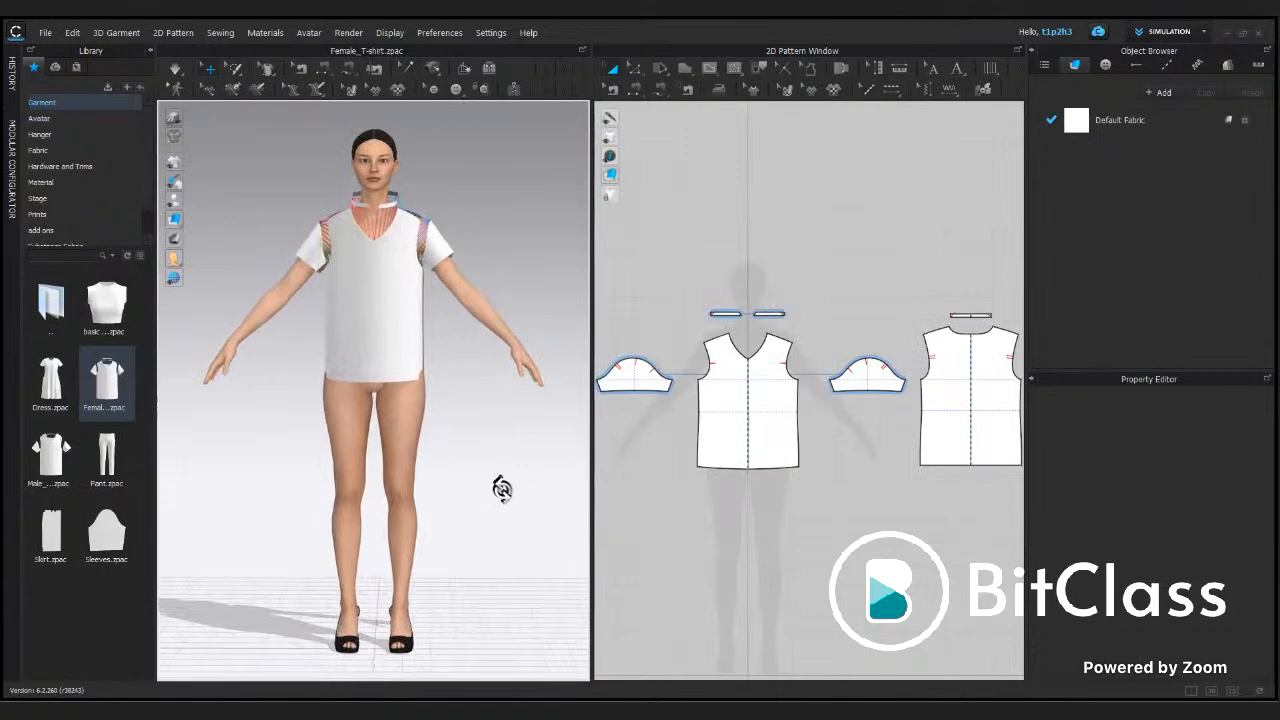
right_click(502, 488)
key("Escape")
scroll(737, 400, "down", 3)
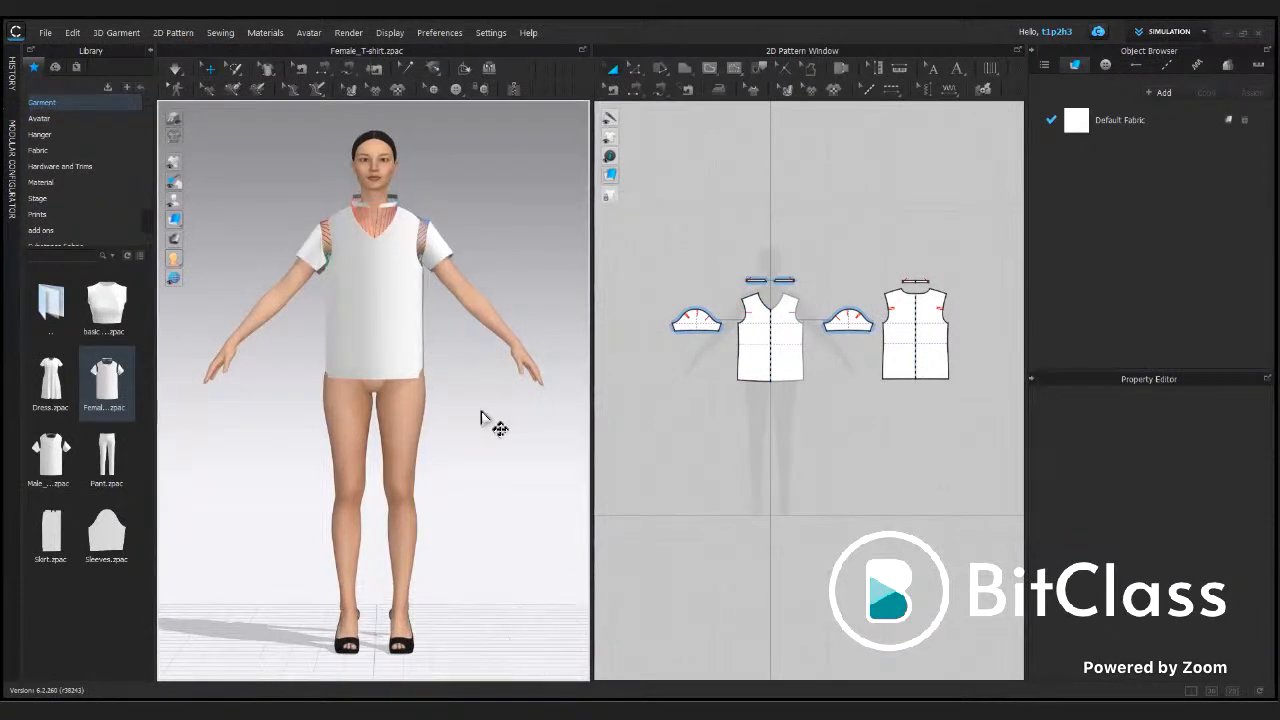
Step: Select the T-shirt's front, back and sleeve pieces and the avatar to compare the 2D patterns with the 3D garment
left_click(392, 331)
left_click(920, 336)
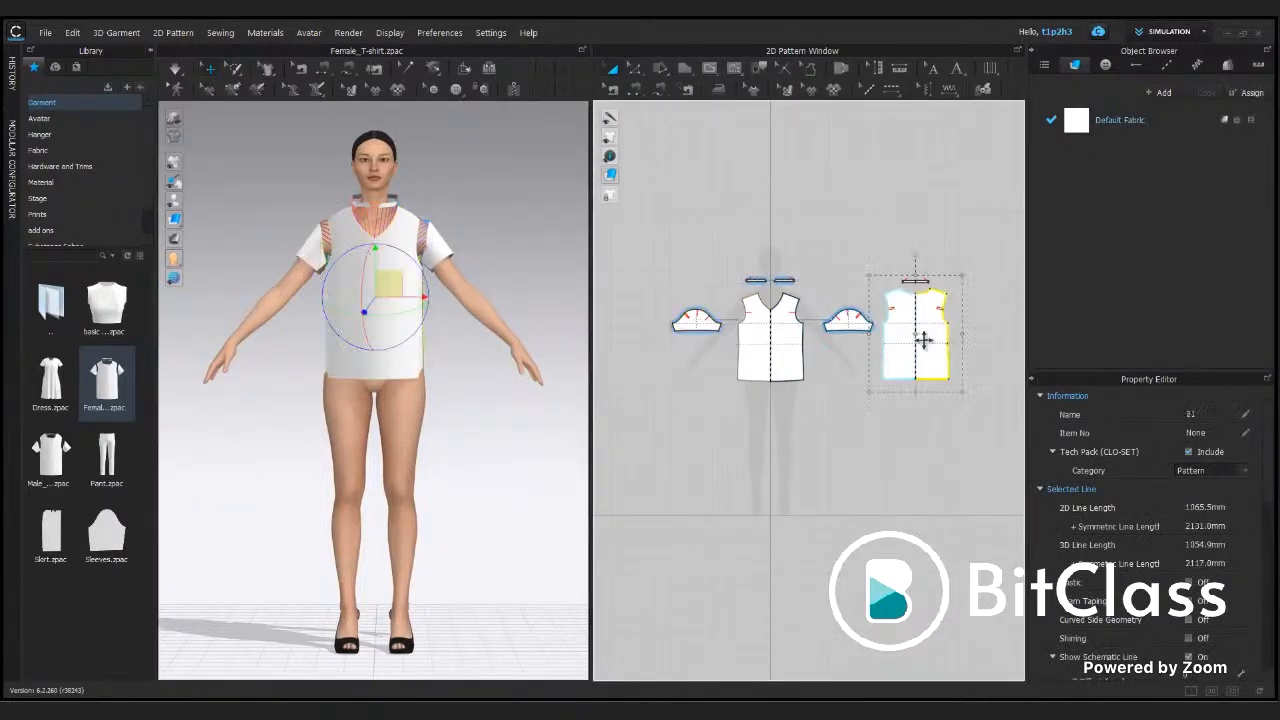
left_click(858, 328)
left_click(400, 302)
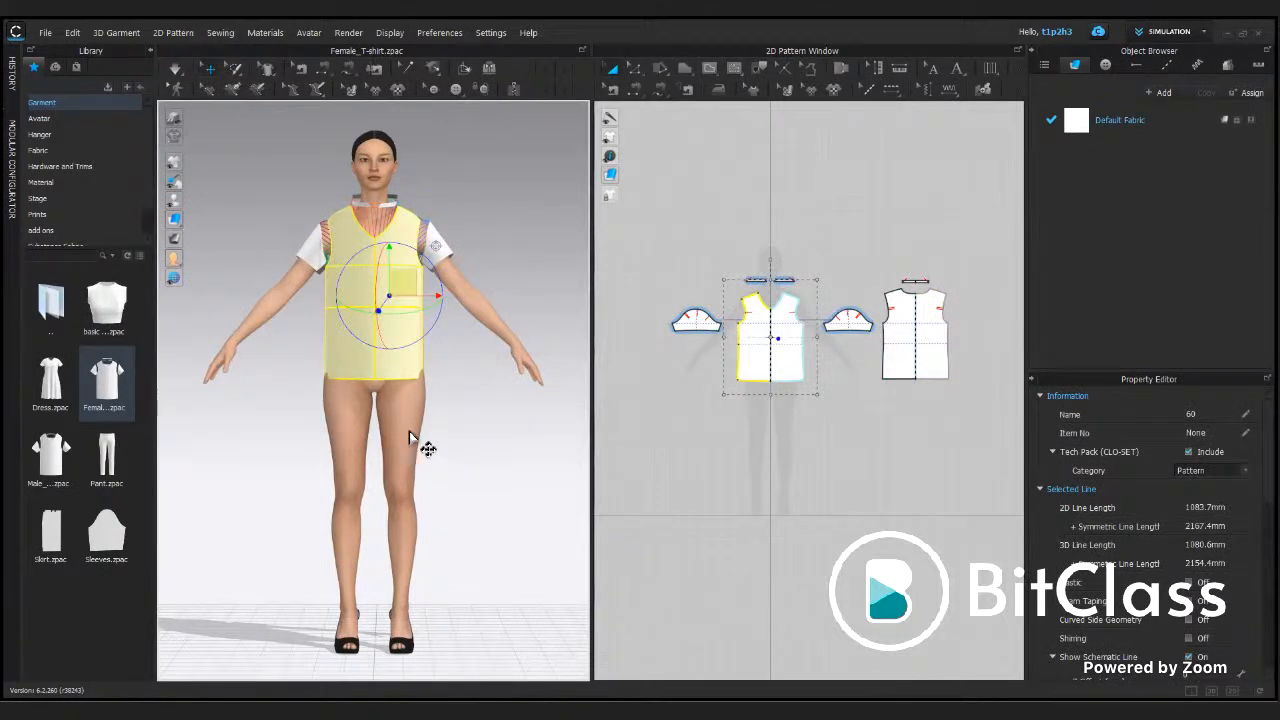
left_click(409, 437)
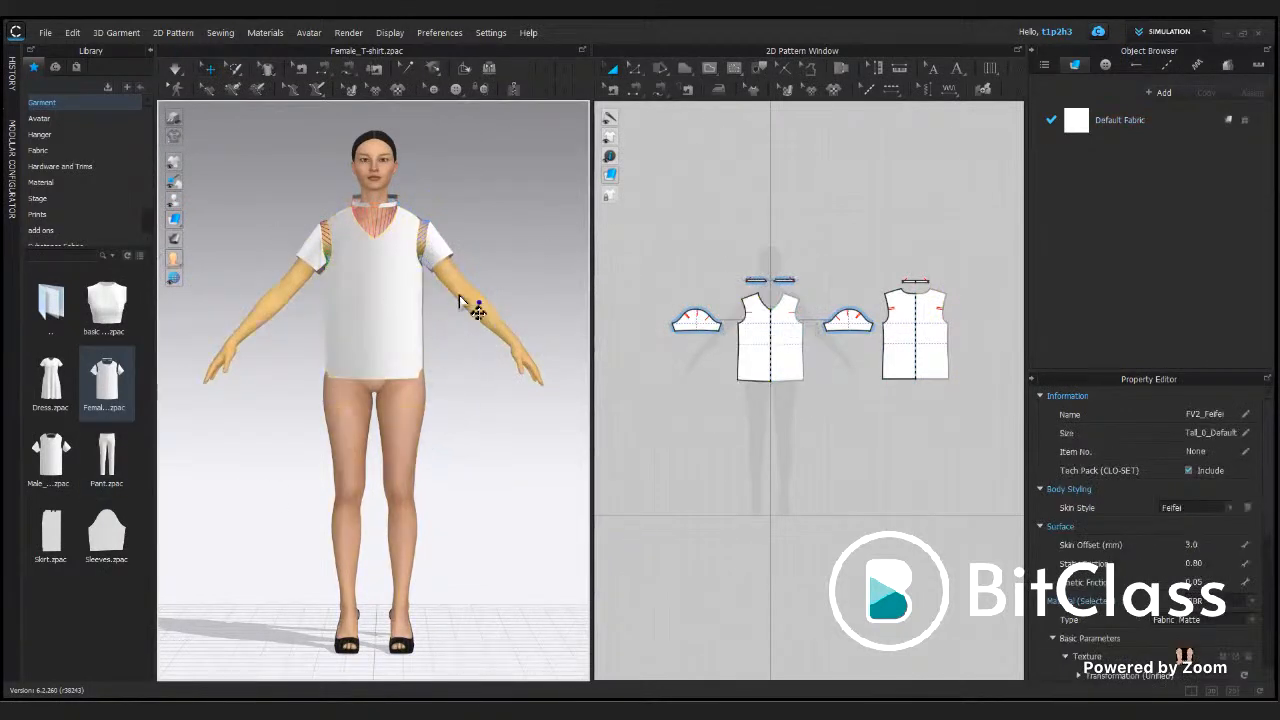
left_click(460, 303)
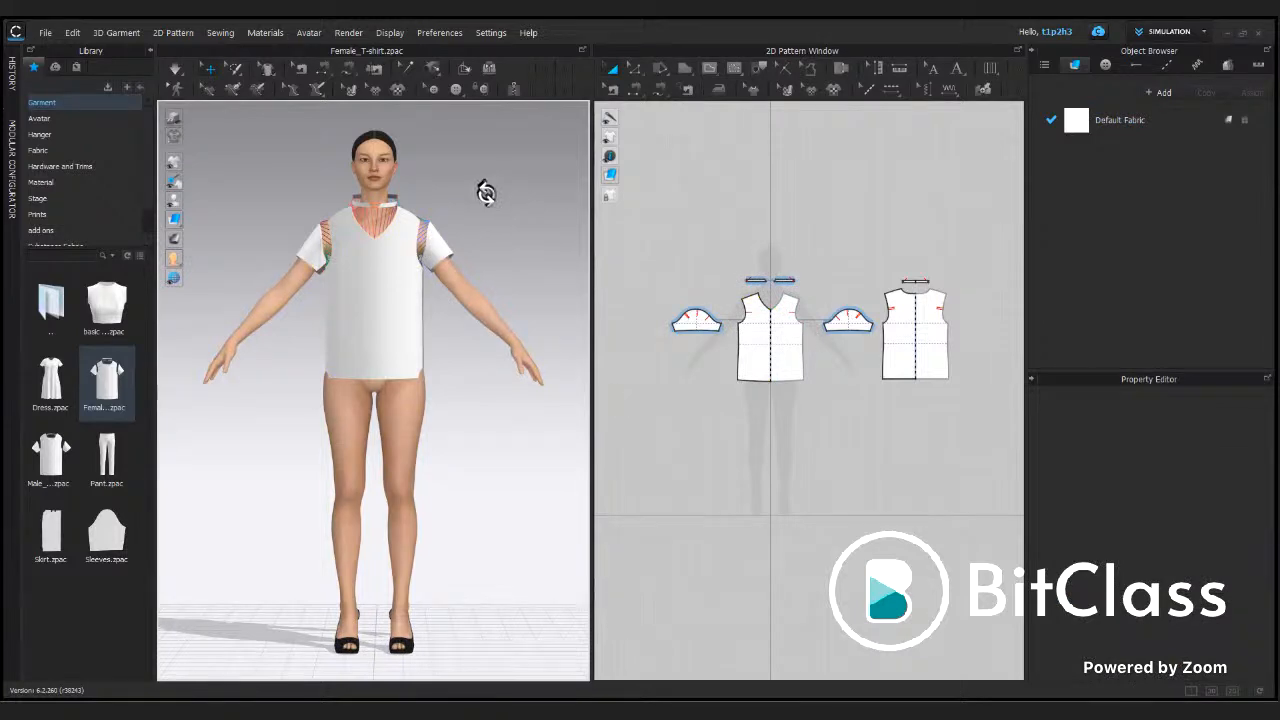
Step: Examine the arranged T-shirt pieces and their sewing lines around the avatar's neck, shoulders and sides
right_click_drag(487, 193, 487, 362)
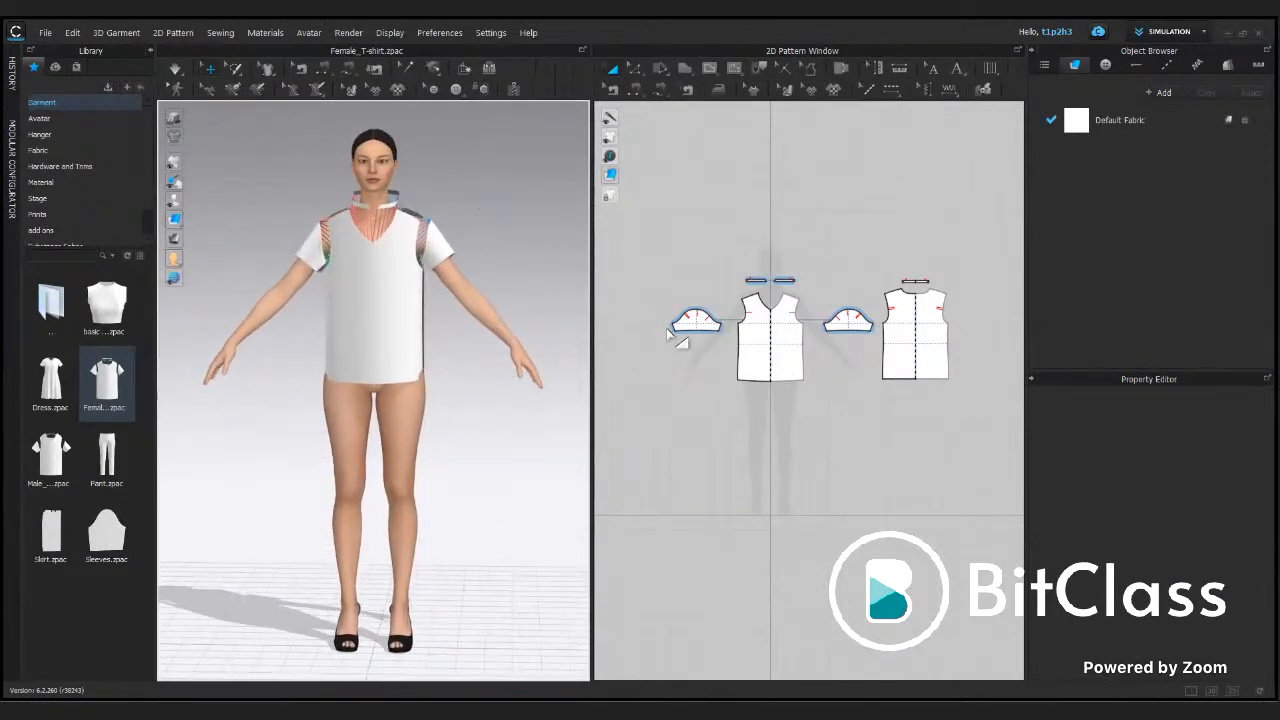
scroll(413, 377, "up", 2)
scroll(413, 377, "down", 4)
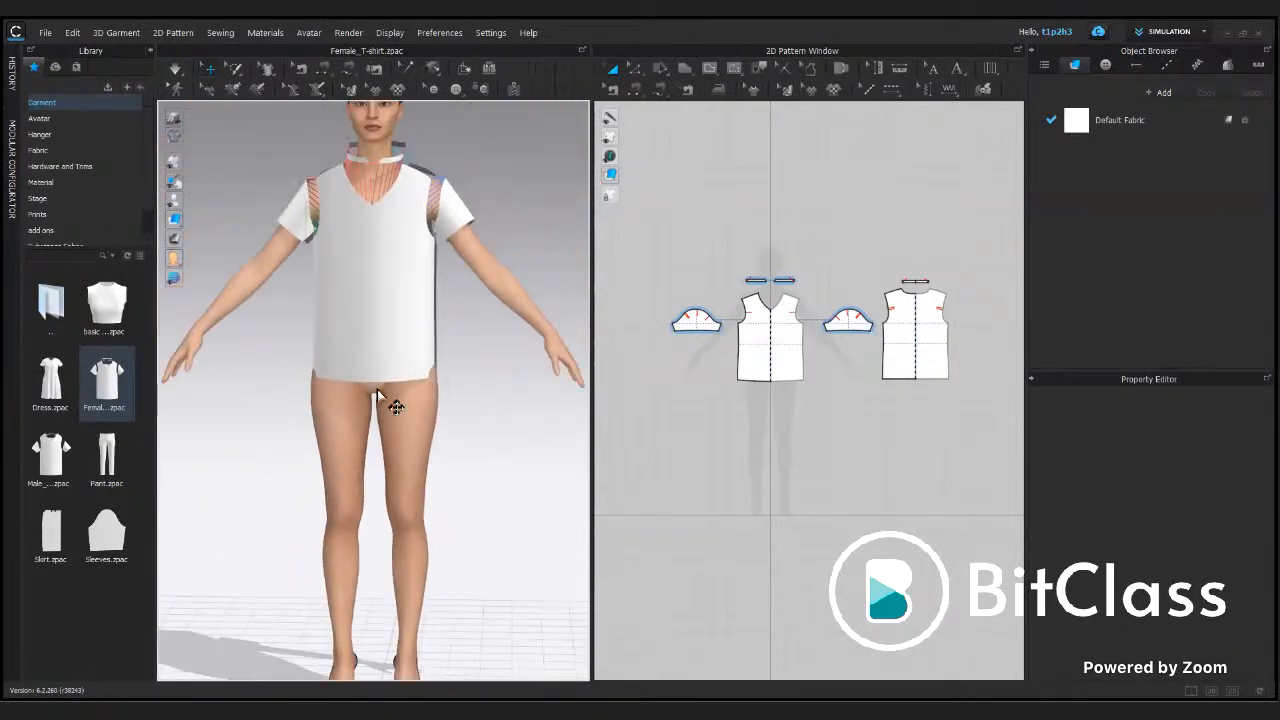
scroll(444, 392, "down", 1)
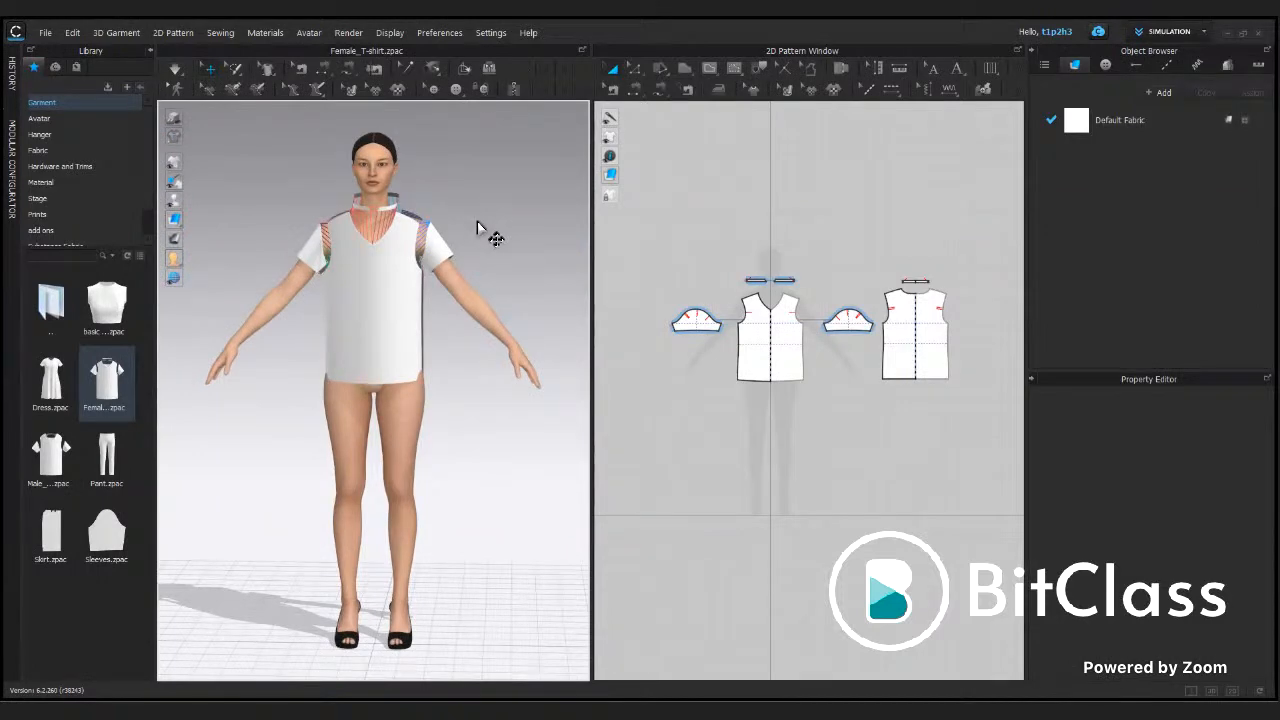
middle_click_drag(477, 221, 480, 526)
scroll(473, 382, "up", 3)
scroll(477, 386, "up", 3)
scroll(486, 386, "up", 1)
mouse_move(481, 447)
right_mouse_down()
mouse_move(223, 426)
mouse_move(503, 446)
mouse_move(495, 460)
right_mouse_up()
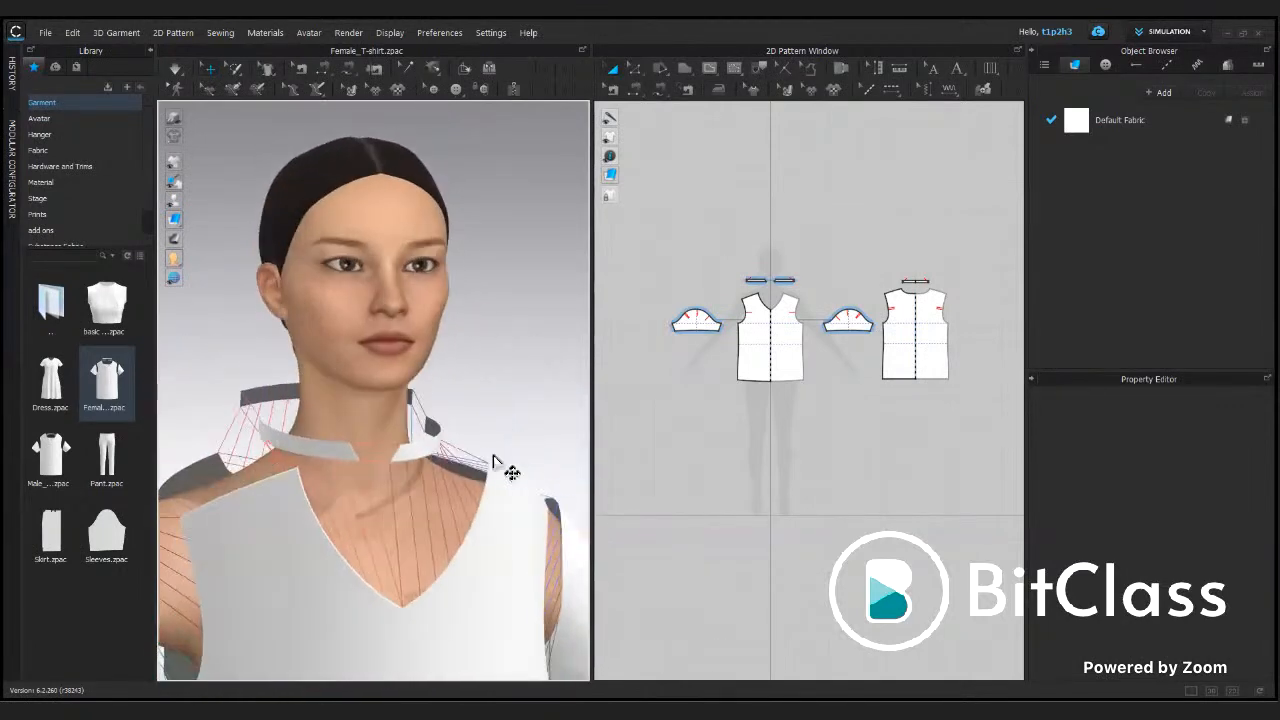
scroll(493, 460, "down", 5)
scroll(443, 363, "up", 4)
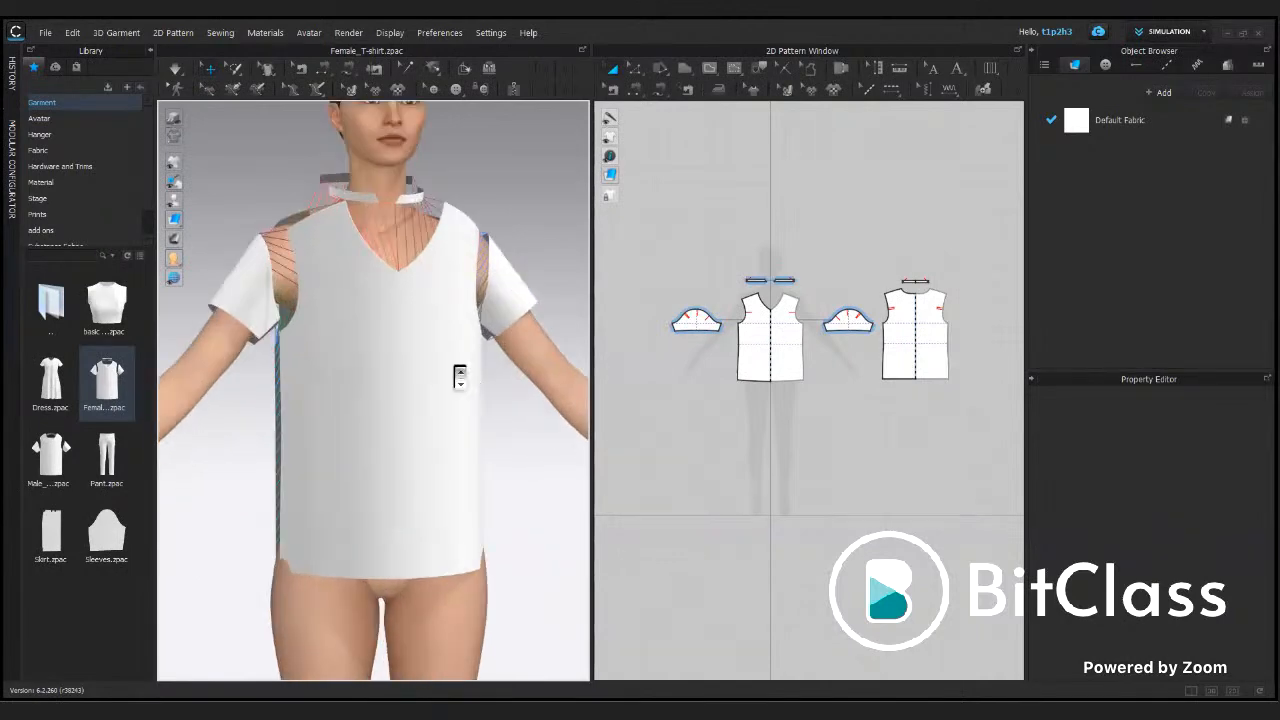
scroll(460, 377, "up", 2)
right_click_drag(450, 365, 366, 383)
scroll(366, 383, "down", 2)
middle_click_drag(366, 383, 403, 372)
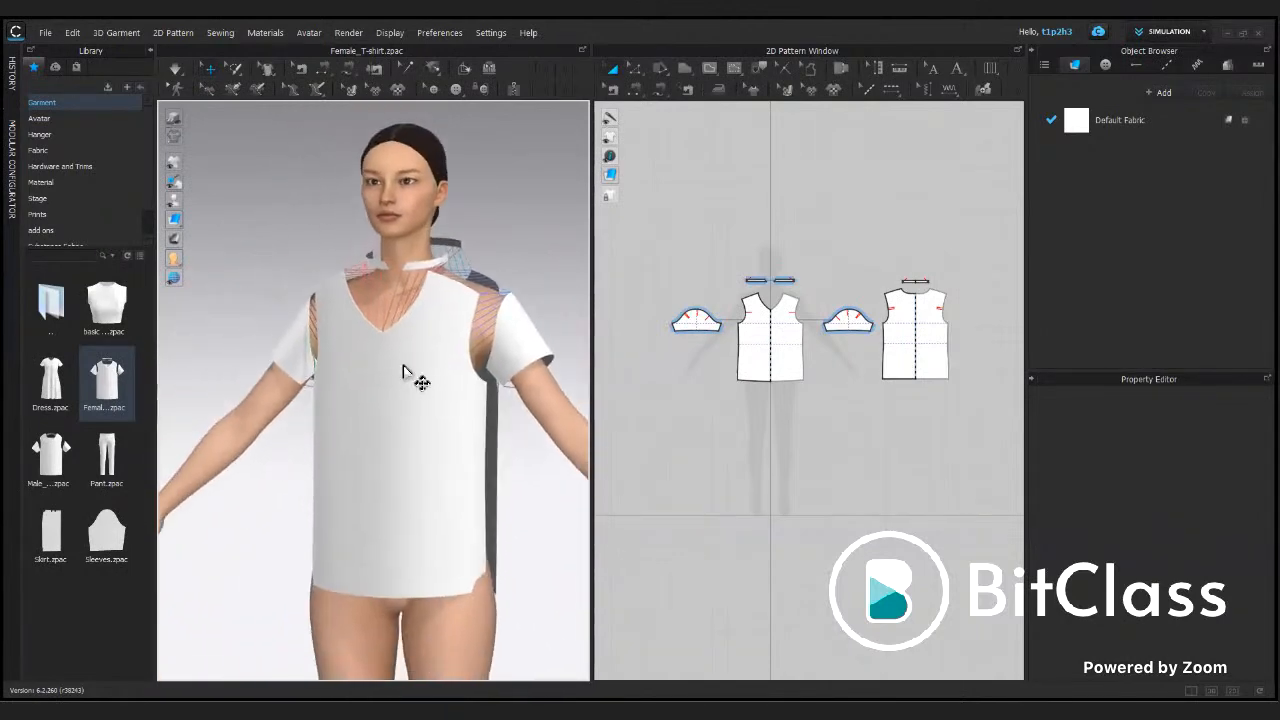
right_click_drag(362, 374, 400, 369)
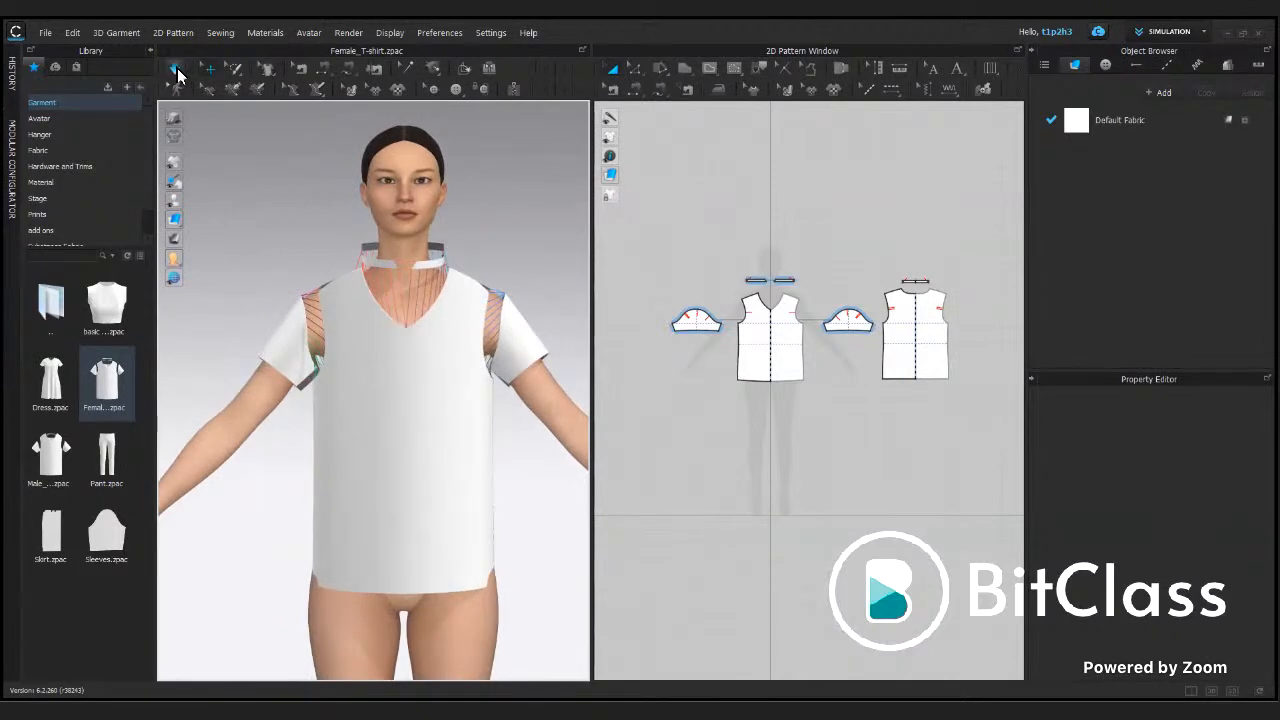
Step: Simulate the T-shirt so it drapes on the avatar, and tug the fabric at the side and front
left_click(176, 70)
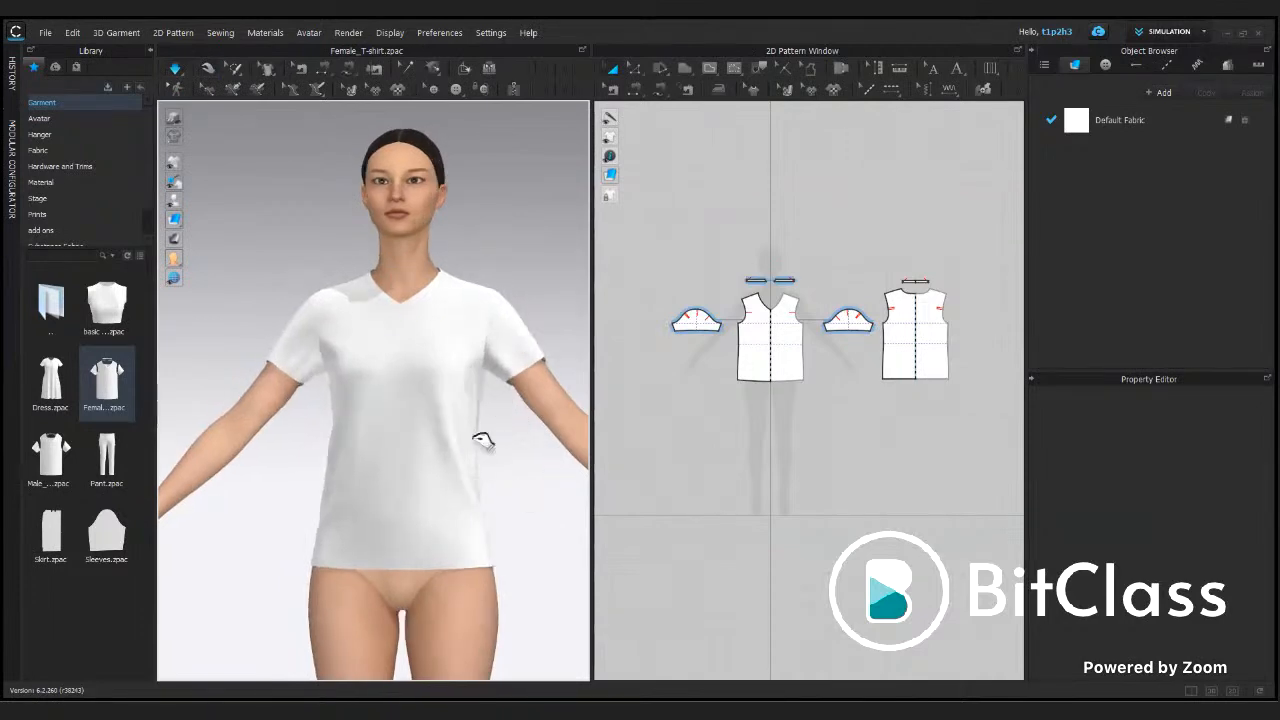
left_click(497, 355)
left_click_drag(490, 352, 494, 350)
mouse_move(381, 491)
left_mouse_down()
mouse_move(370, 469)
mouse_move(400, 476)
left_mouse_up()
left_click(513, 481)
right_click_drag(514, 485, 514, 514)
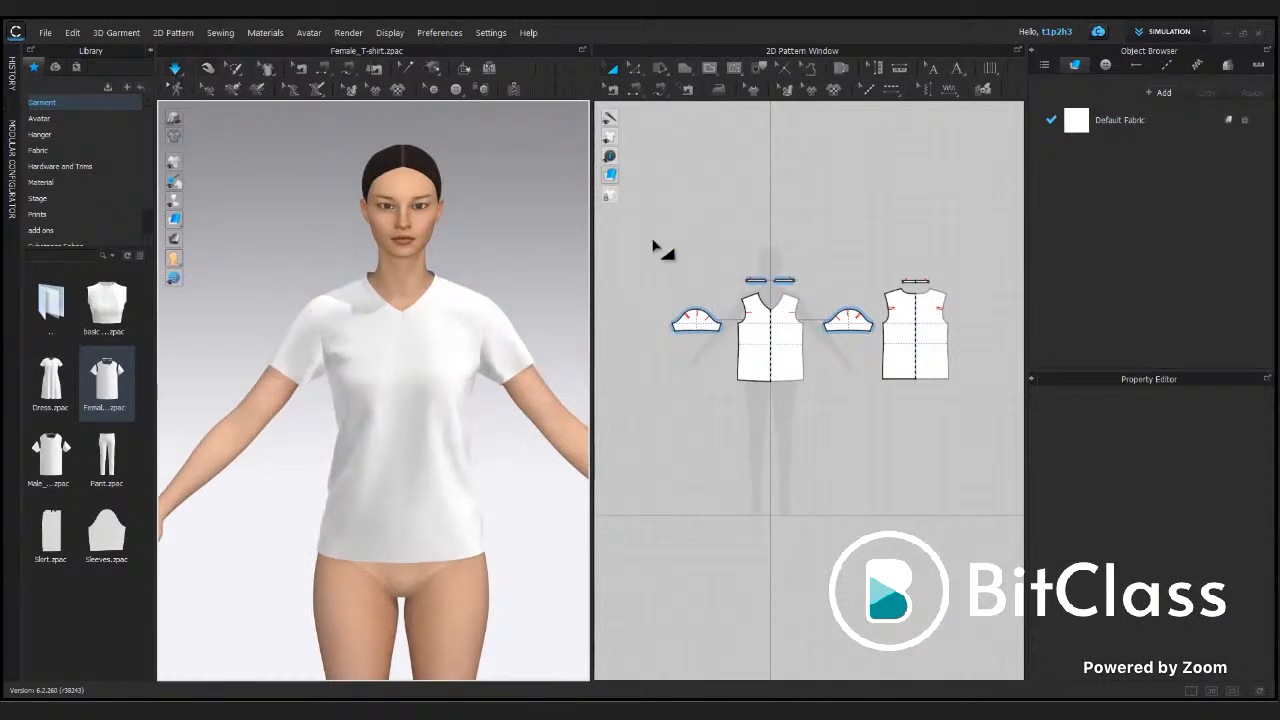
Step: Delete all the T-shirt pattern pieces from the 2D pattern window, leaving only the avatar
left_click_drag(660, 249, 1022, 494)
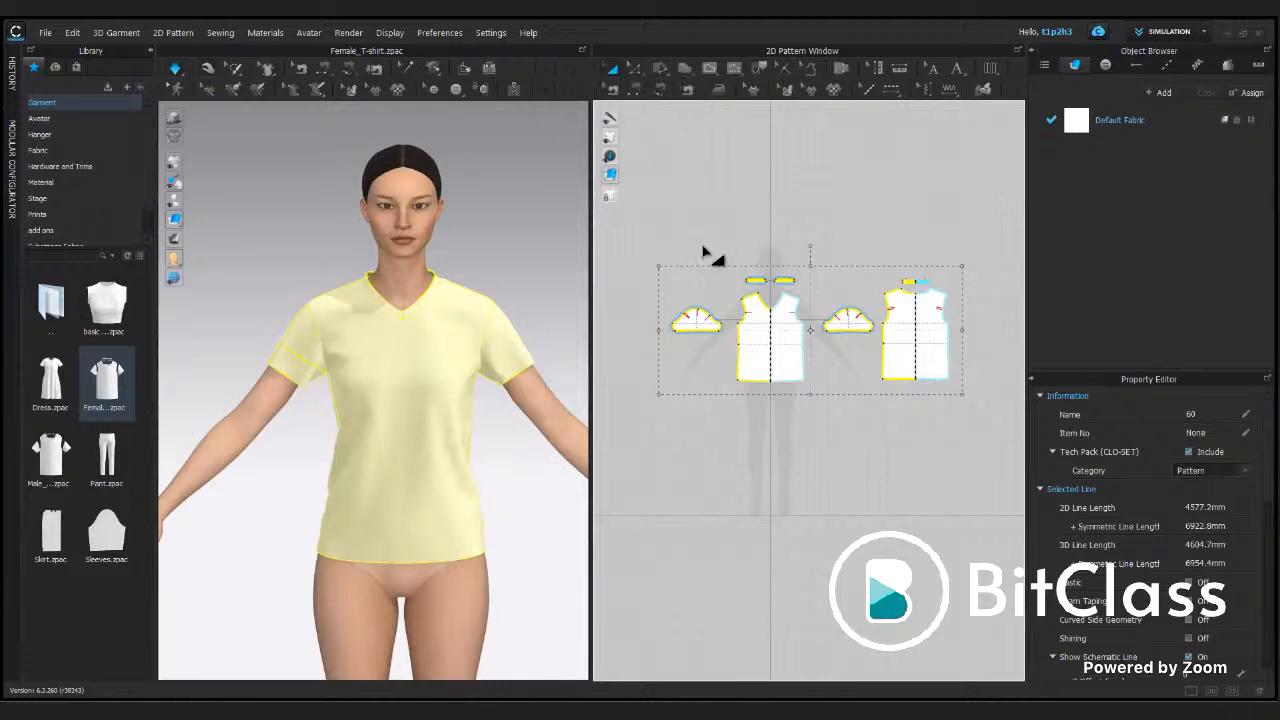
key("Delete")
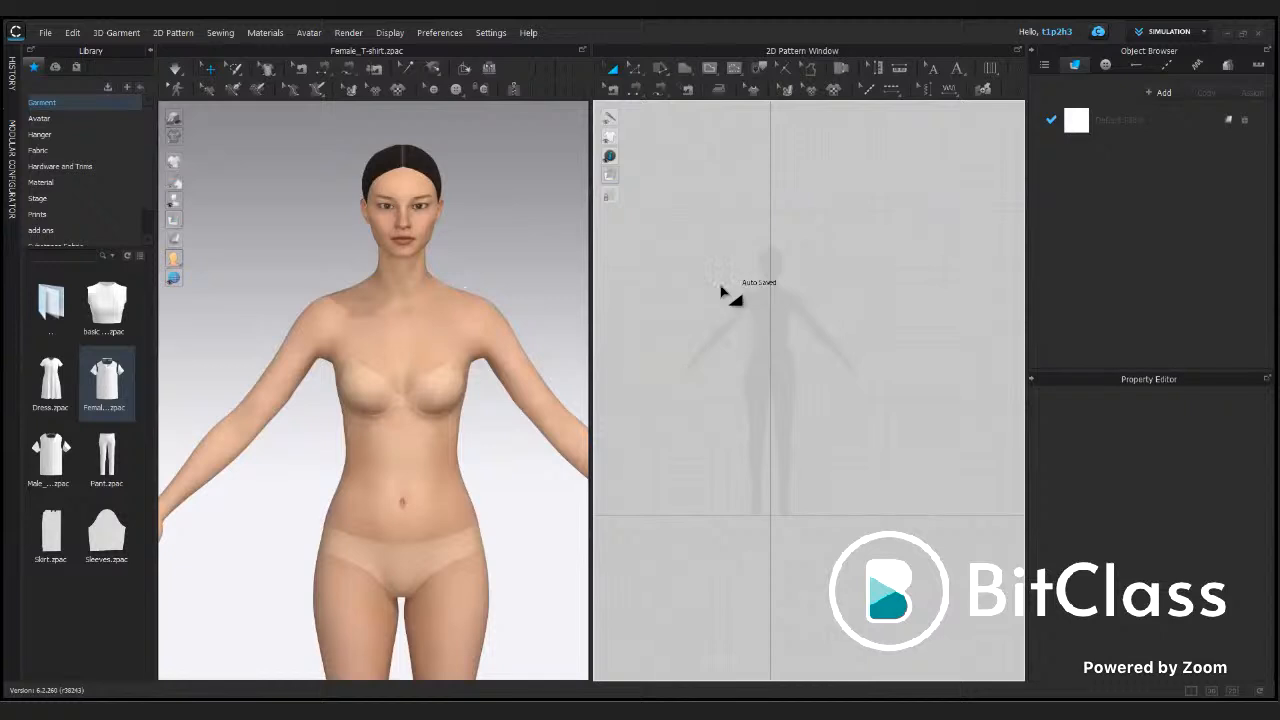
scroll(440, 460, "down", 4)
scroll(423, 375, "down", 2)
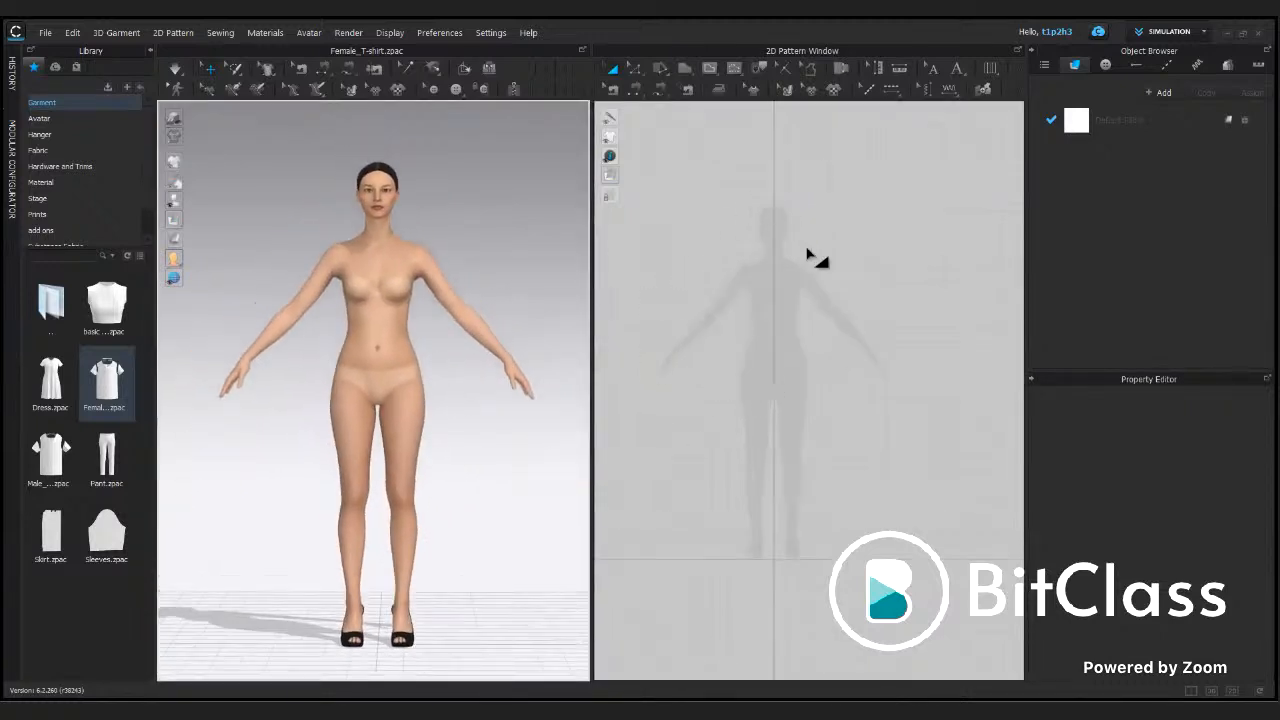
scroll(742, 342, "up", 2)
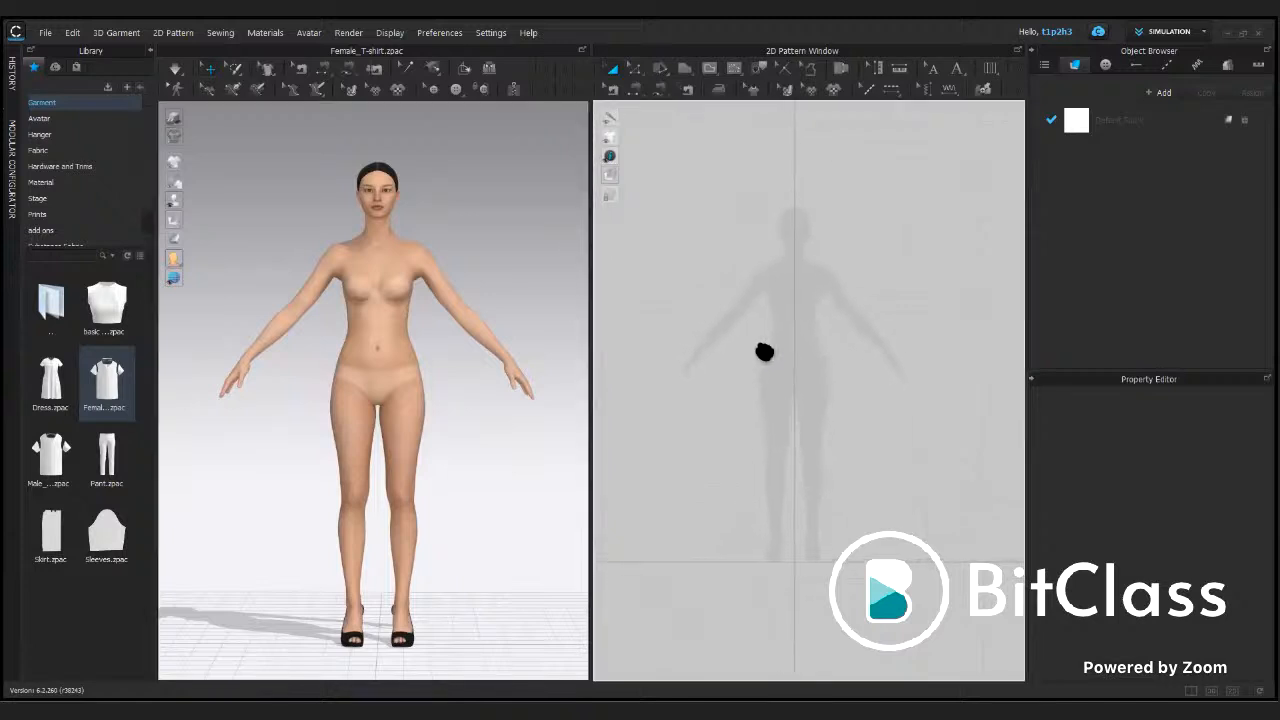
middle_click_drag(803, 372, 803, 363)
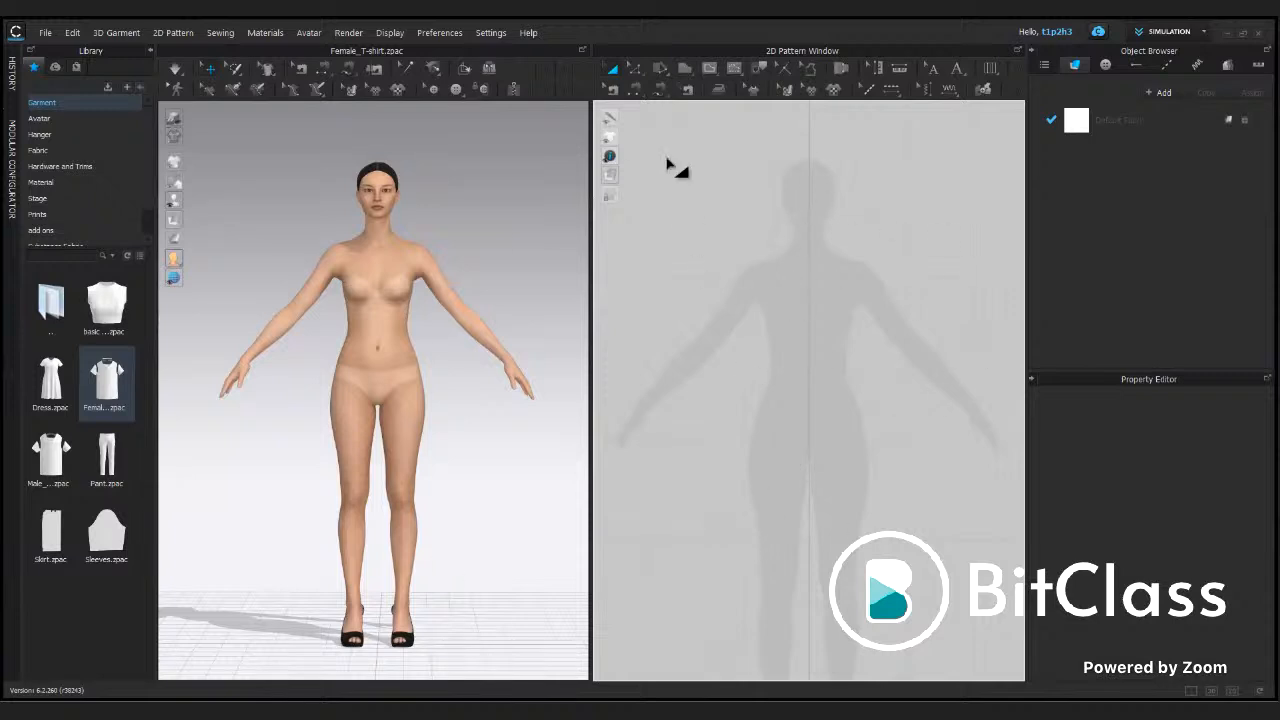
Step: Start a half-dress outline with the Polygon tool: shoulder about 50 mm, slanted neckline about 156 mm, vertical centre line about 903 mm on the avatar's axis
left_click(685, 68)
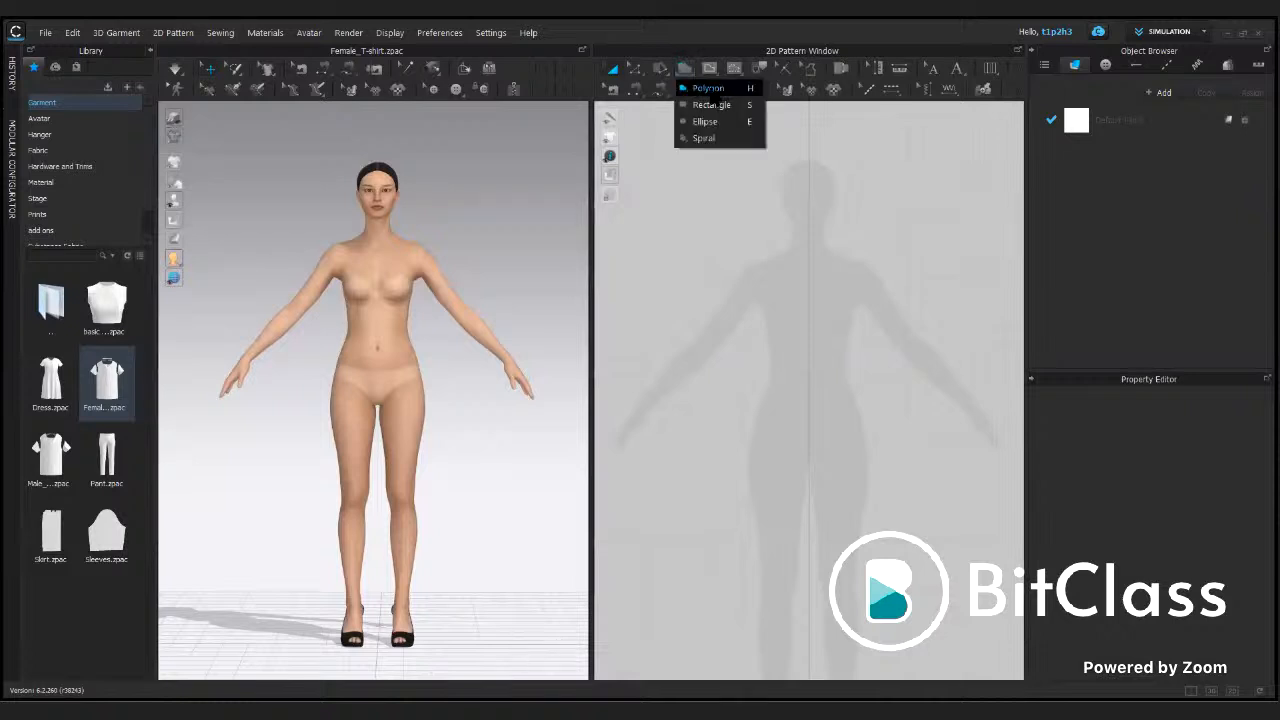
left_click(707, 88)
scroll(830, 310, "up", 3)
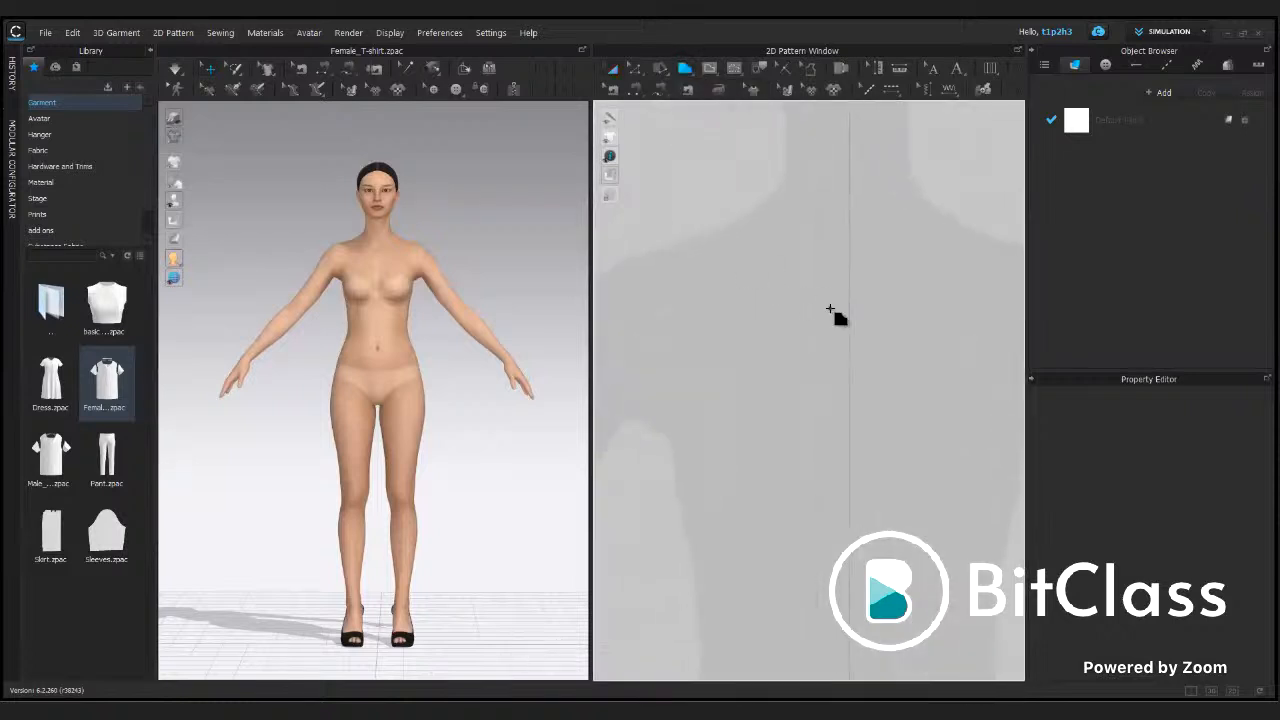
left_click(672, 241)
left_click(849, 391)
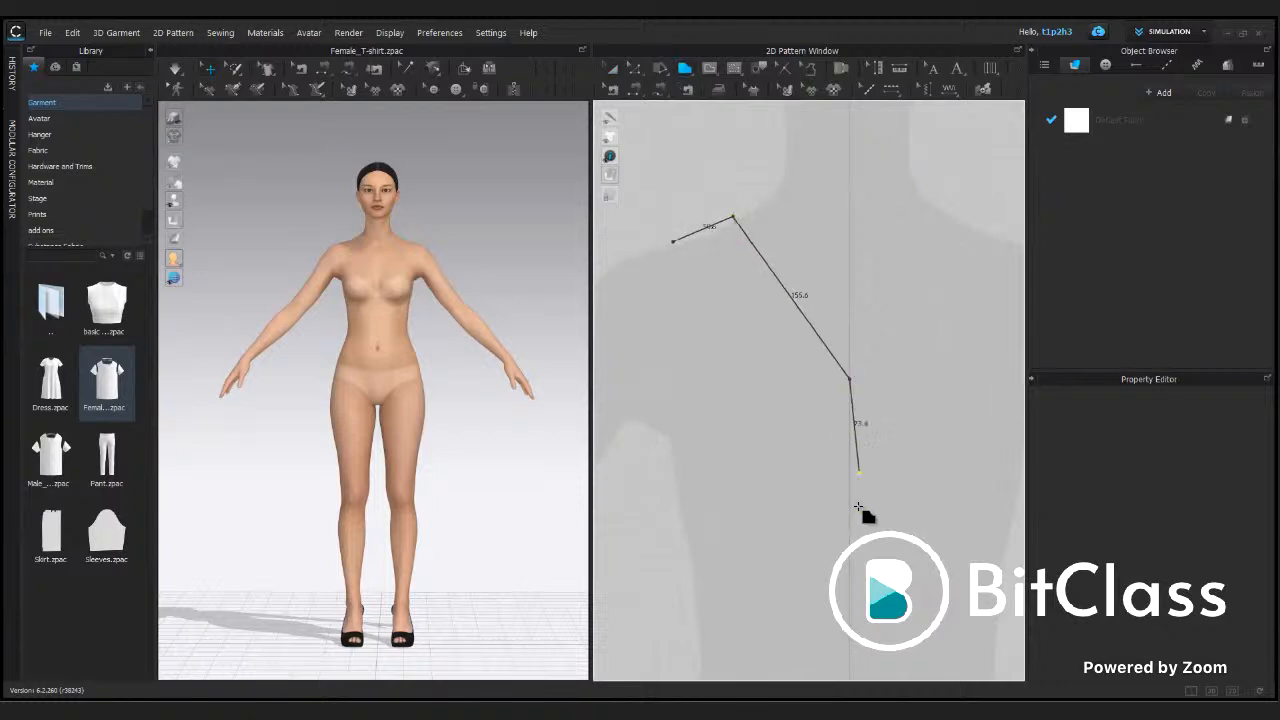
scroll(866, 517, "down", 5)
middle_click_drag(877, 553, 846, 286)
scroll(846, 286, "down", 2)
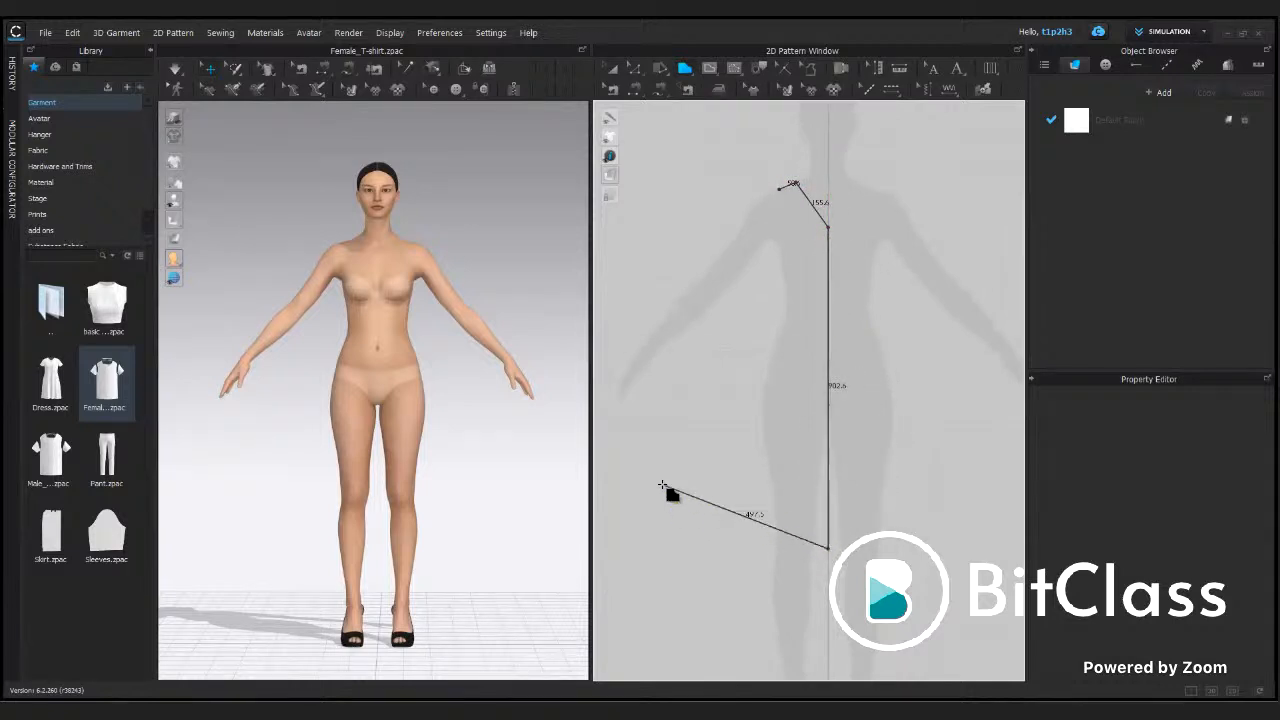
Step: Complete the half-dress outline with a slanted hem, a flared side line, and an armhole line about 170 mm long that closes at the shoulder
left_click(613, 472)
middle_click_drag(646, 422, 688, 550)
scroll(688, 550, "up", 3)
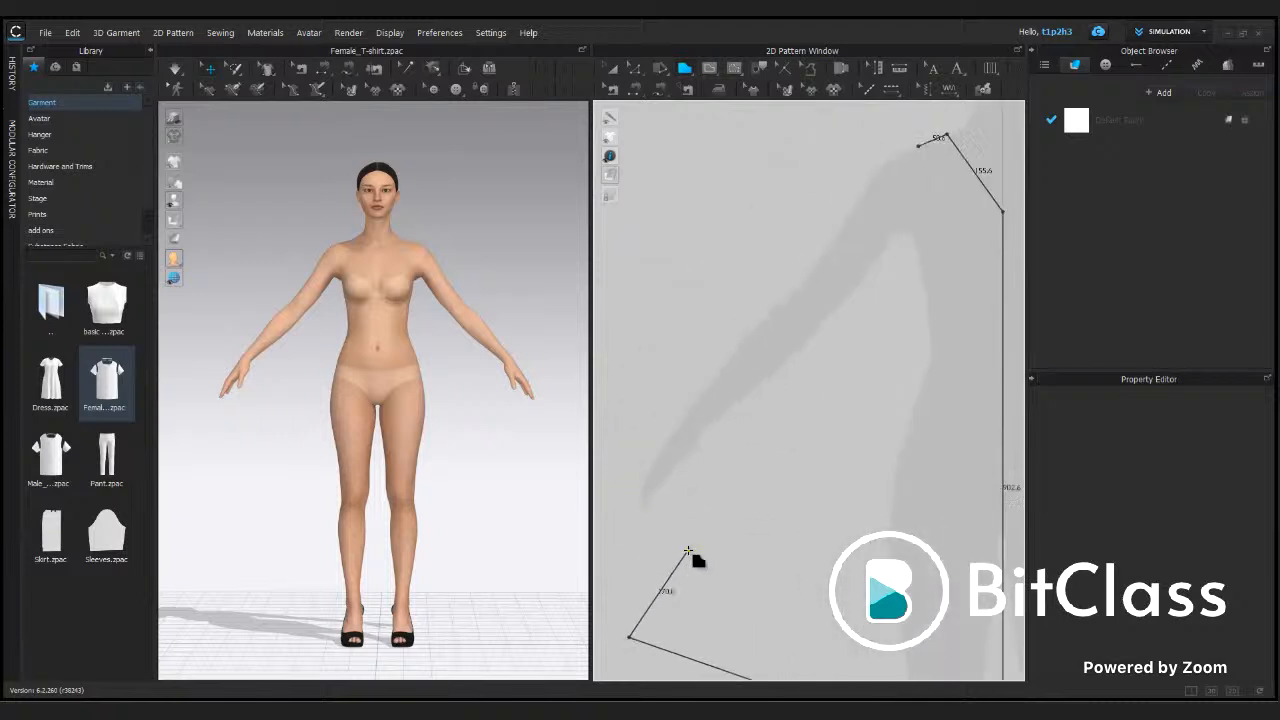
left_click(906, 250)
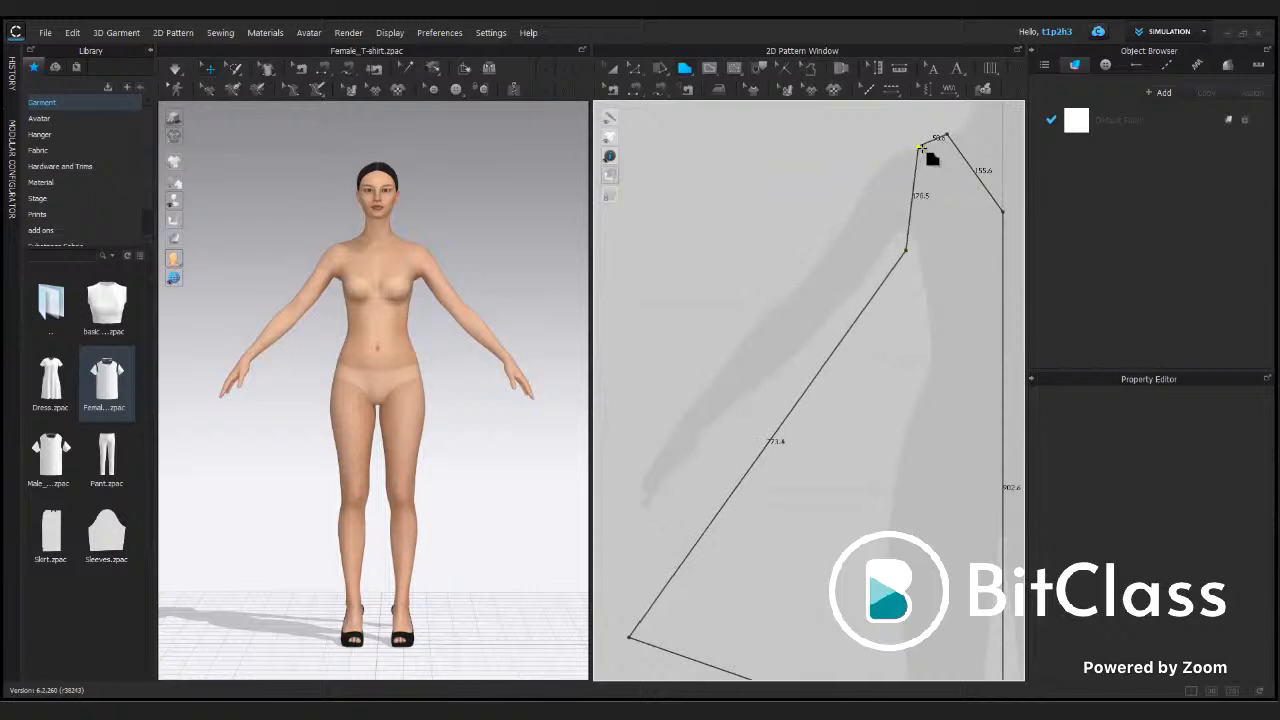
left_click(922, 148)
scroll(934, 329, "down", 4)
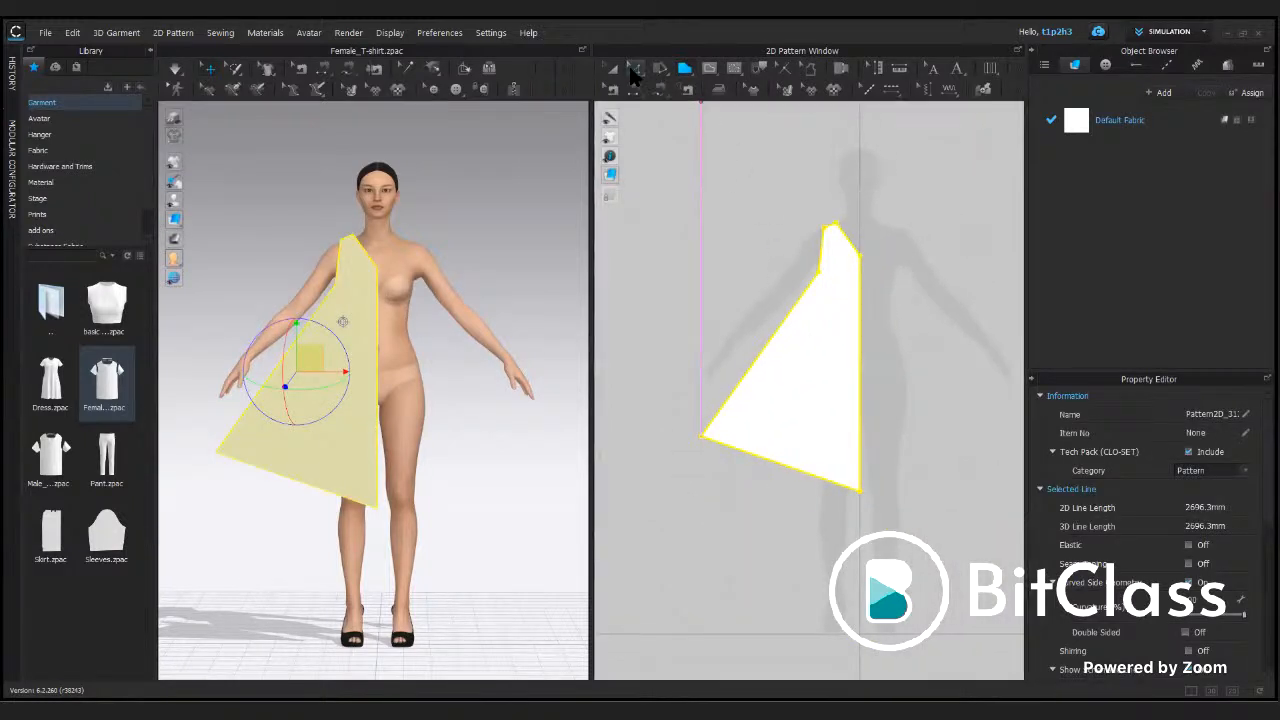
Step: Bend the half-dress armhole line inward and curve the neckline to about 159 mm with Edit Curvature
left_click(634, 70)
middle_click_drag(880, 481, 848, 468)
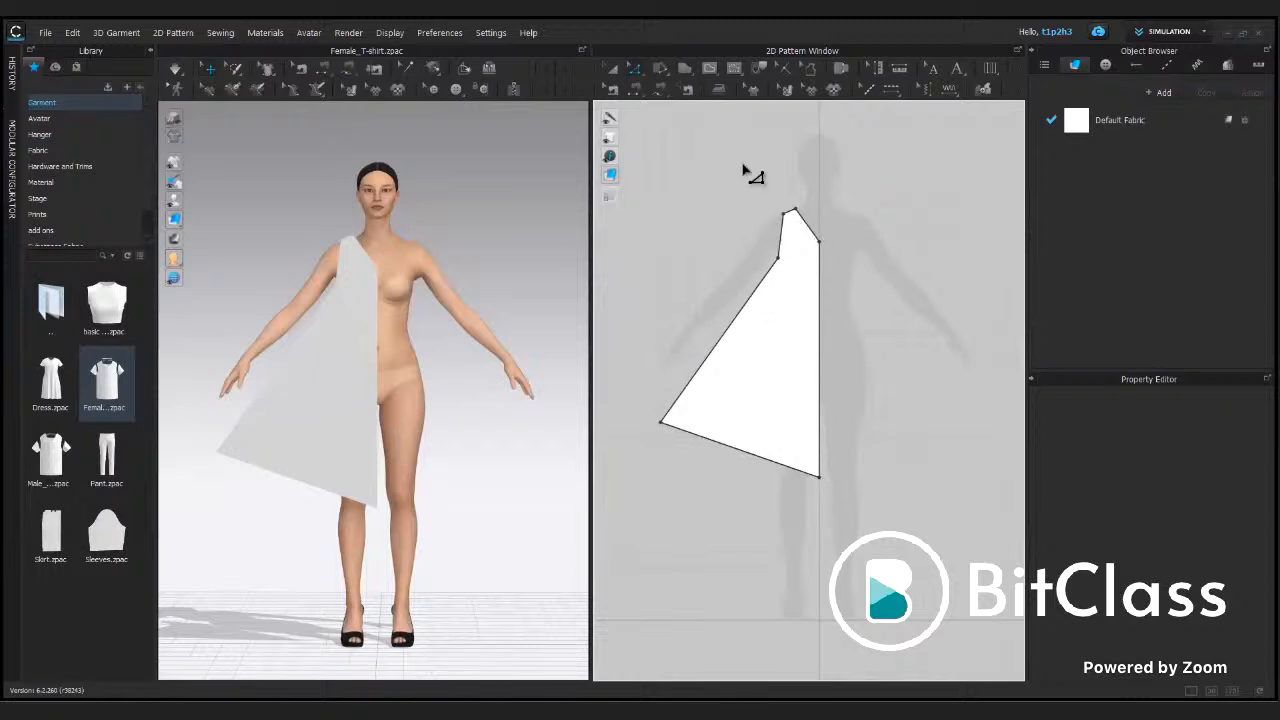
left_click(632, 79)
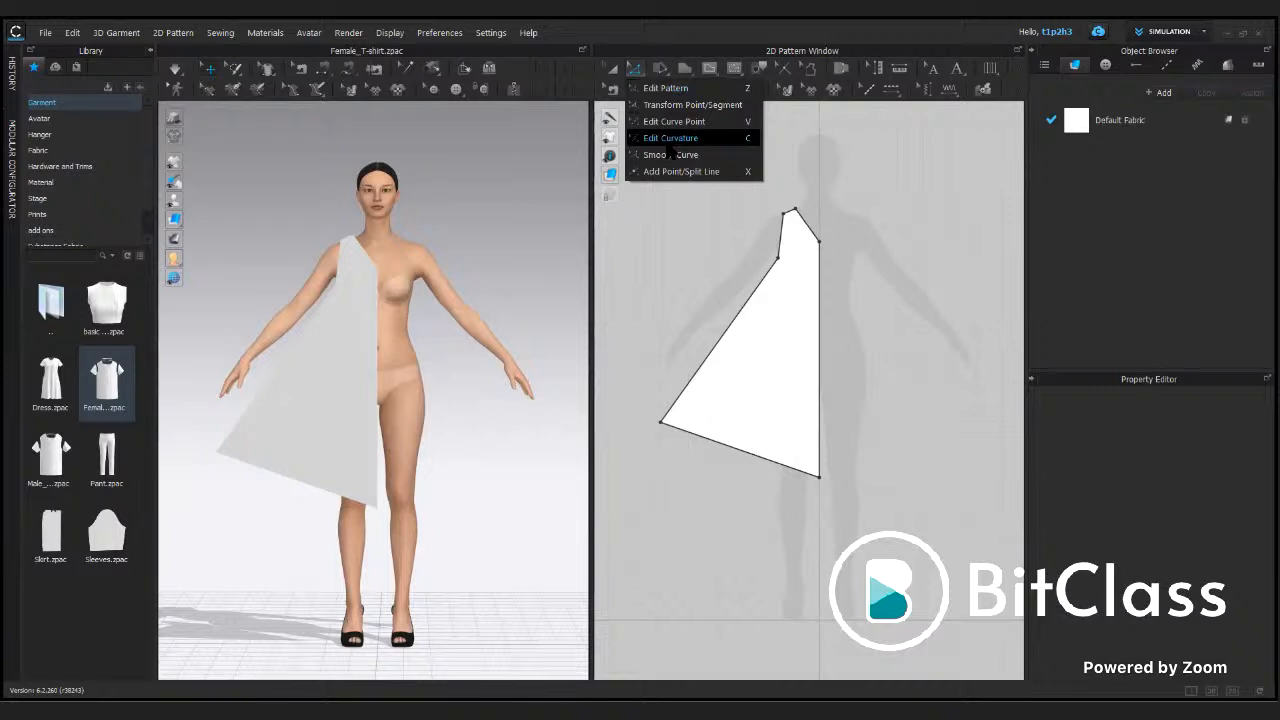
left_click(671, 138)
scroll(760, 211, "up", 5)
middle_click_drag(891, 269, 837, 297)
scroll(837, 297, "up", 2)
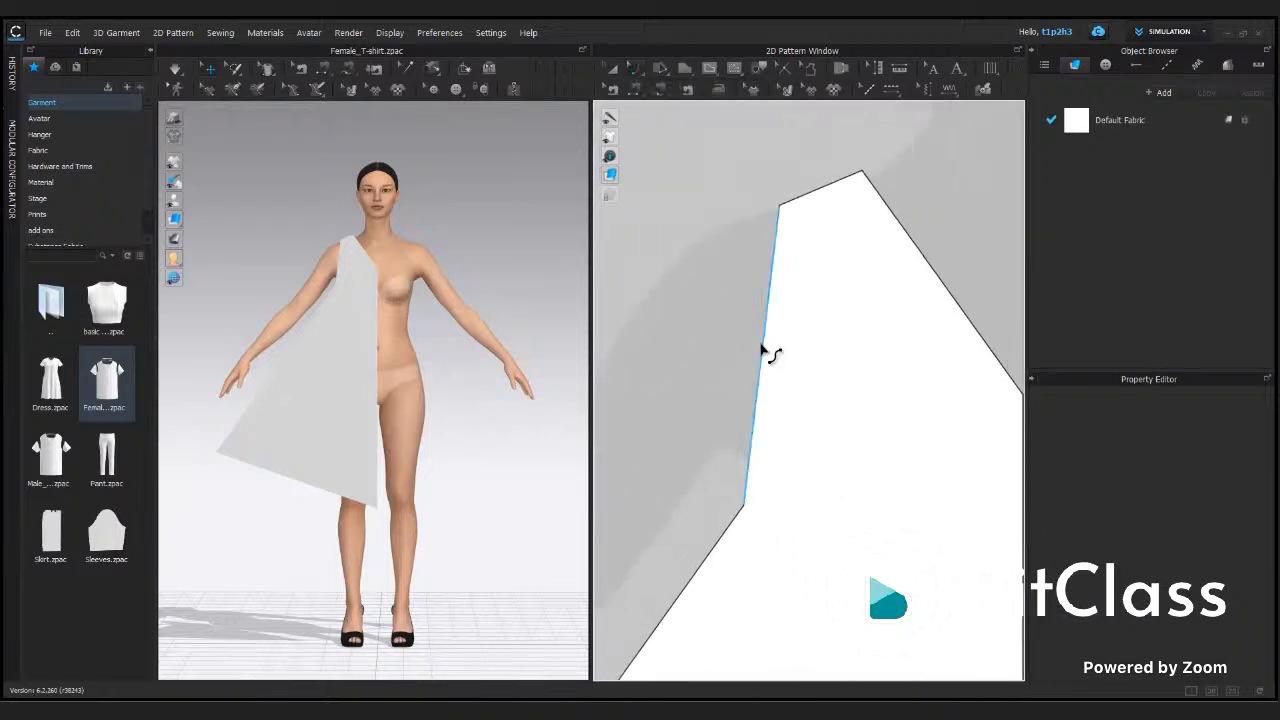
left_click_drag(763, 345, 807, 414)
middle_click_drag(876, 398, 794, 345)
left_click_drag(864, 240, 850, 253)
Step: Curve the half-dress hem outward to a length of about 661 mm, leaving the pattern deselected
scroll(843, 500, "down", 5)
middle_click_drag(846, 528, 851, 266)
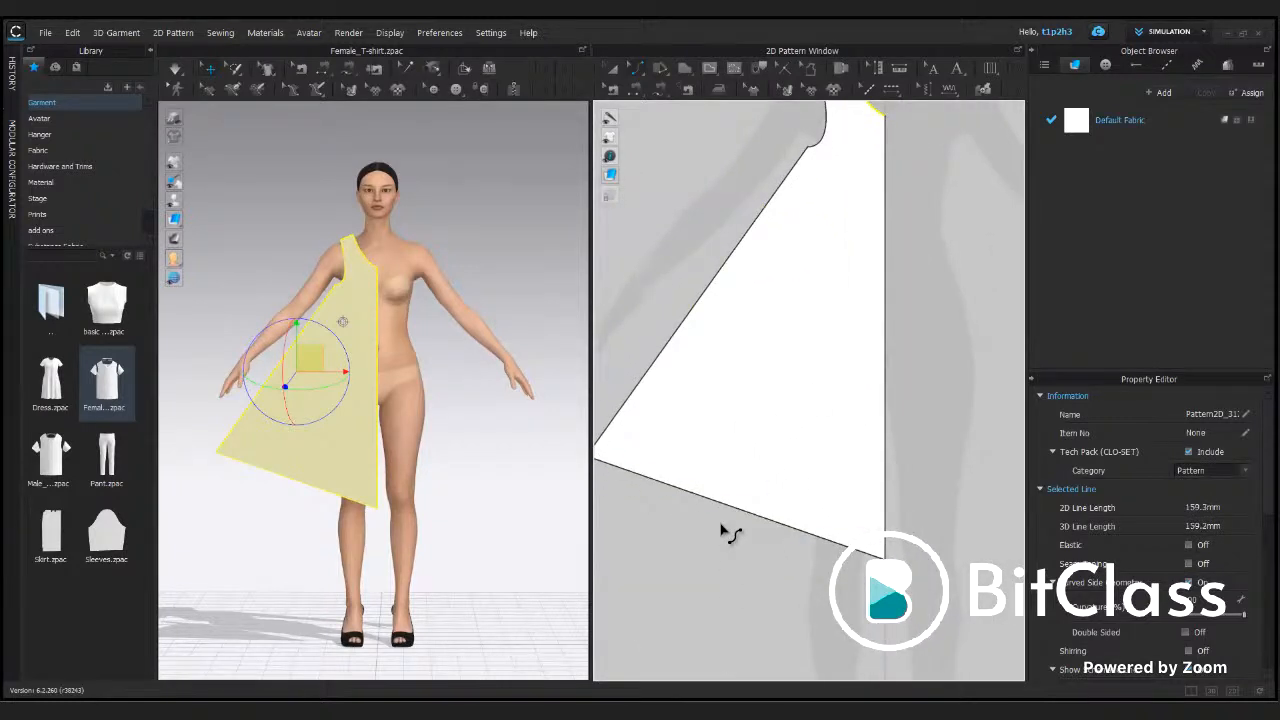
left_click_drag(726, 526, 730, 543)
scroll(748, 580, "down", 4)
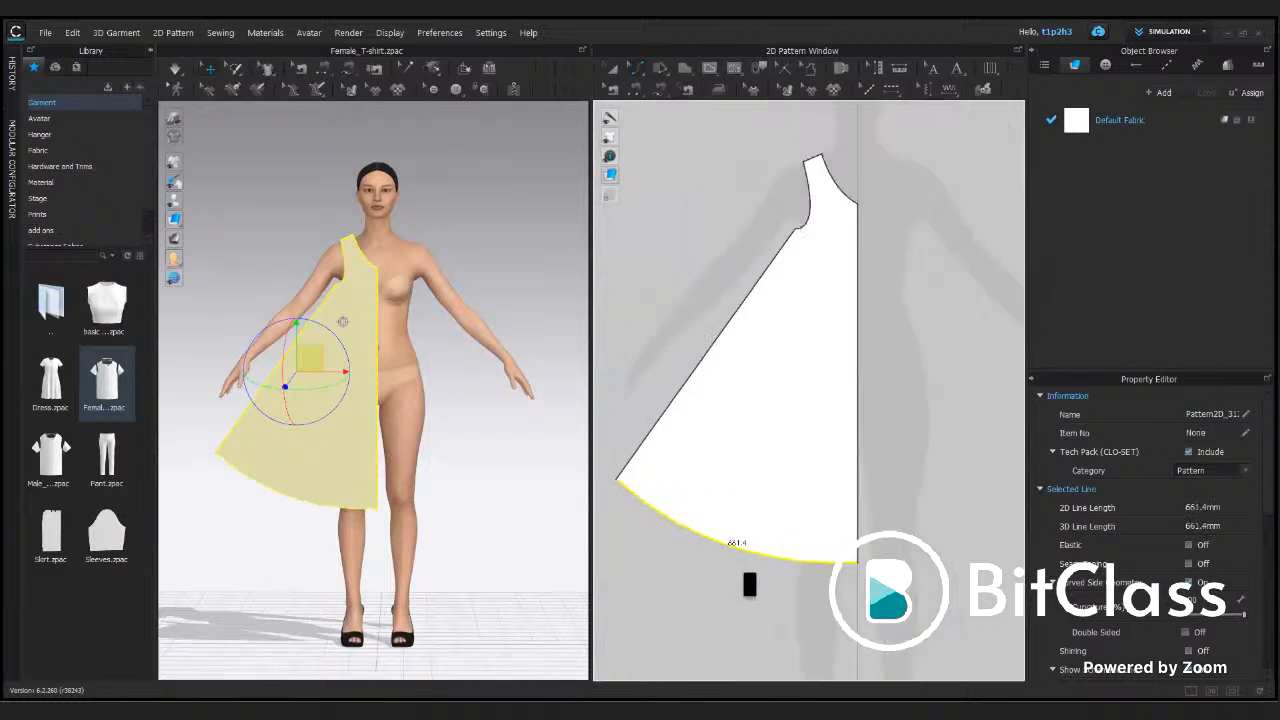
left_click(899, 460)
middle_click_drag(893, 450, 878, 367)
right_click_drag(406, 486, 376, 493)
key("2")
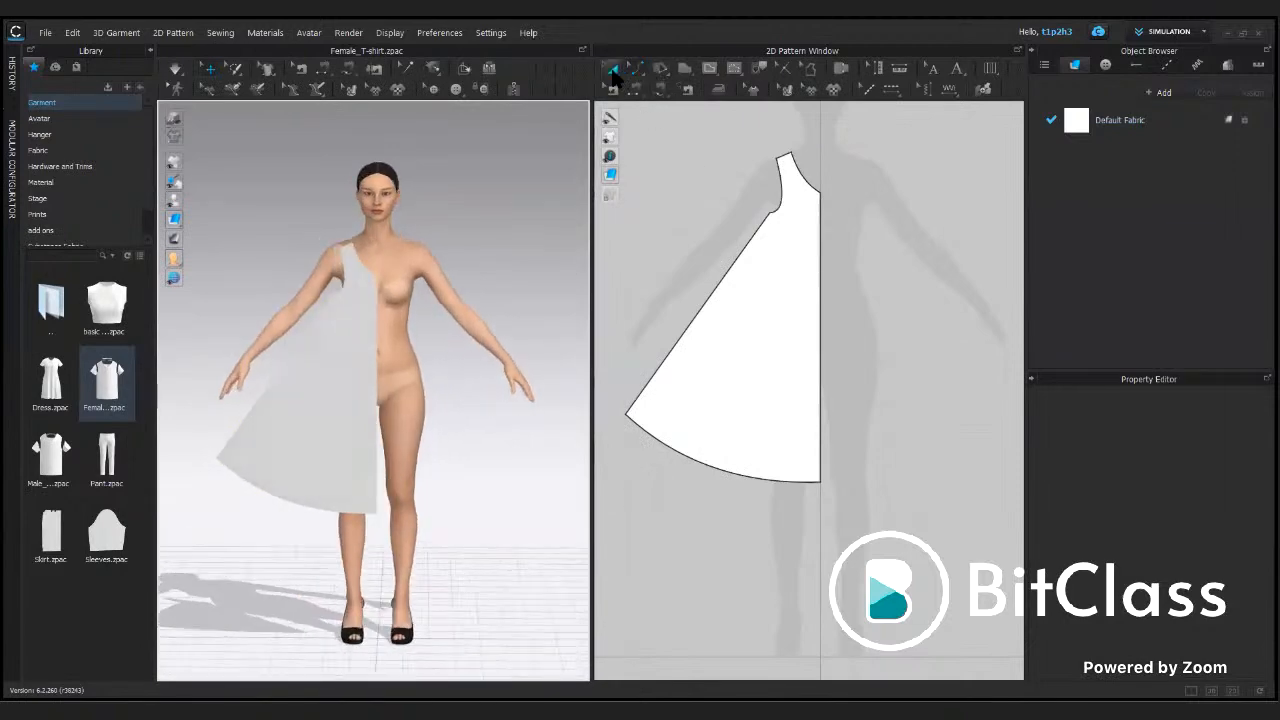
Step: Unfold the half dress along its centre line with symmetric editing and sewing to form the full front
left_click(635, 68)
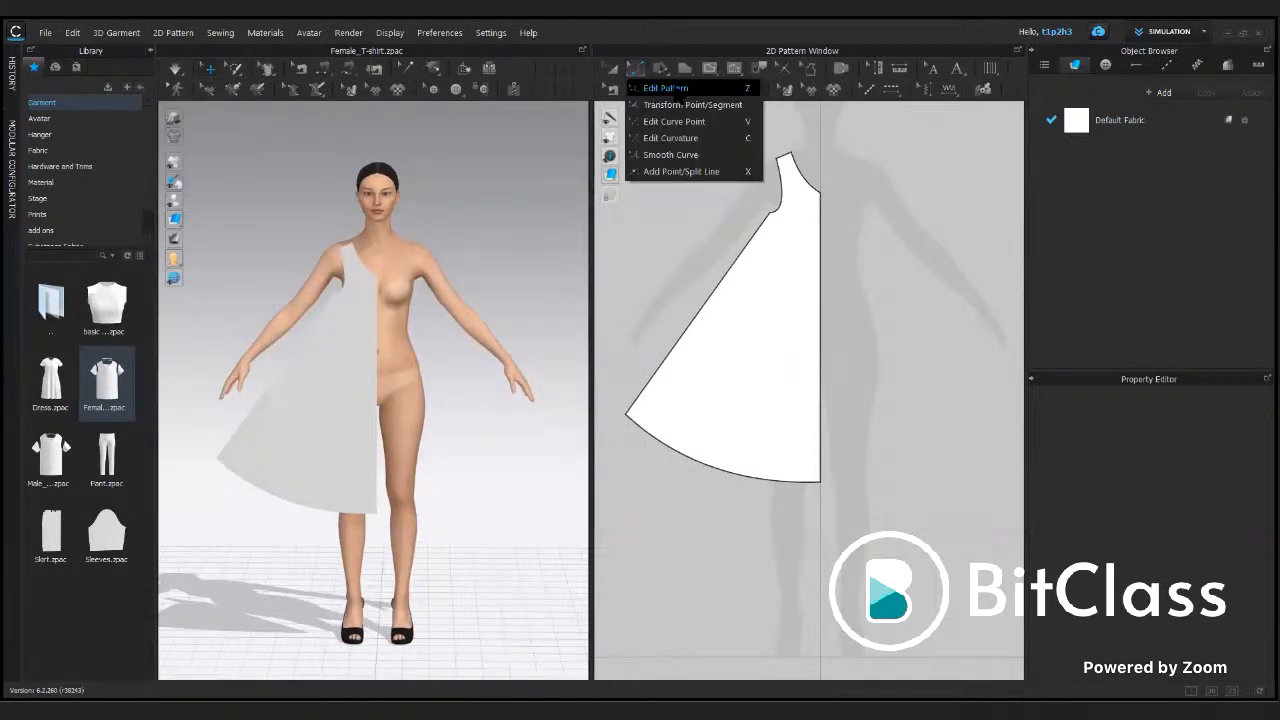
left_click(822, 300)
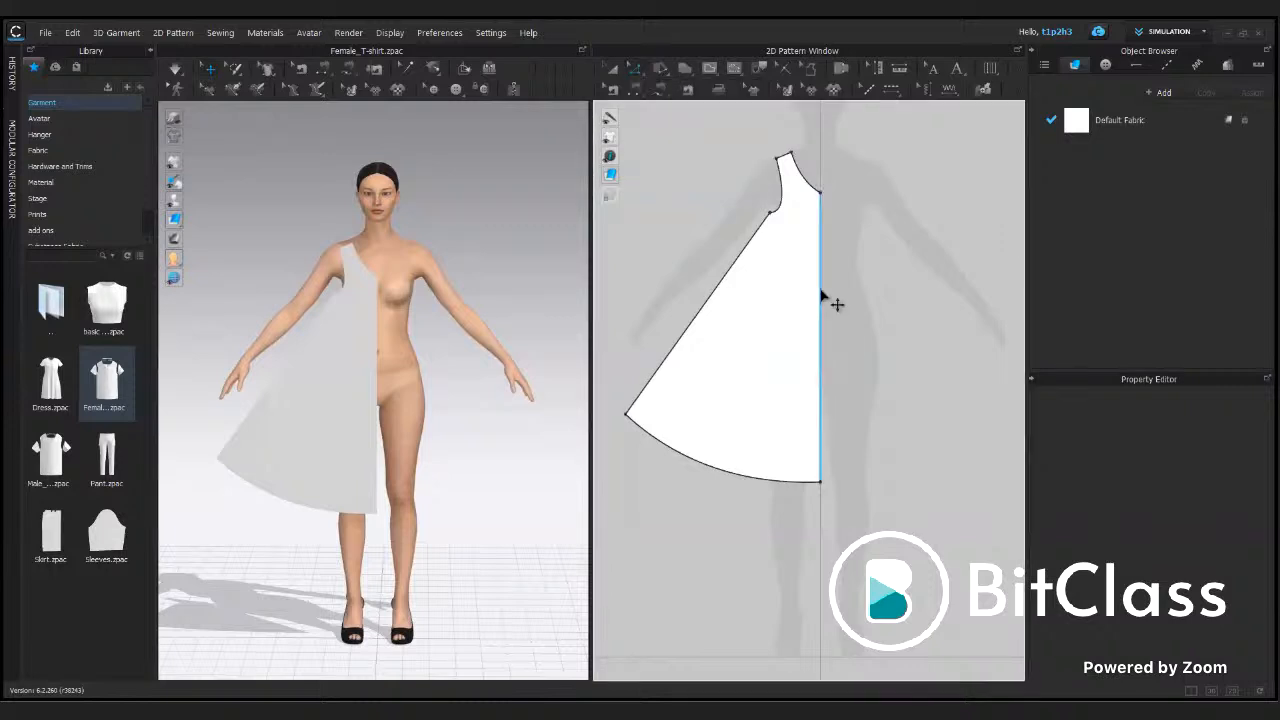
right_click(822, 292)
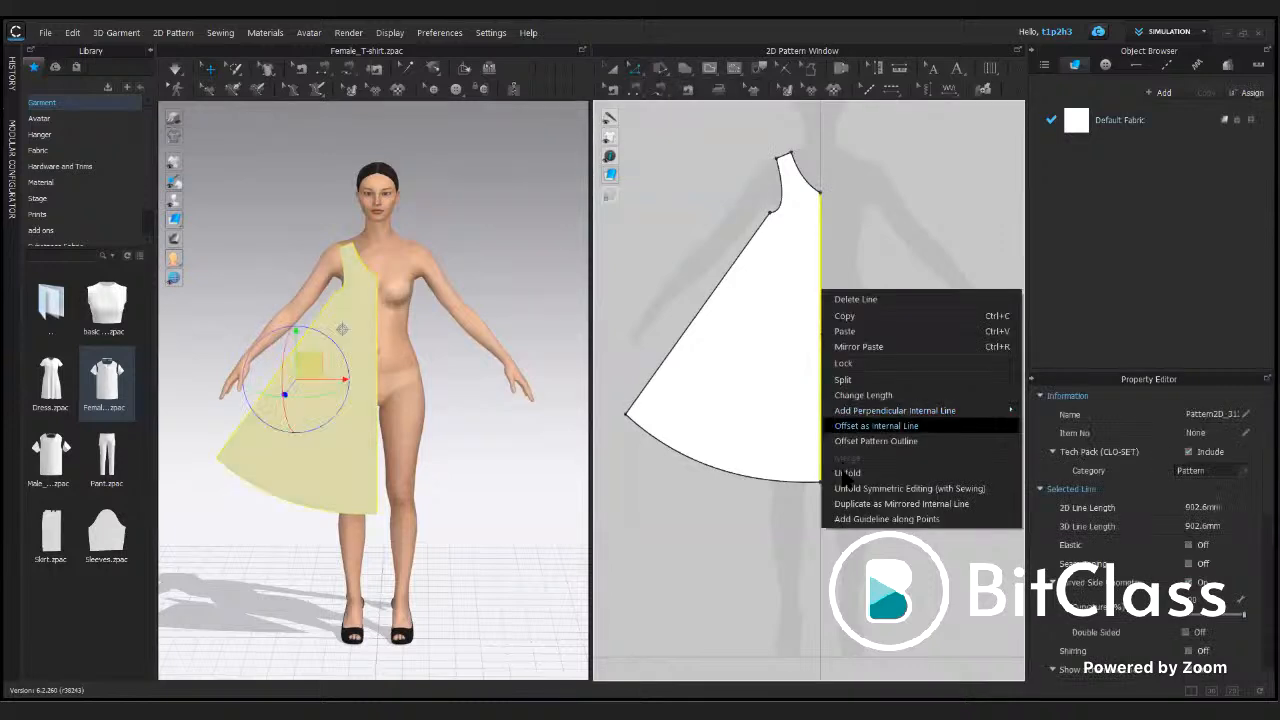
left_click(850, 488)
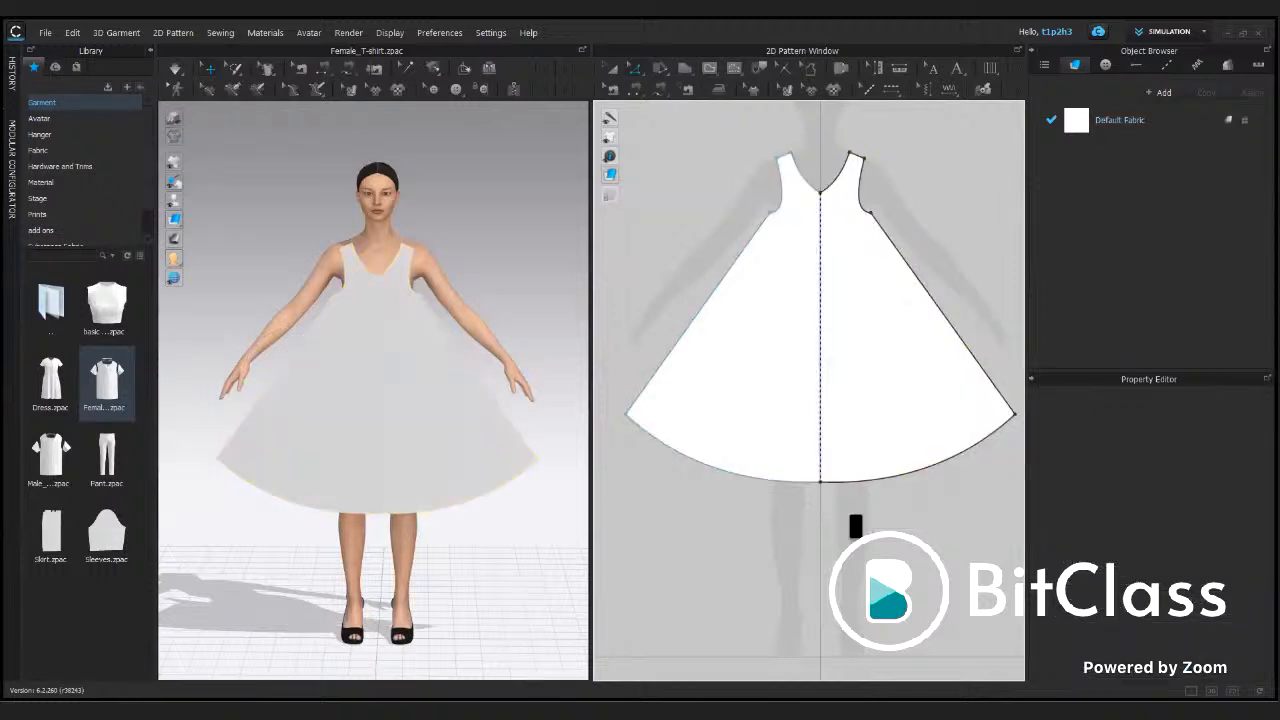
Step: Copy the full dress front and mirror-paste the duplicate to its right as the back piece
scroll(851, 525, "down", 3)
right_click_drag(851, 528, 757, 363)
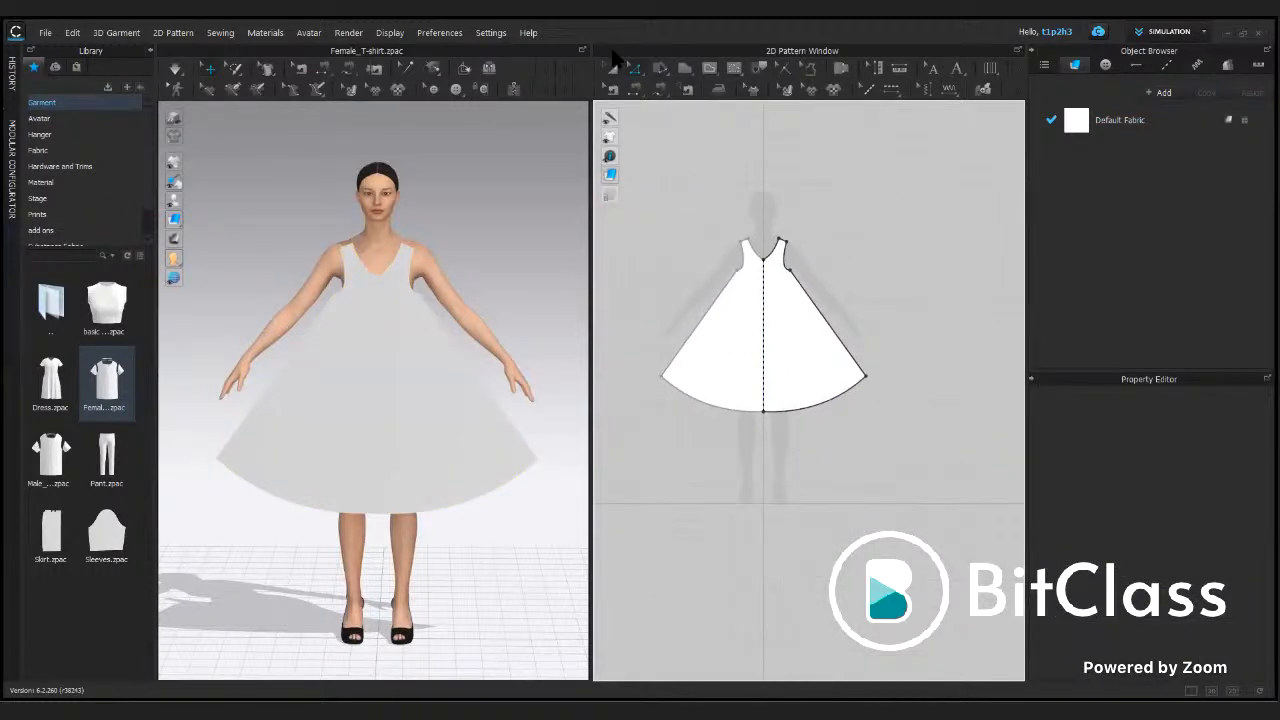
middle_click_drag(774, 394, 742, 357)
left_click(754, 318)
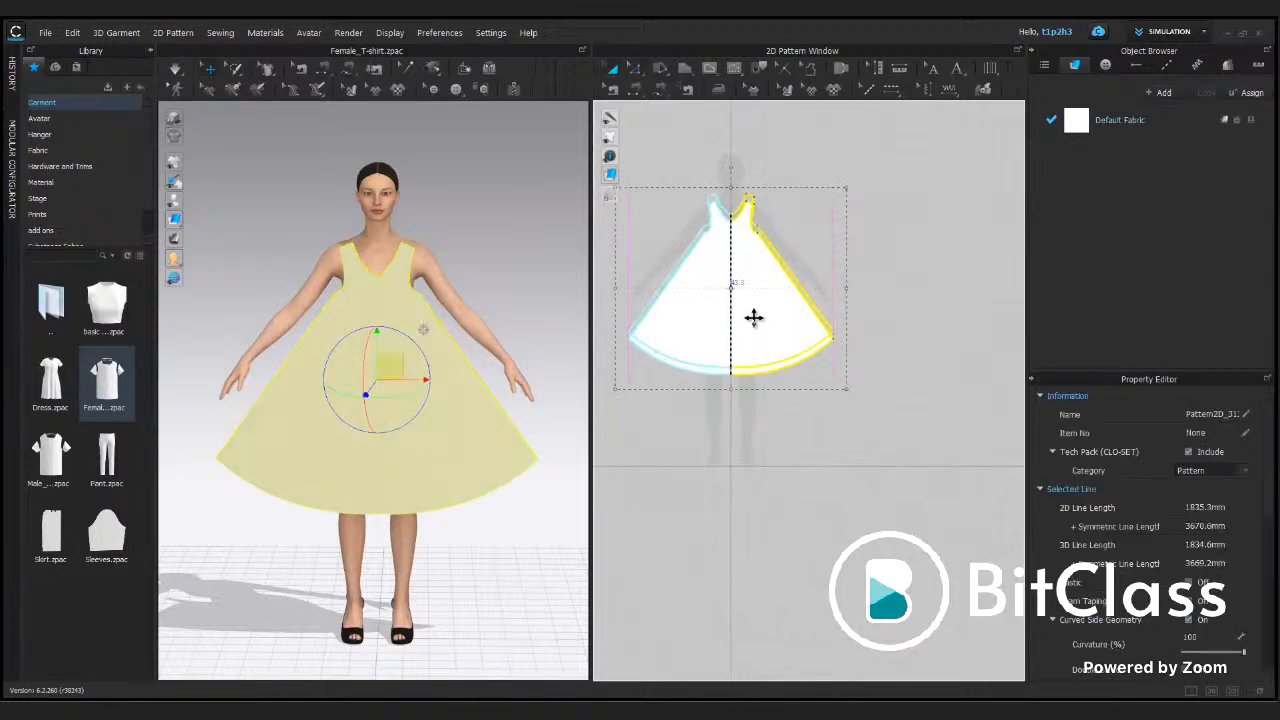
scroll(757, 318, "up", 4)
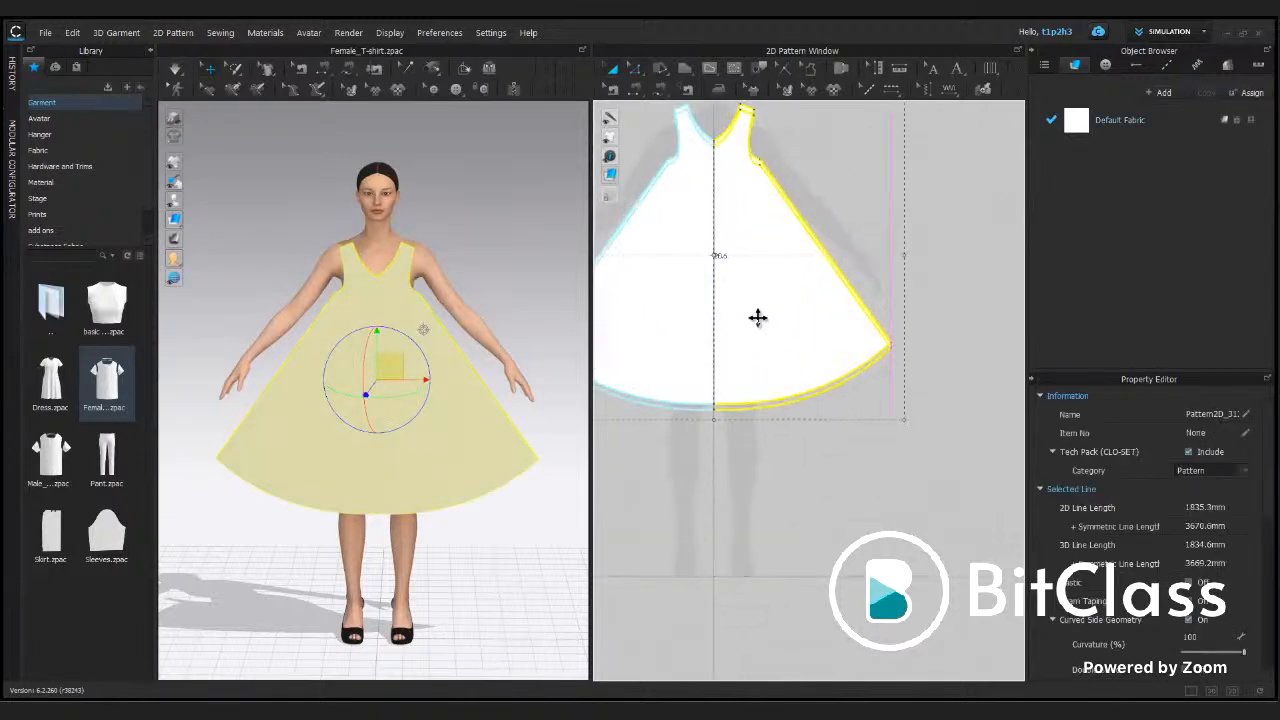
scroll(784, 405, "down", 3)
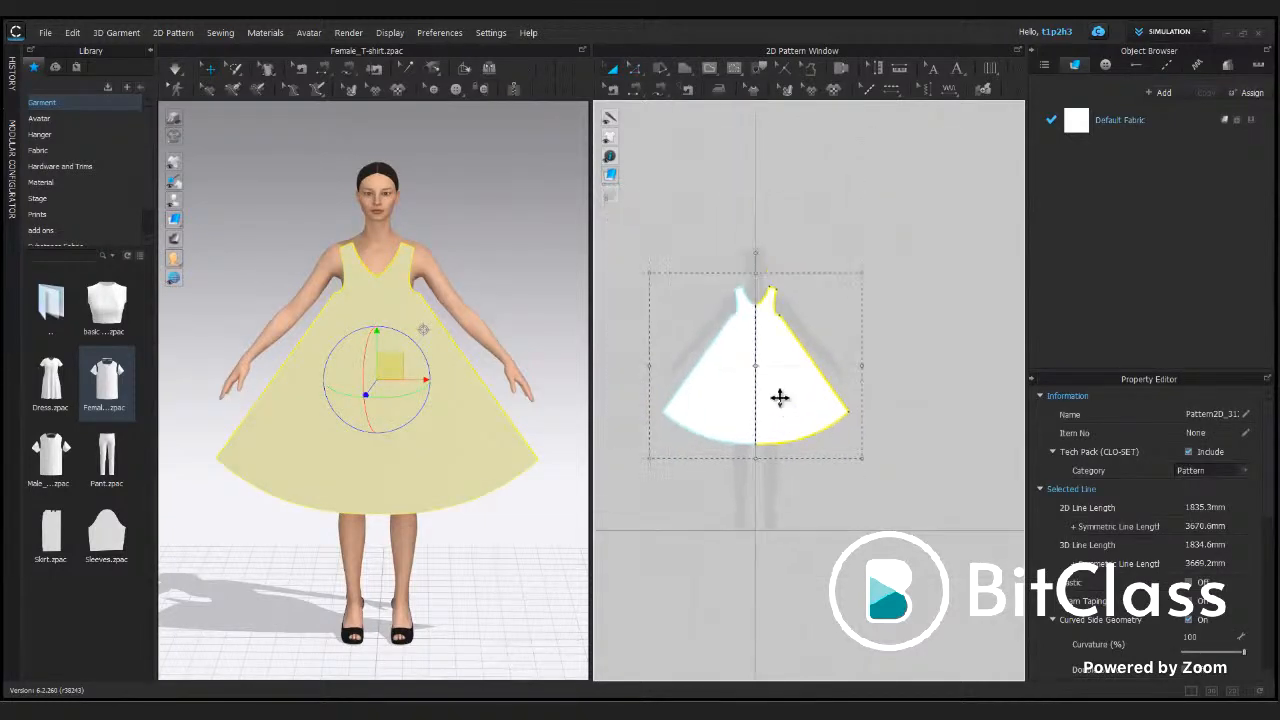
right_click(779, 398)
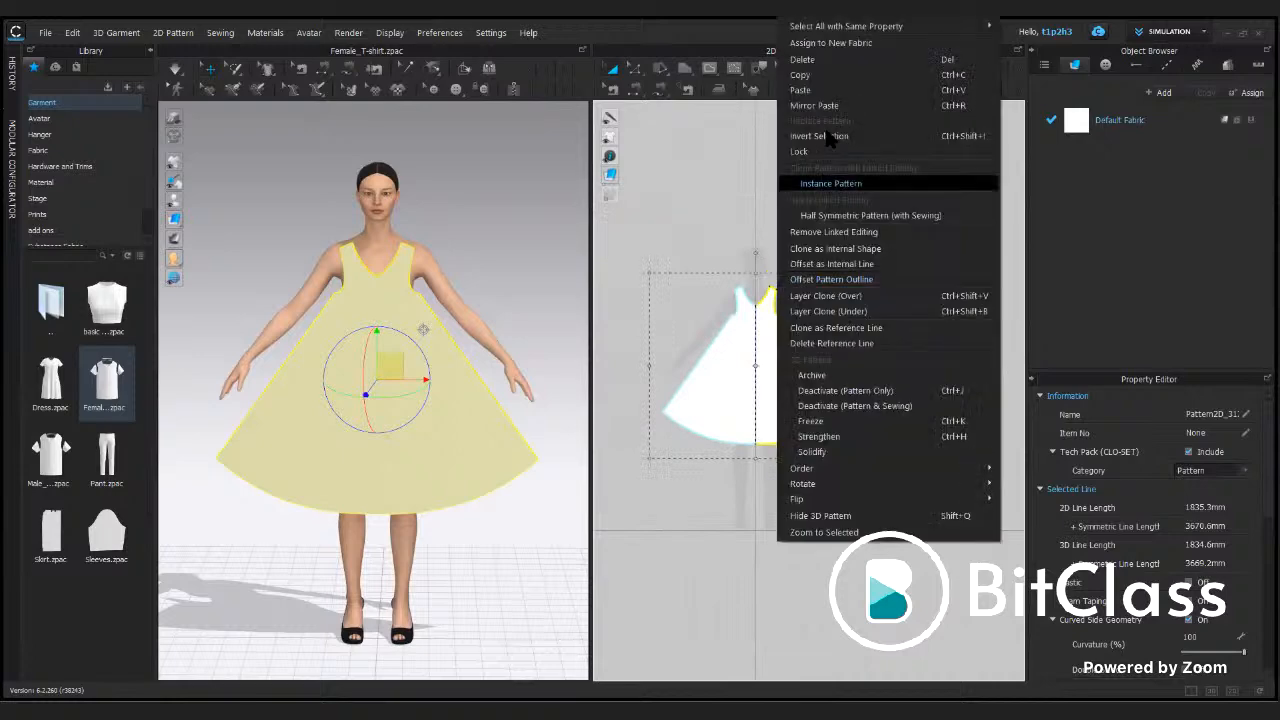
left_click(818, 76)
right_click(799, 394)
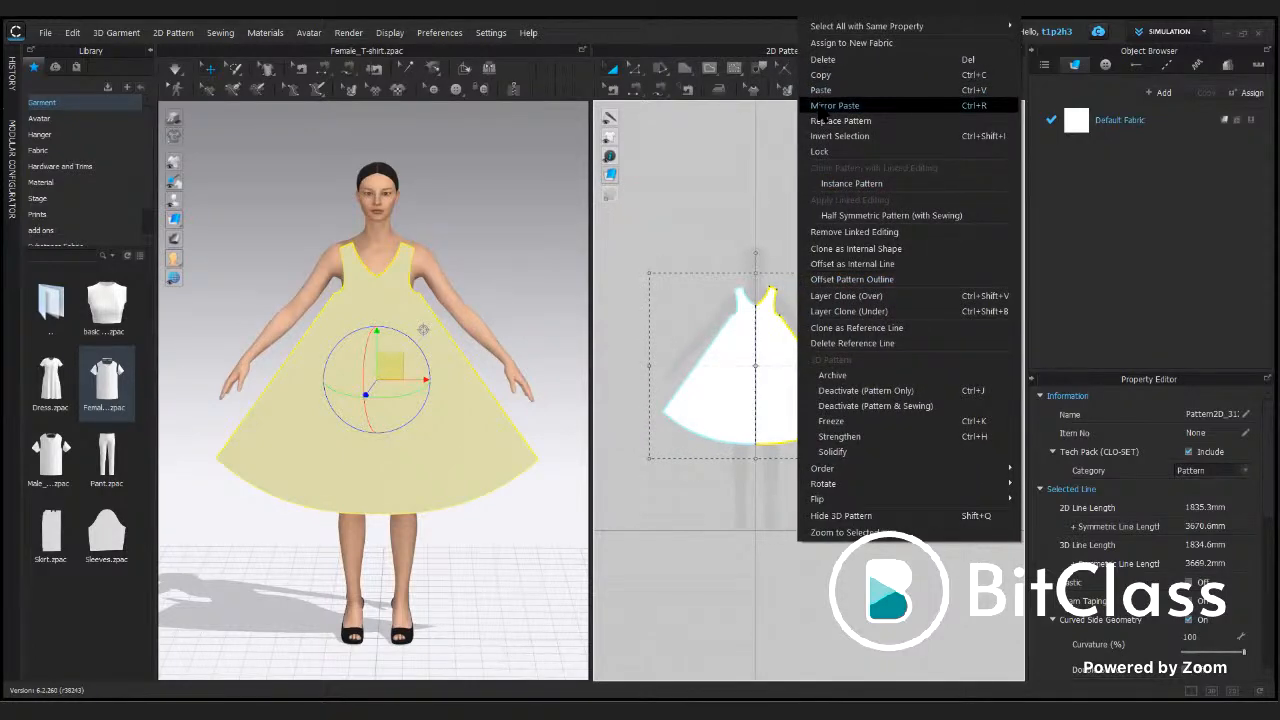
left_click(822, 108)
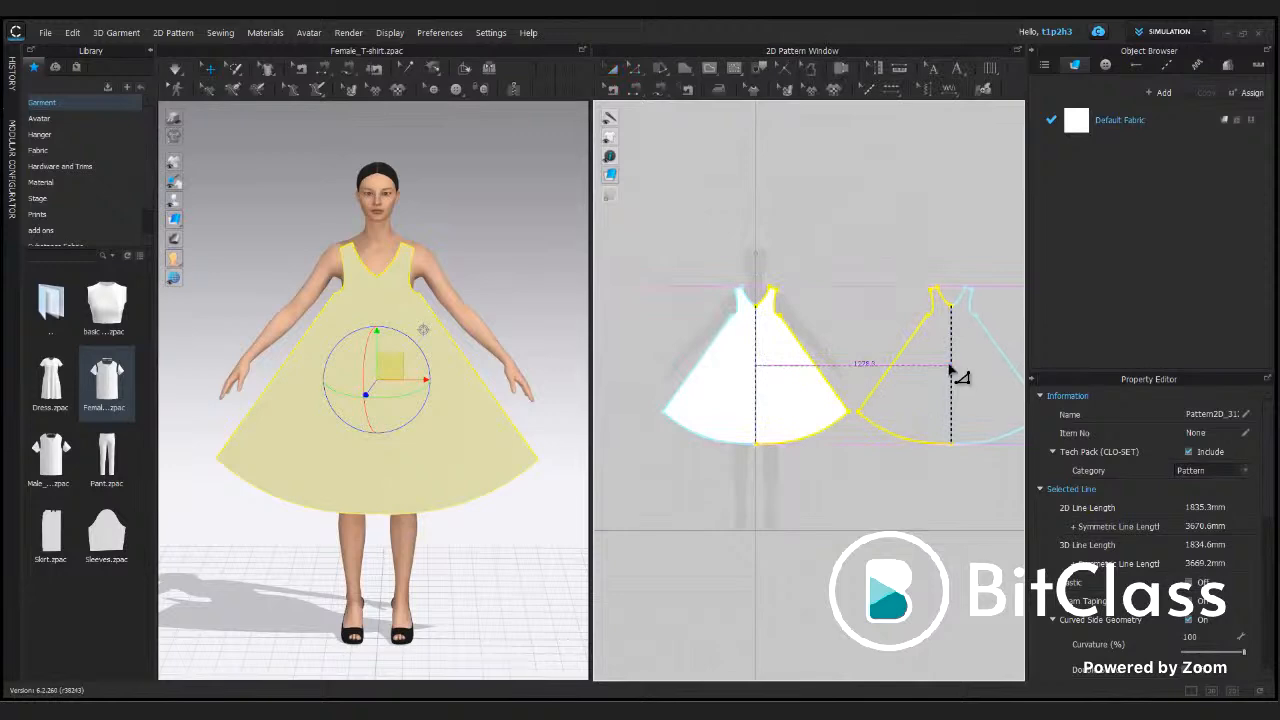
left_click(945, 368)
Step: Raise the centre neckline point on the duplicate piece and reshape the curve into a shallow back neckline, about 101 mm per half
scroll(977, 346, "up", 3)
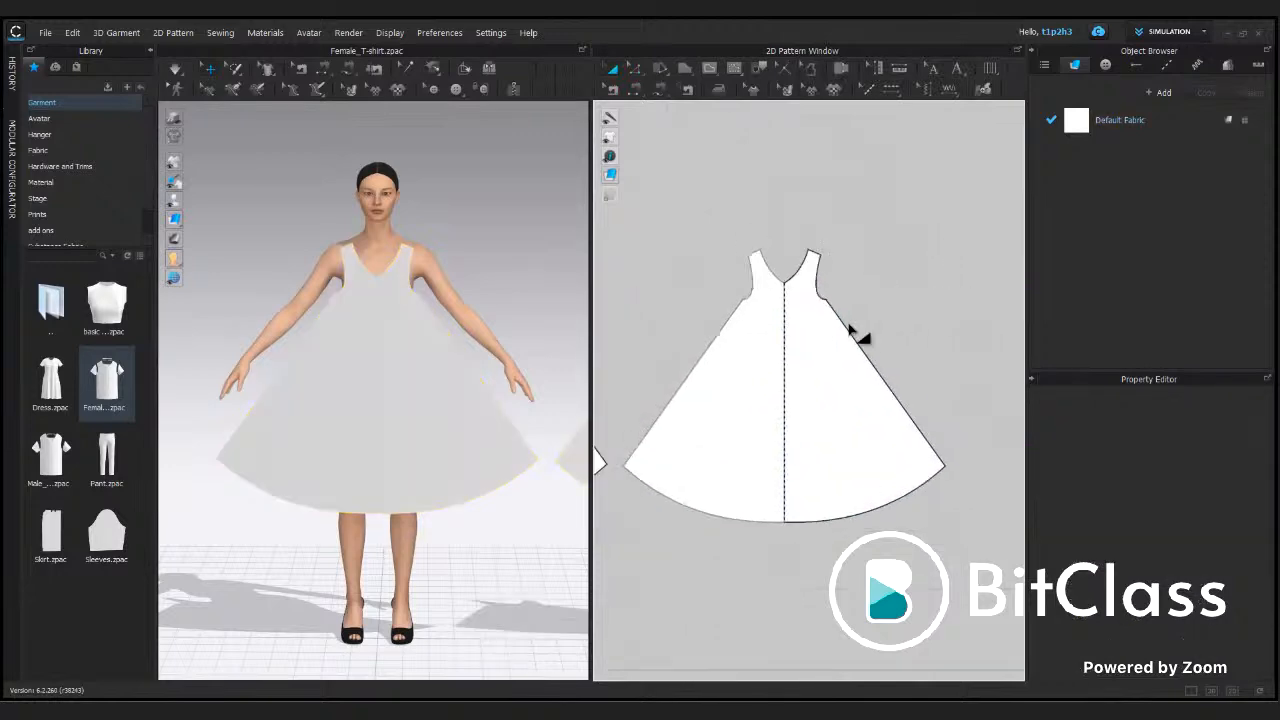
scroll(790, 290, "up", 2)
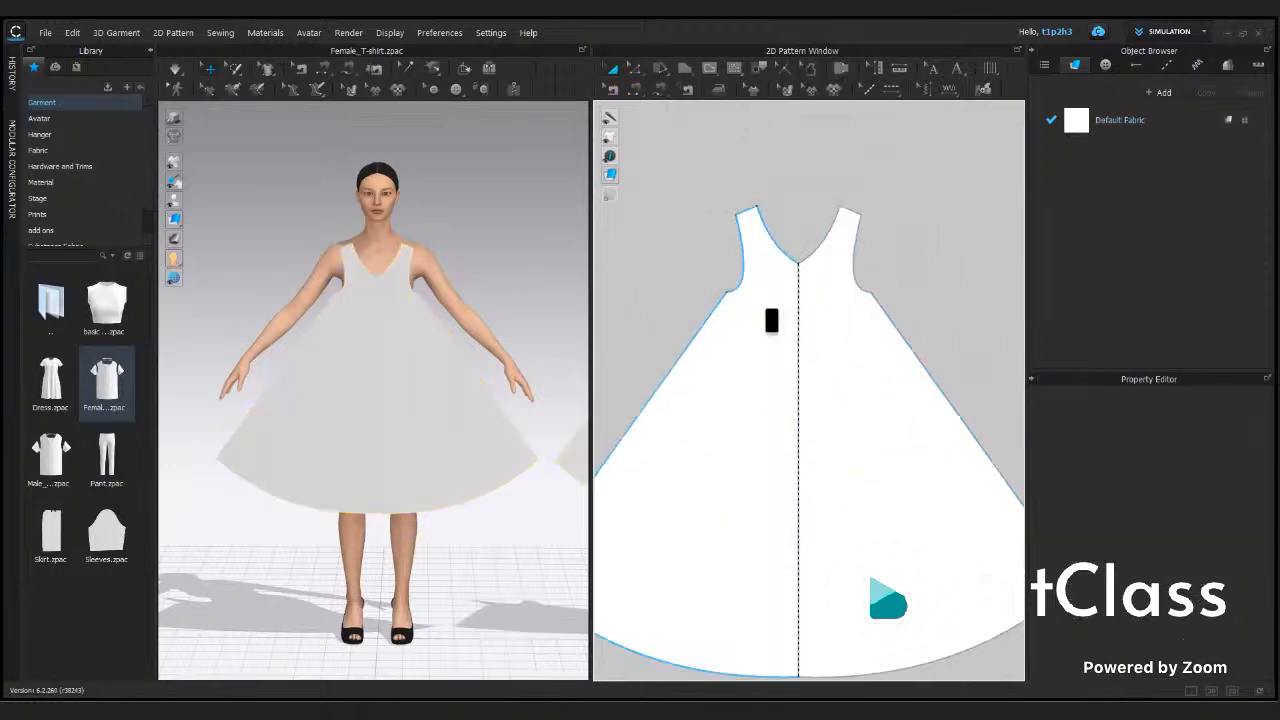
left_click(636, 68)
scroll(786, 266, "up", 2)
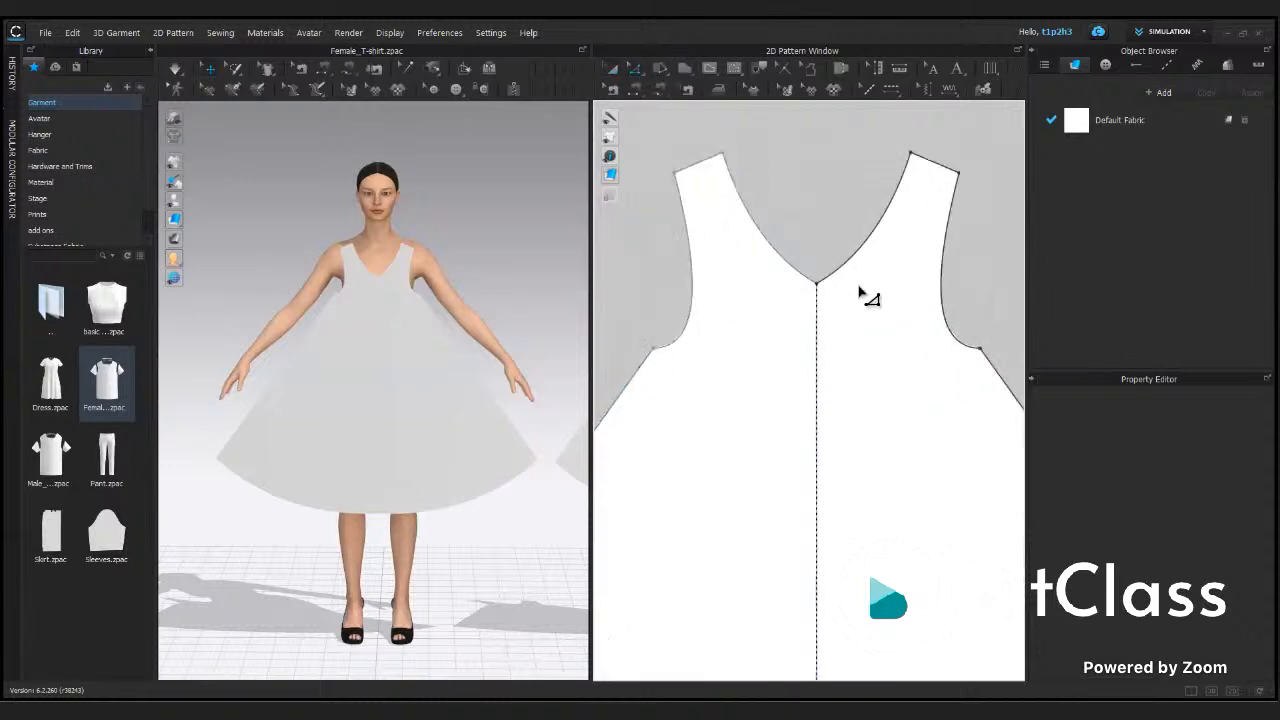
middle_click_drag(858, 290, 846, 391)
left_click_drag(839, 390, 866, 286)
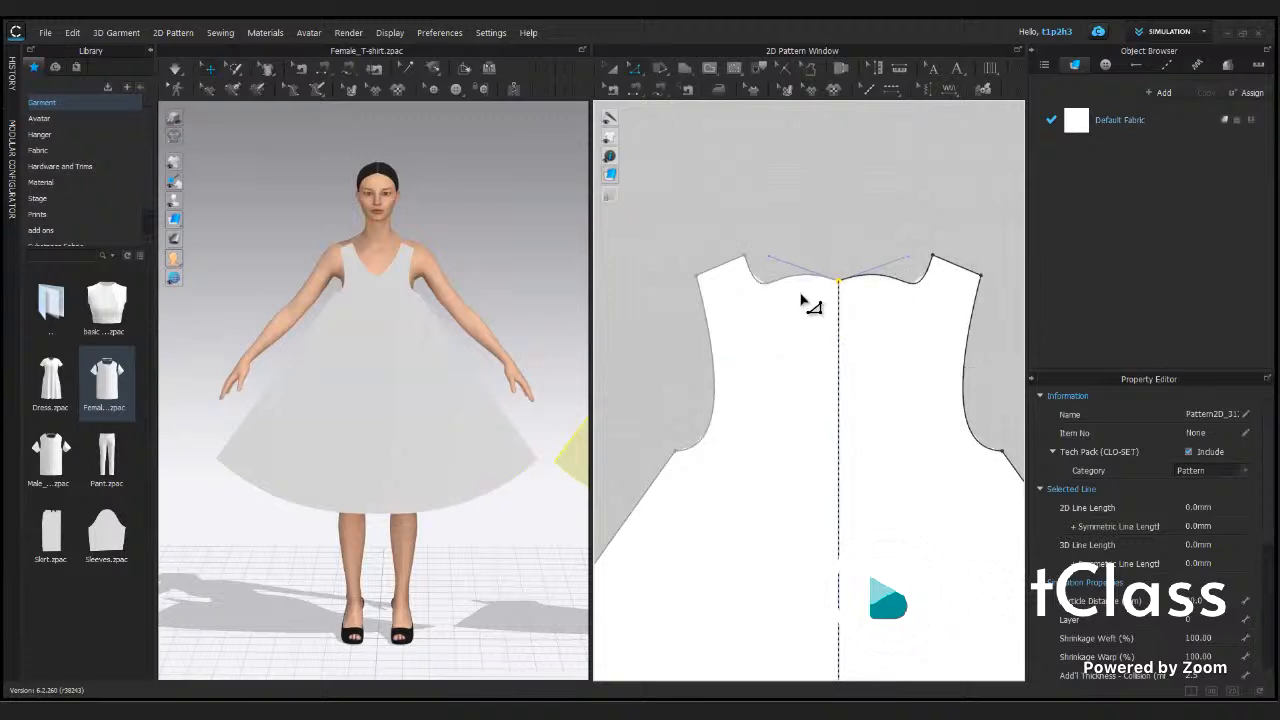
left_click_drag(768, 287, 792, 298)
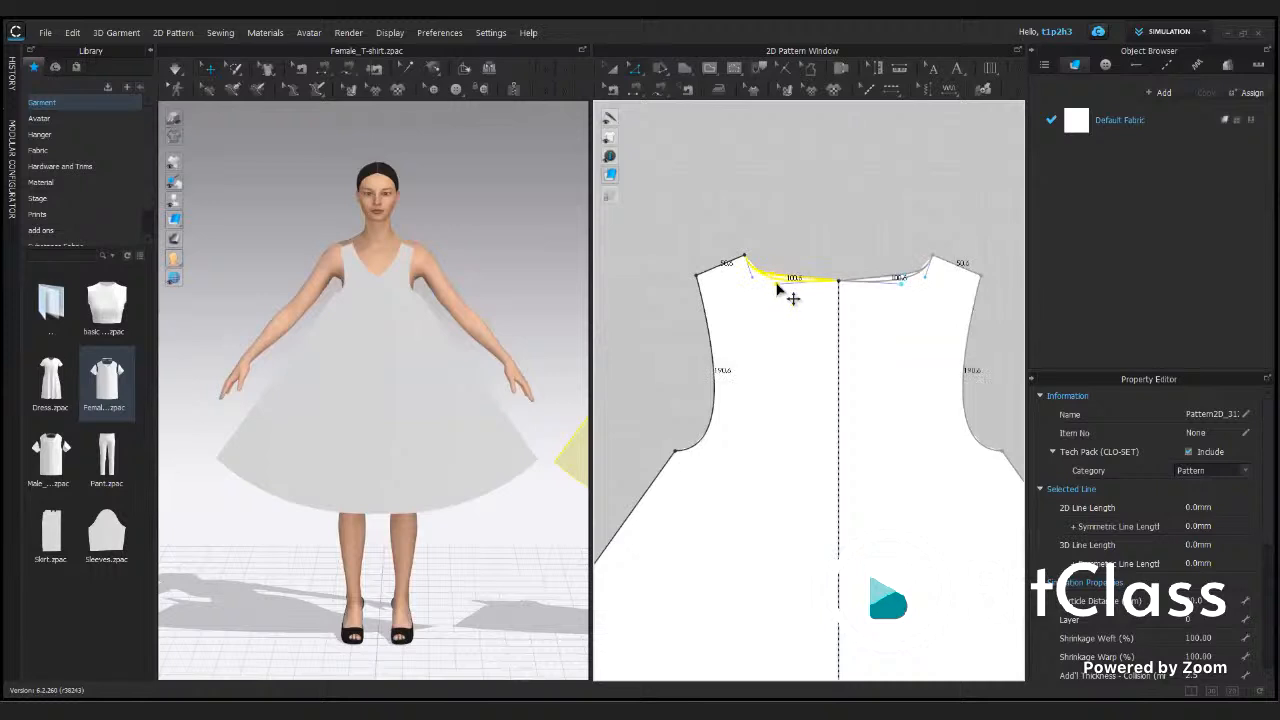
Step: Reshape the back piece's armhole into a shallower curve
scroll(786, 330, "down", 2)
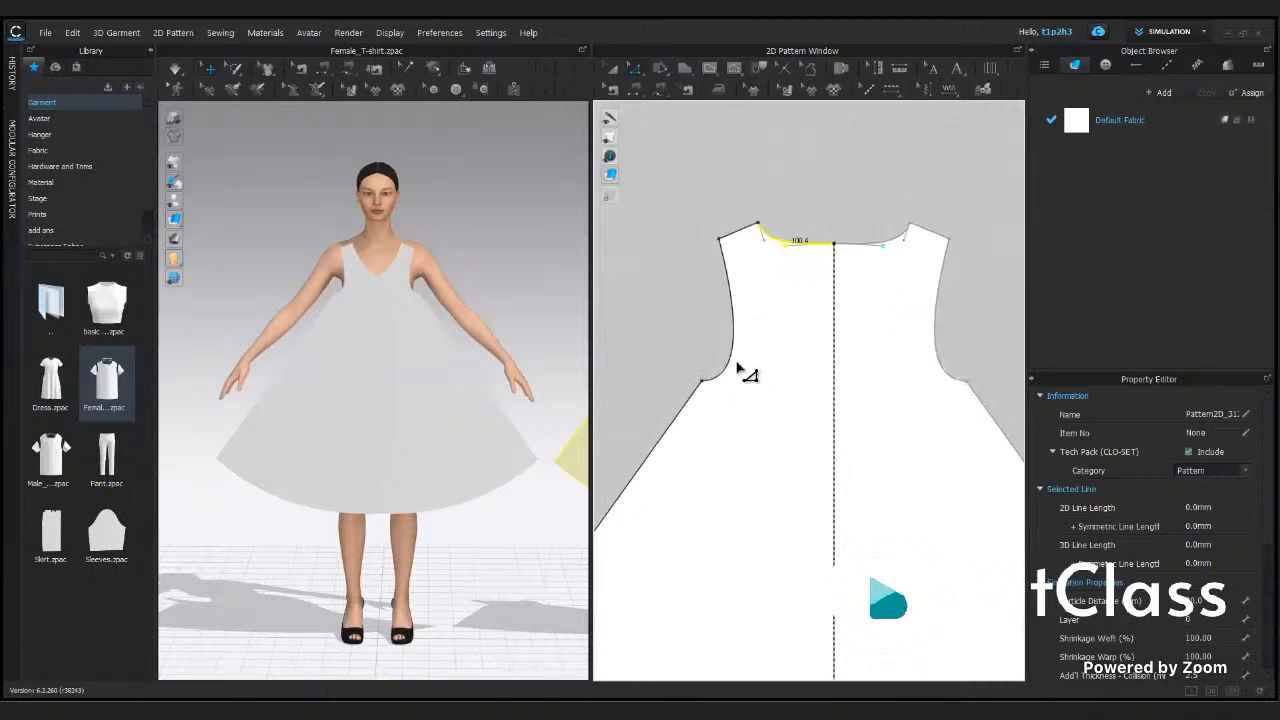
left_click(731, 363)
left_click_drag(731, 363, 744, 319)
left_click(701, 331)
scroll(865, 455, "down", 8)
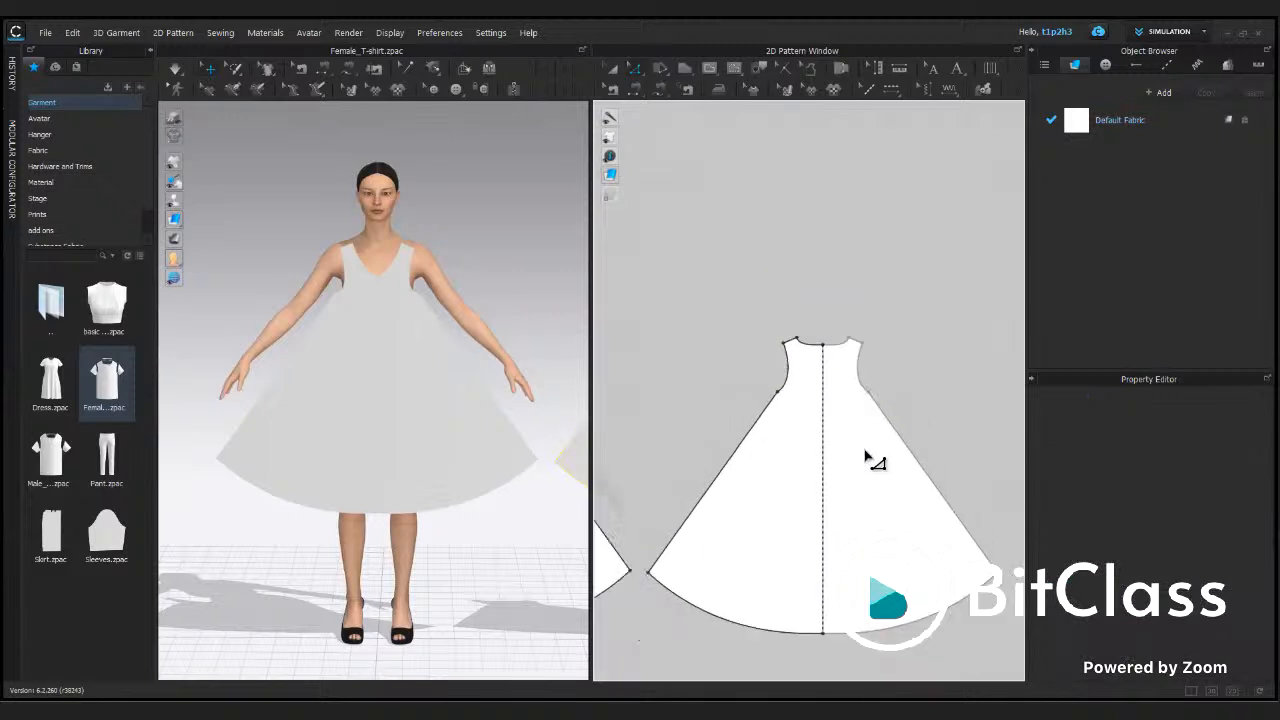
middle_click_drag(878, 433, 885, 353)
scroll(492, 426, "down", 5)
Step: Select the front piece on the avatar in the 3D window and simulate the two dress pieces without sewing them together
right_click_drag(468, 466, 436, 423)
scroll(366, 423, "up", 2)
left_click(317, 405)
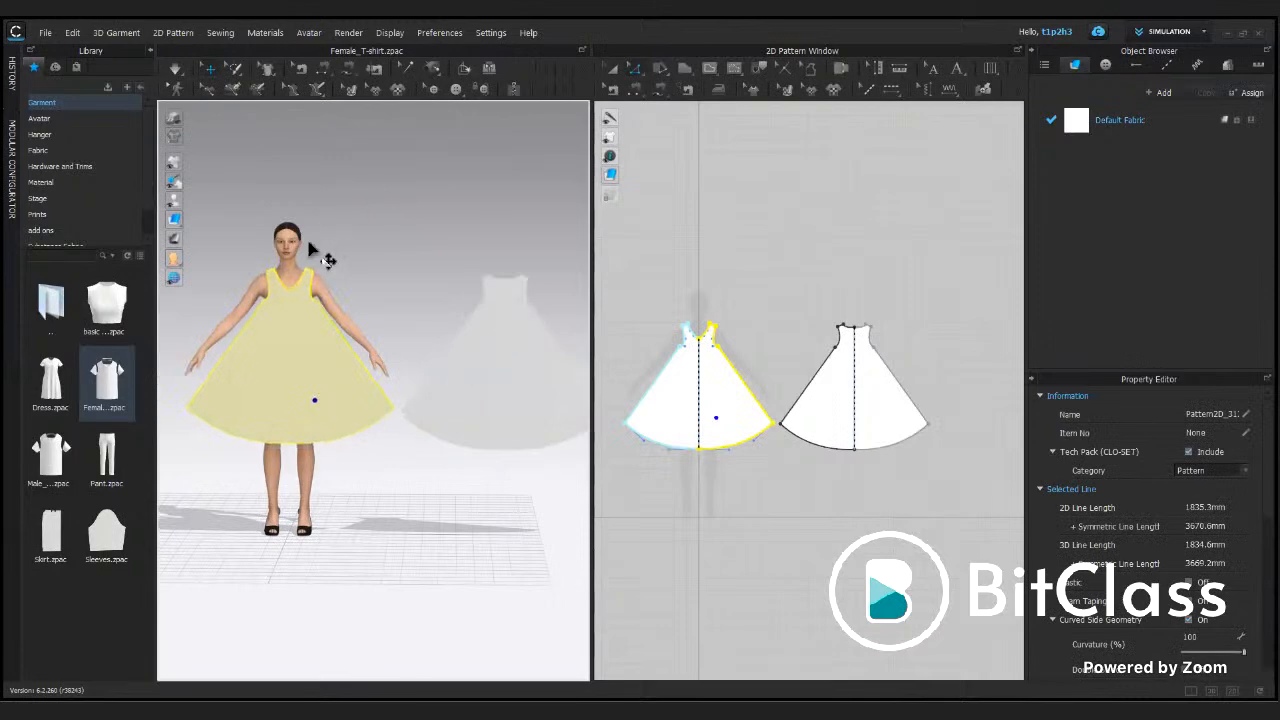
left_click_drag(325, 358, 322, 363)
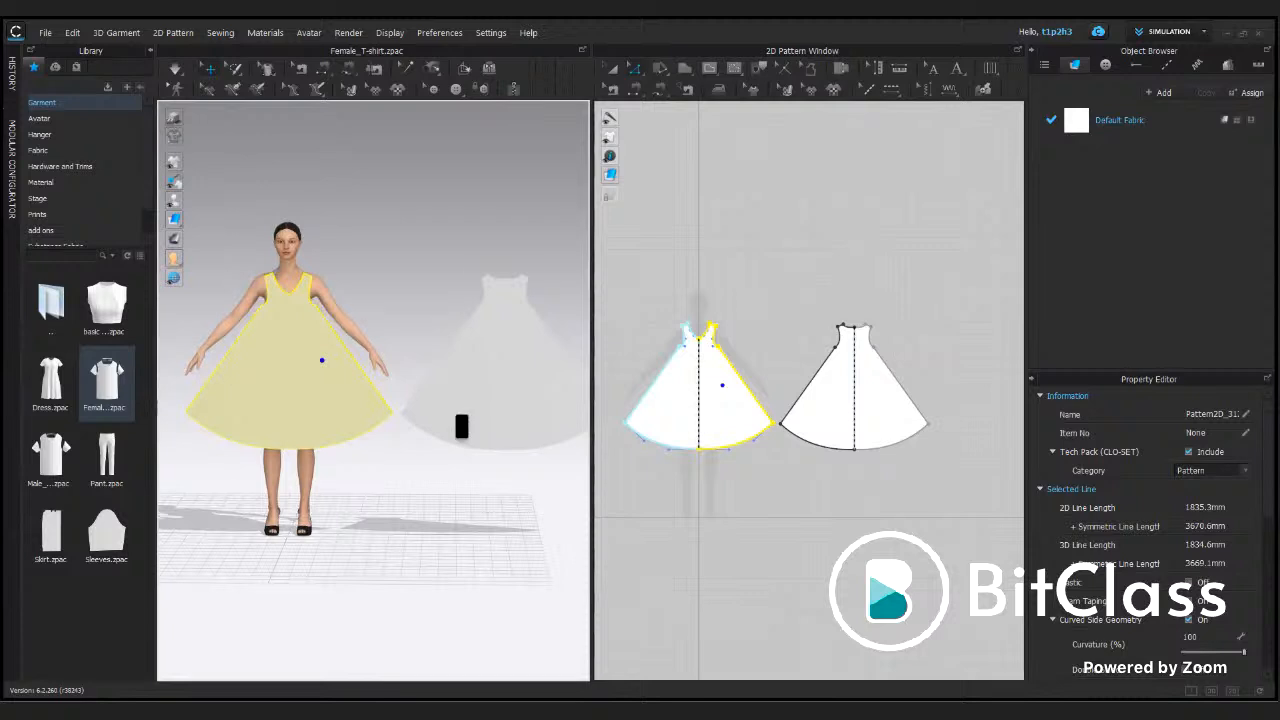
scroll(461, 427, "down", 2)
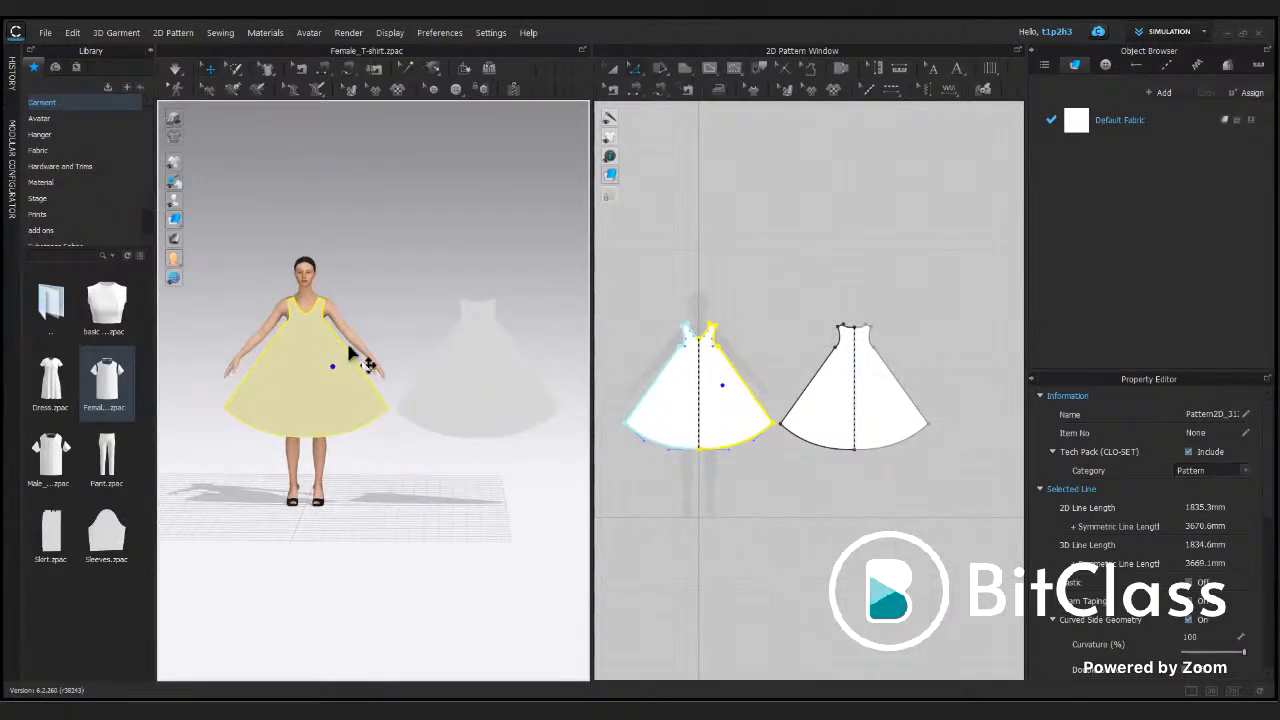
left_click(174, 74)
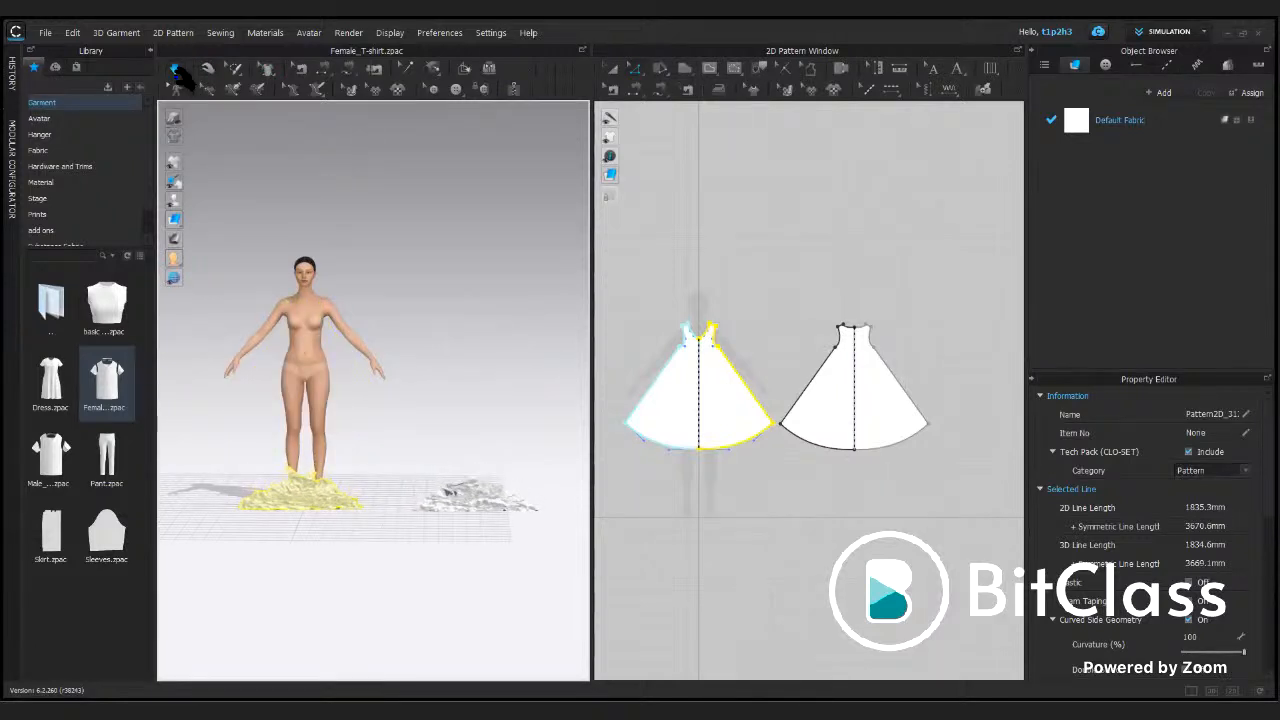
Step: Undo the unsewn simulation, then flip the back piece horizontally in the 3D window
key("ctrl+z")
left_click(493, 368)
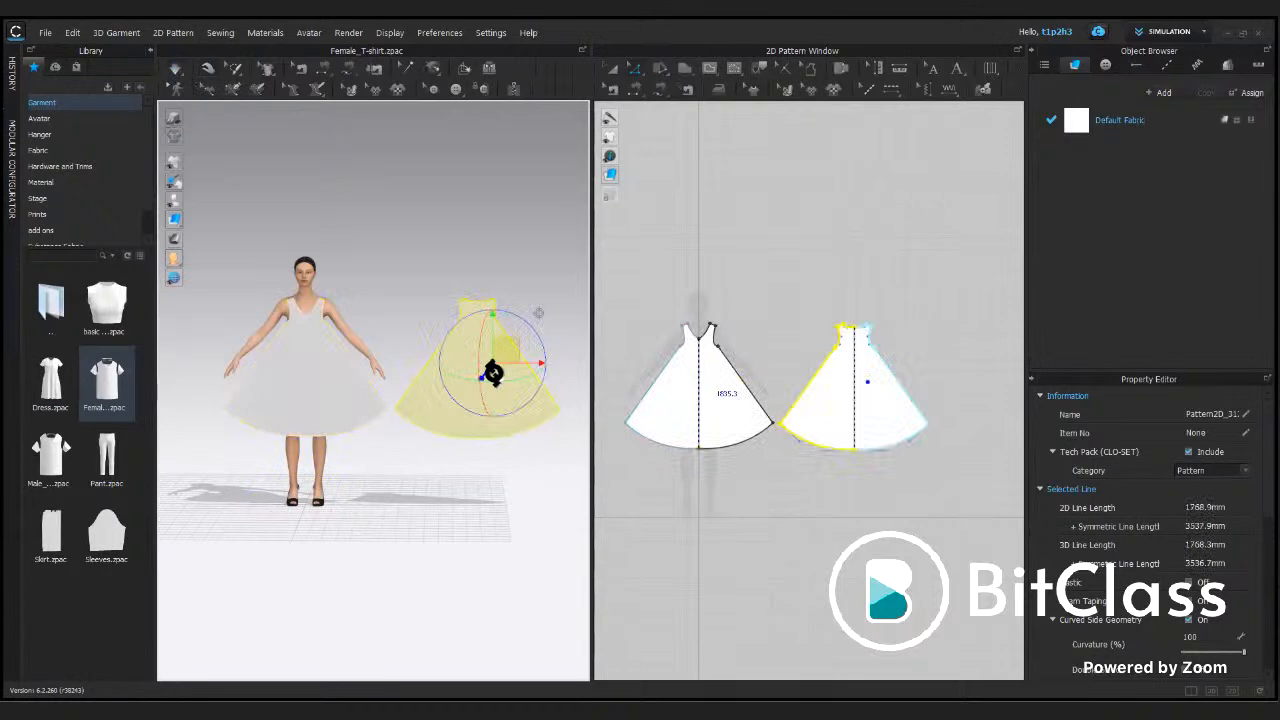
right_click(492, 370)
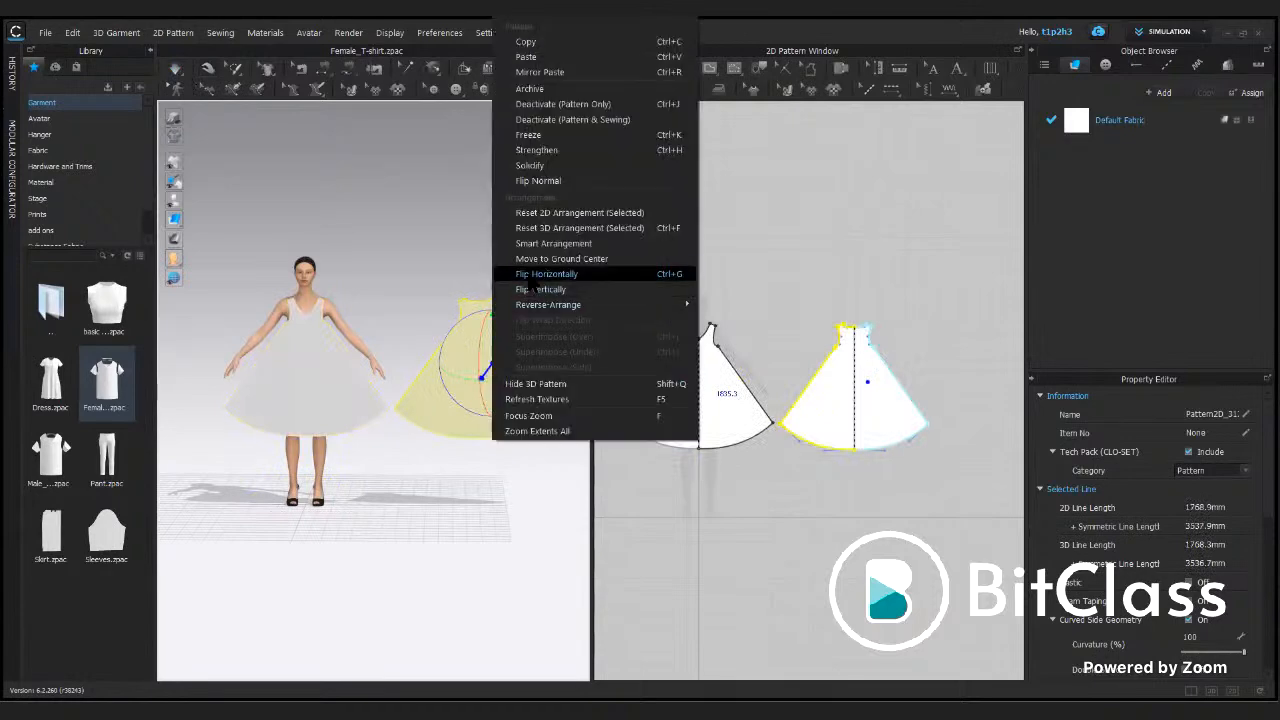
left_click(546, 273)
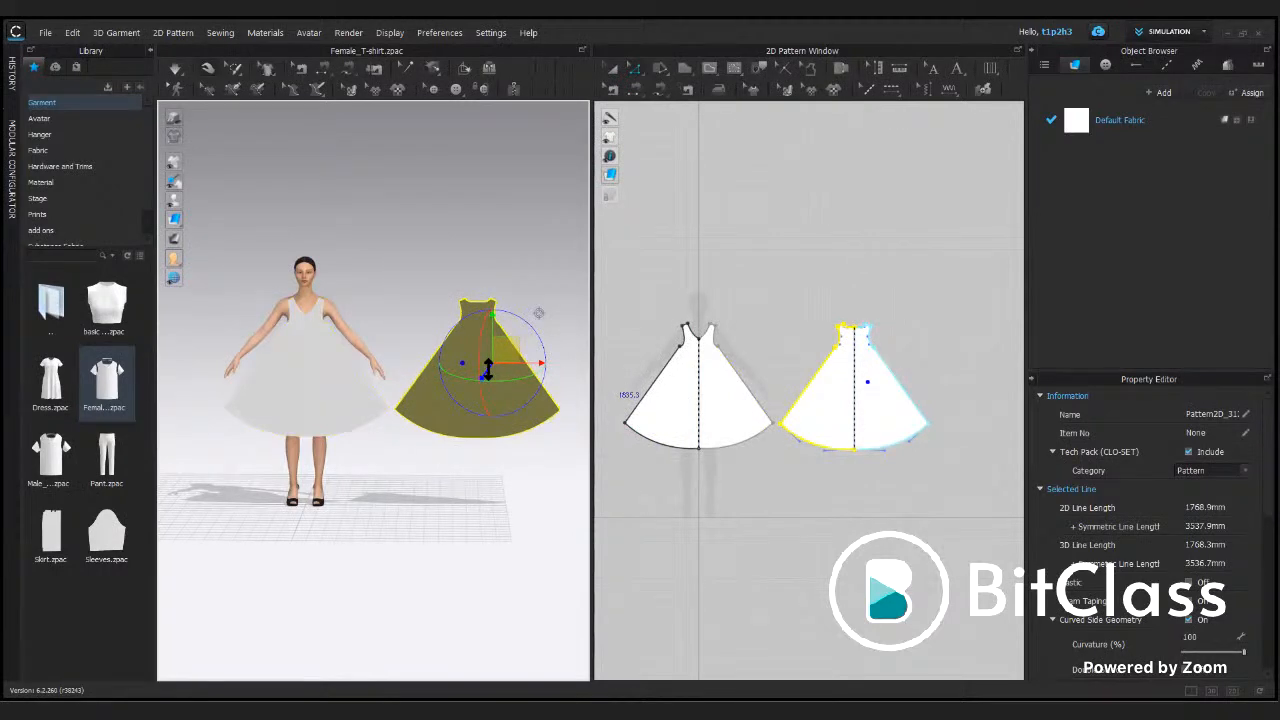
Step: Move the flipped back piece behind the avatar, close to the body and centred on the front piece
left_click_drag(514, 349, 352, 339)
right_click_drag(418, 327, 325, 330)
scroll(366, 341, "up", 3)
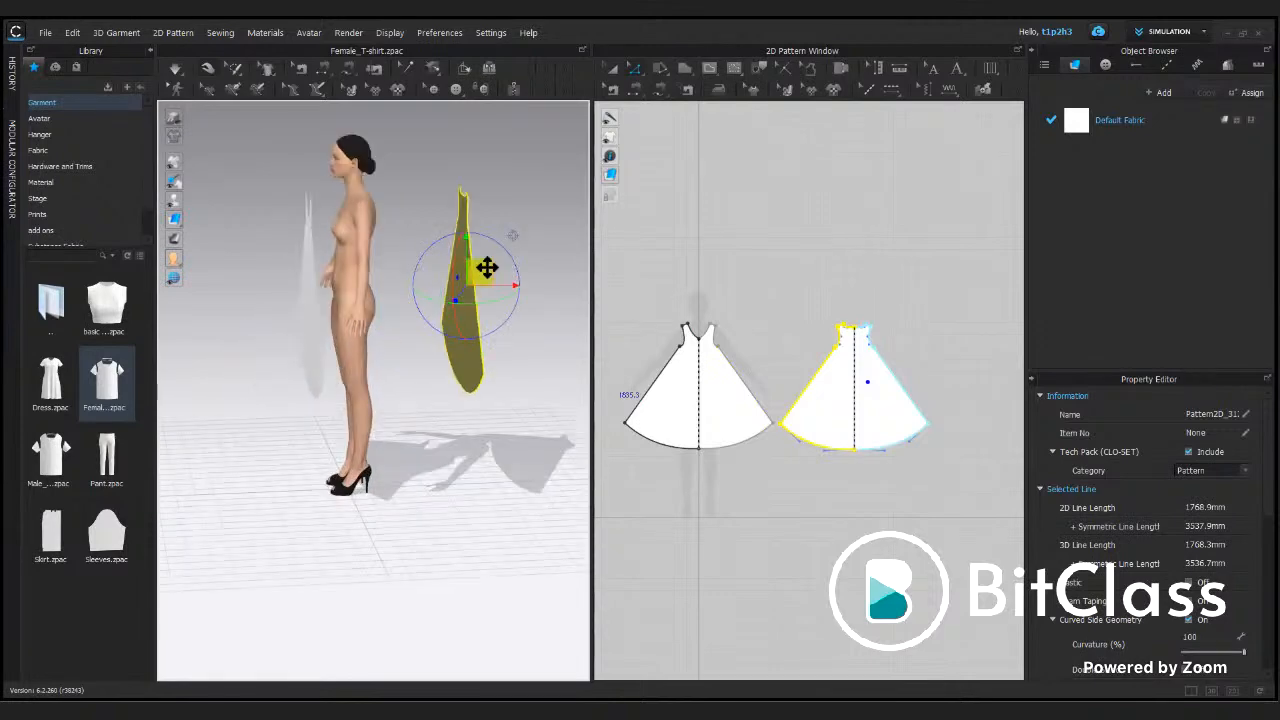
left_click_drag(487, 267, 403, 271)
scroll(542, 436, "up", 3)
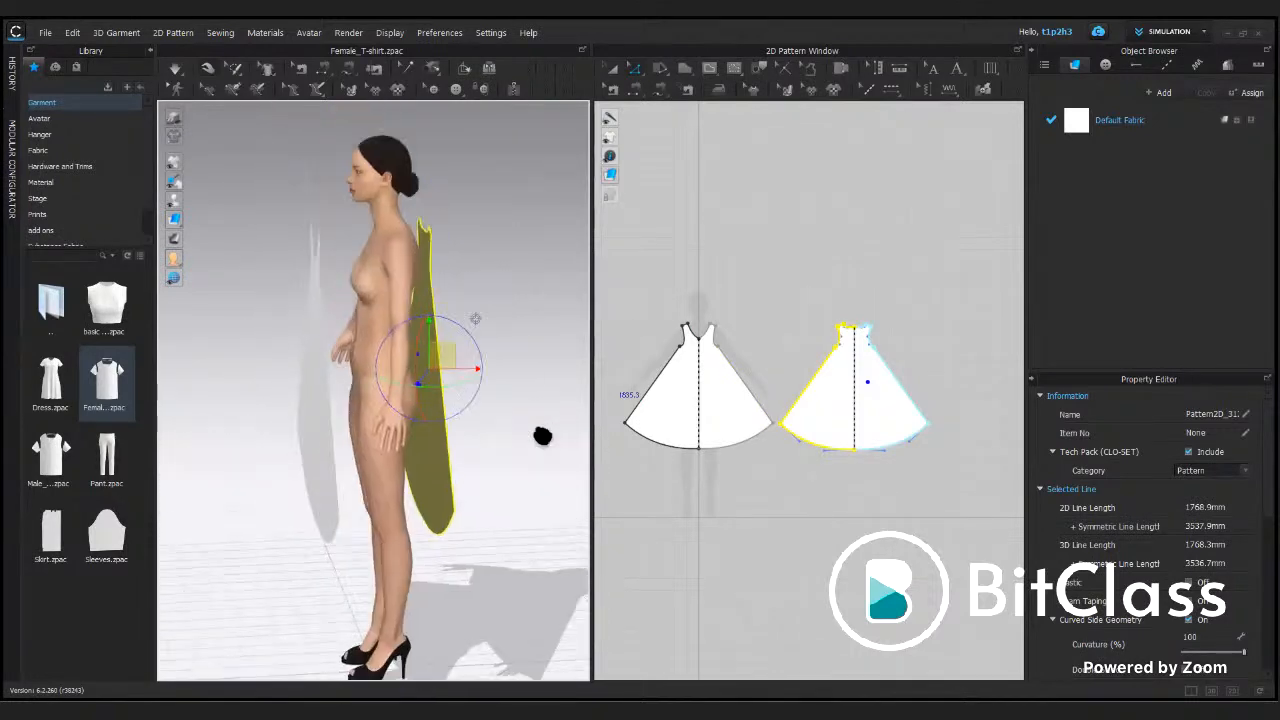
middle_click_drag(542, 436, 544, 448)
left_click_drag(444, 369, 438, 369)
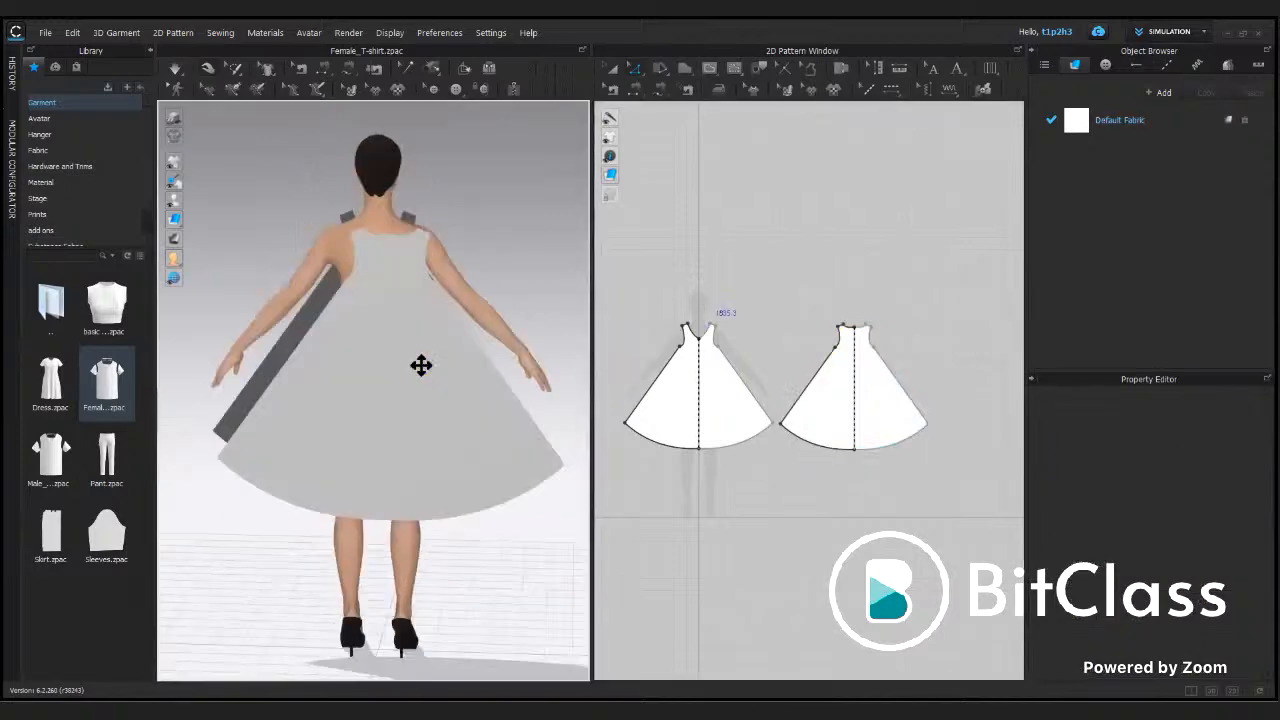
left_click(410, 360)
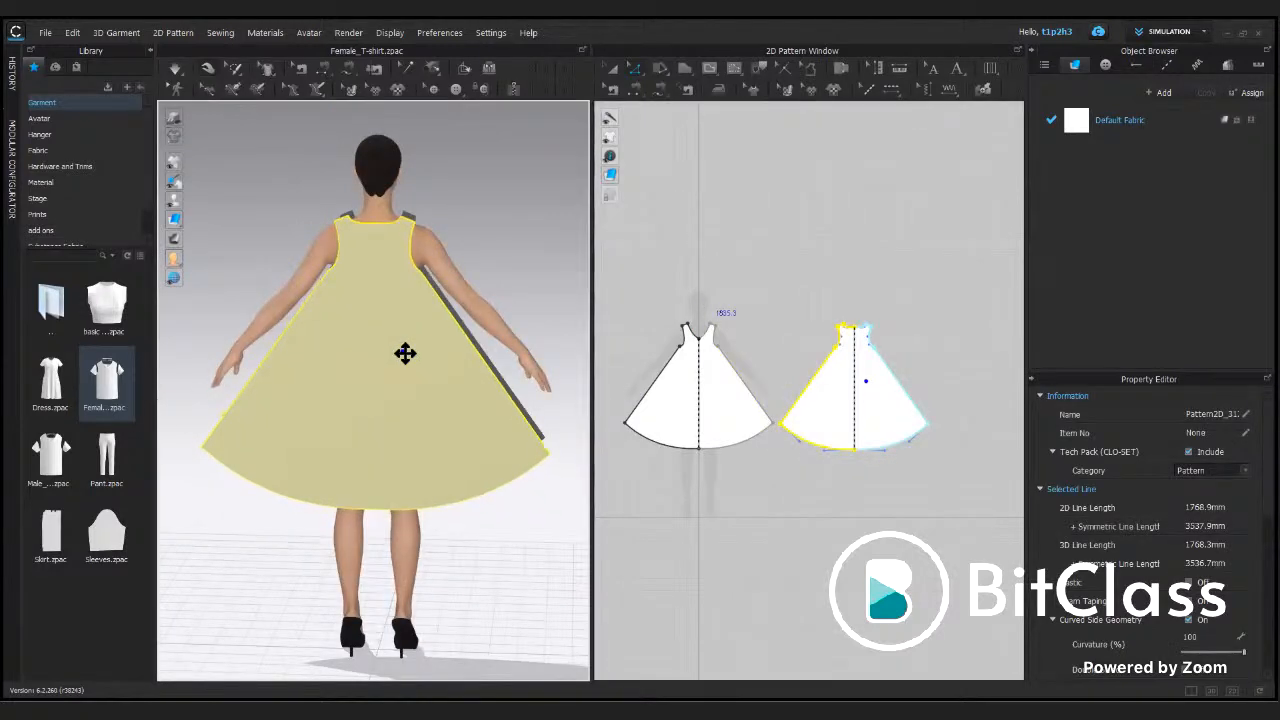
right_click_drag(405, 347, 626, 389)
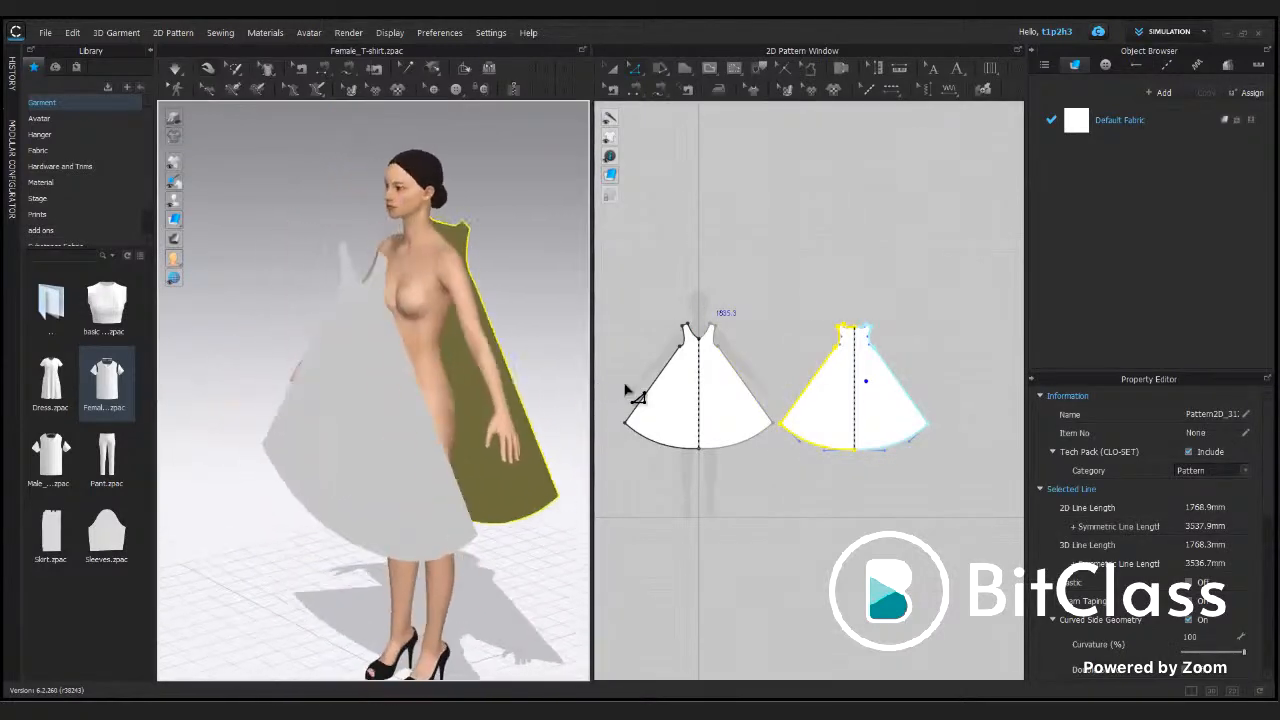
middle_click_drag(510, 463, 504, 477)
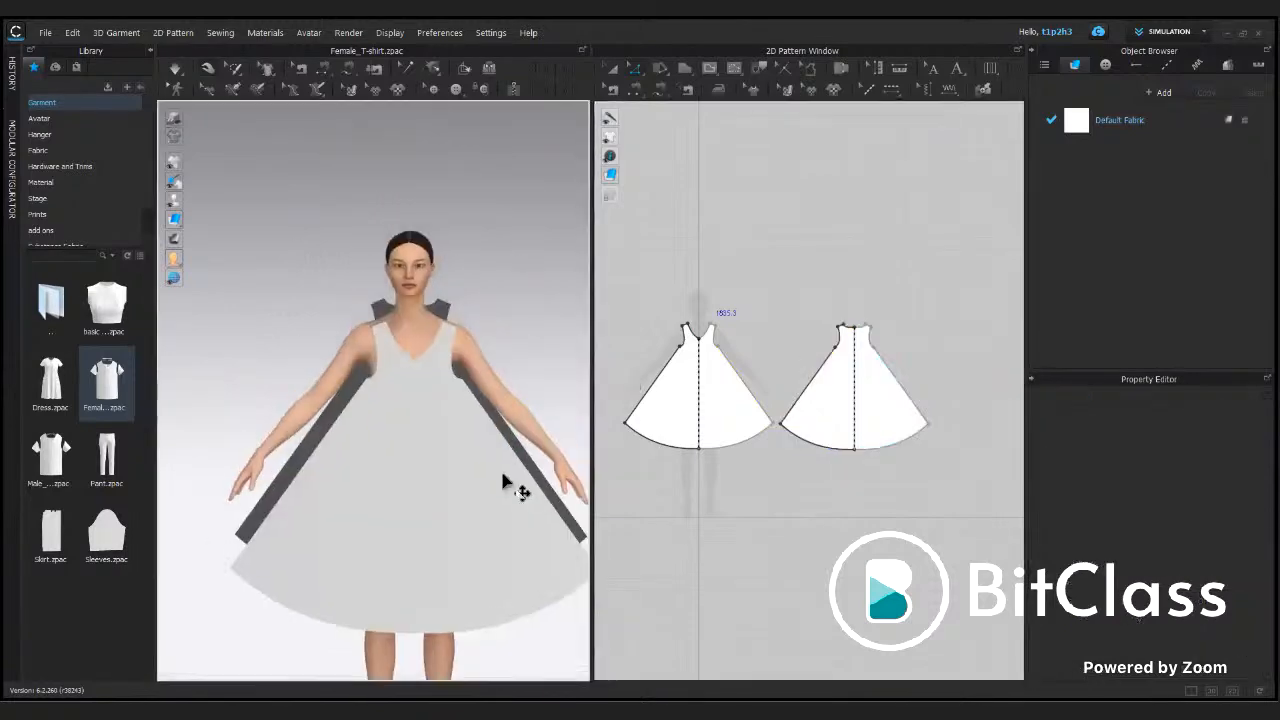
Step: Adjust the front piece's position close to the avatar's chest, aligned with the back piece at the shoulders
left_click(507, 458)
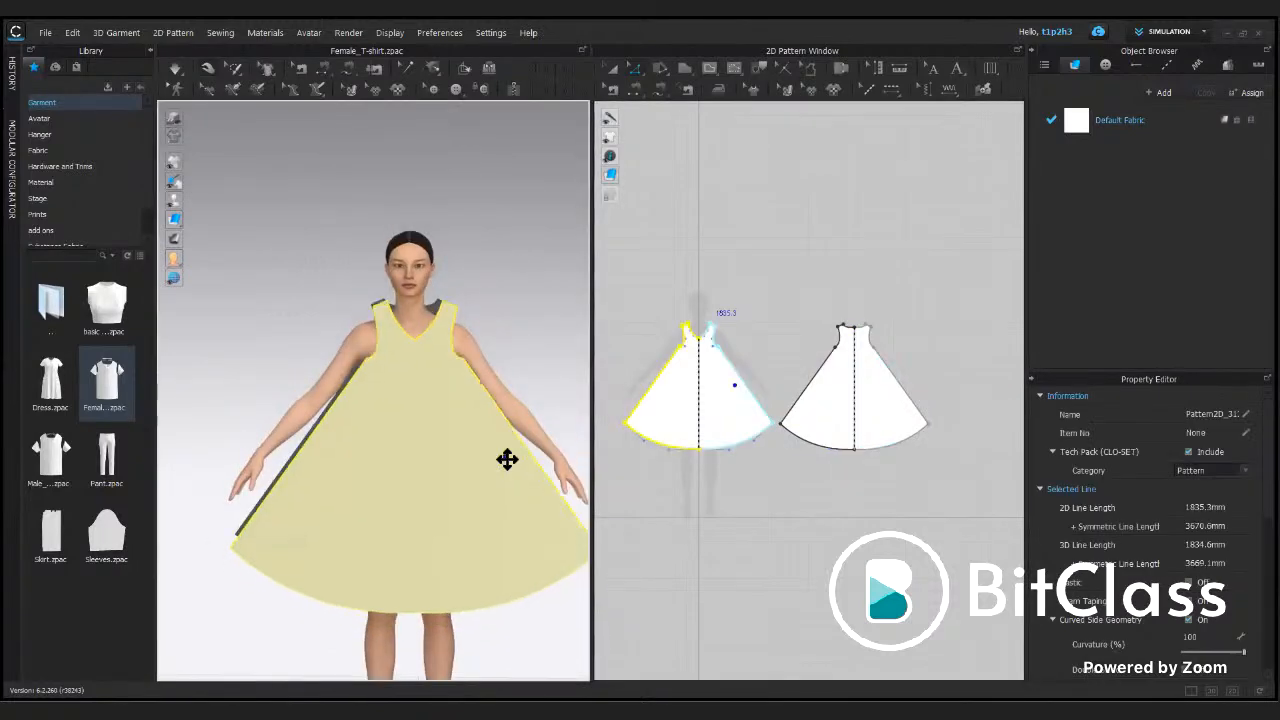
right_click_drag(501, 489, 353, 481)
left_click_drag(353, 481, 355, 481)
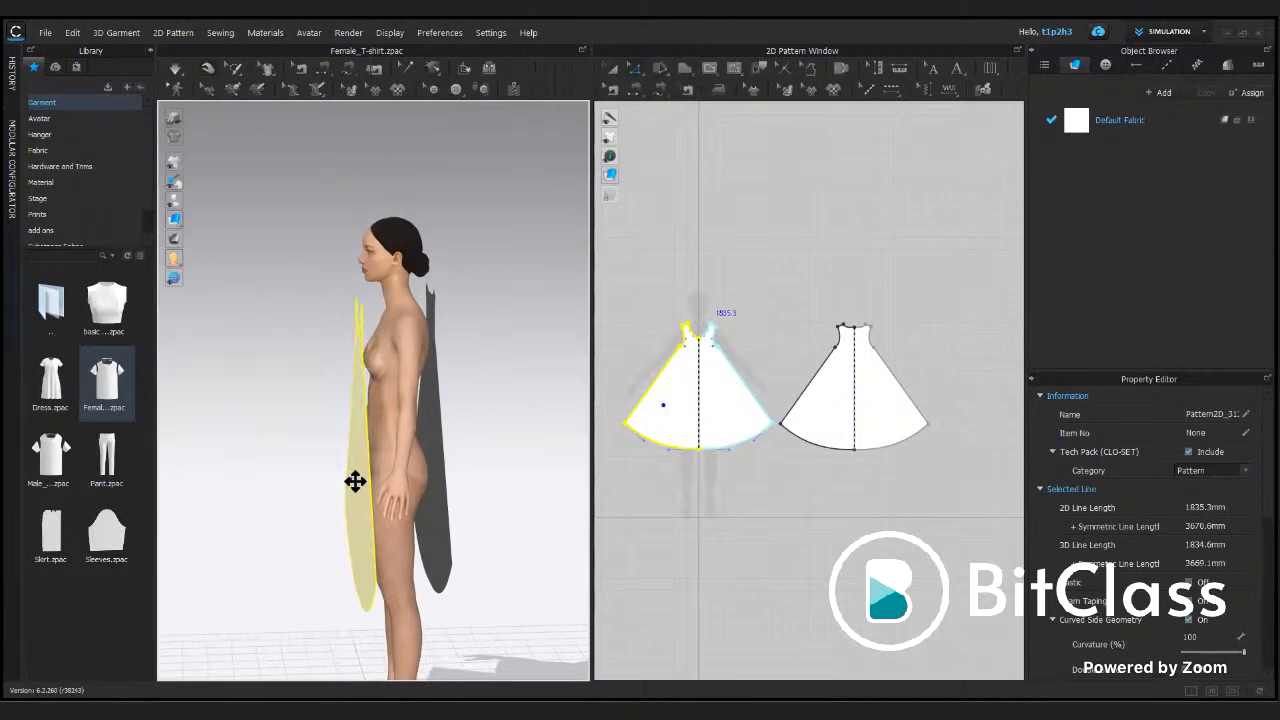
left_click(443, 440)
right_click_drag(443, 443, 509, 491)
left_click(487, 485)
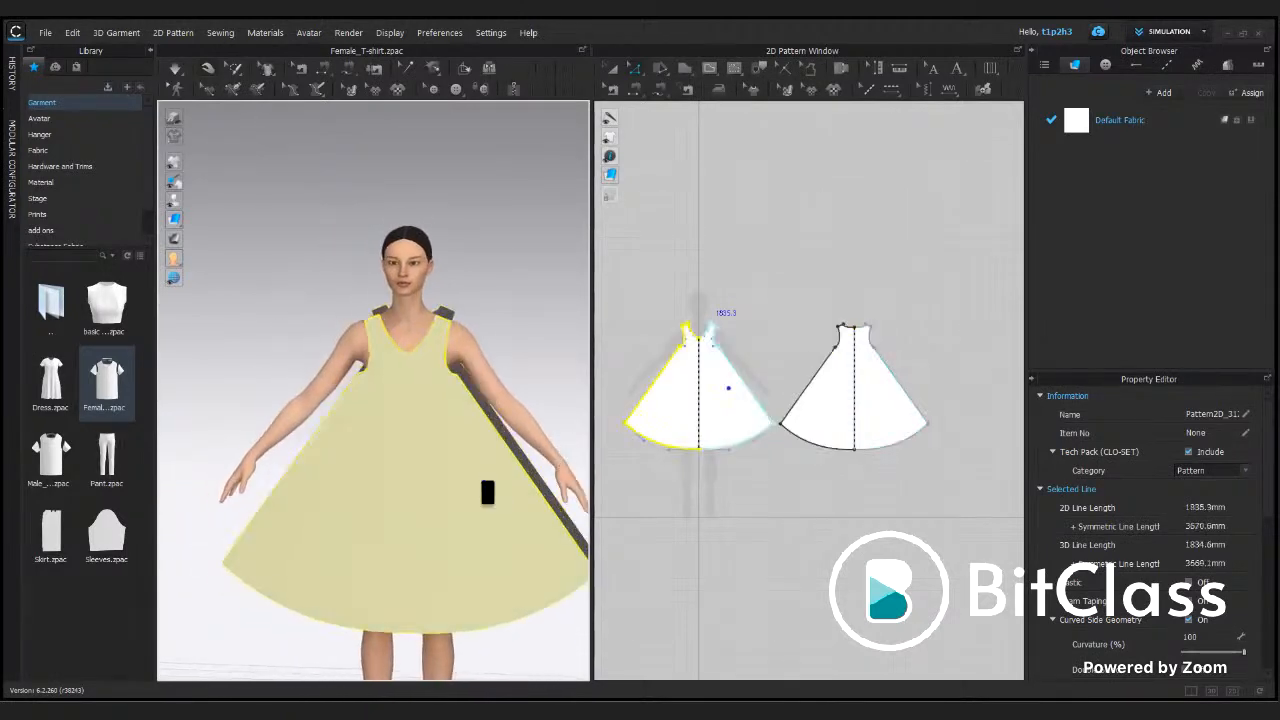
scroll(487, 492, "up", 2)
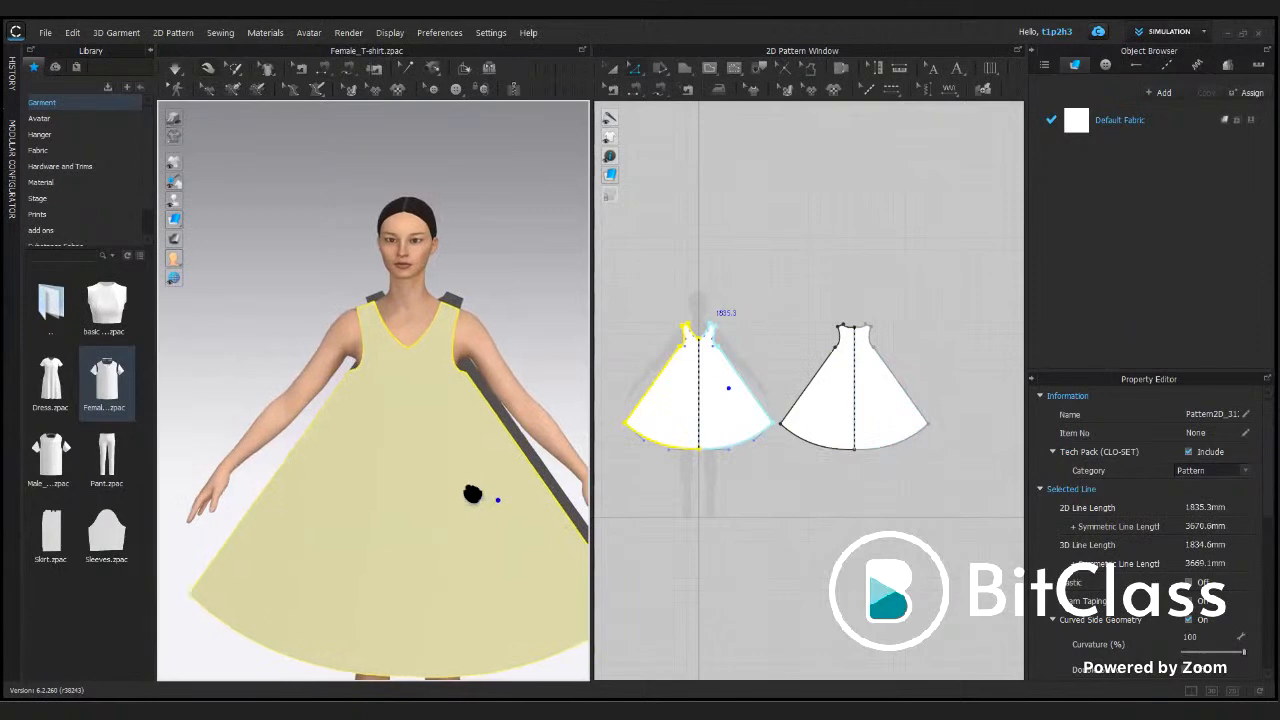
Step: Sew the front piece's side edges to the matching side edges of the back piece with segment sewing
left_click(323, 70)
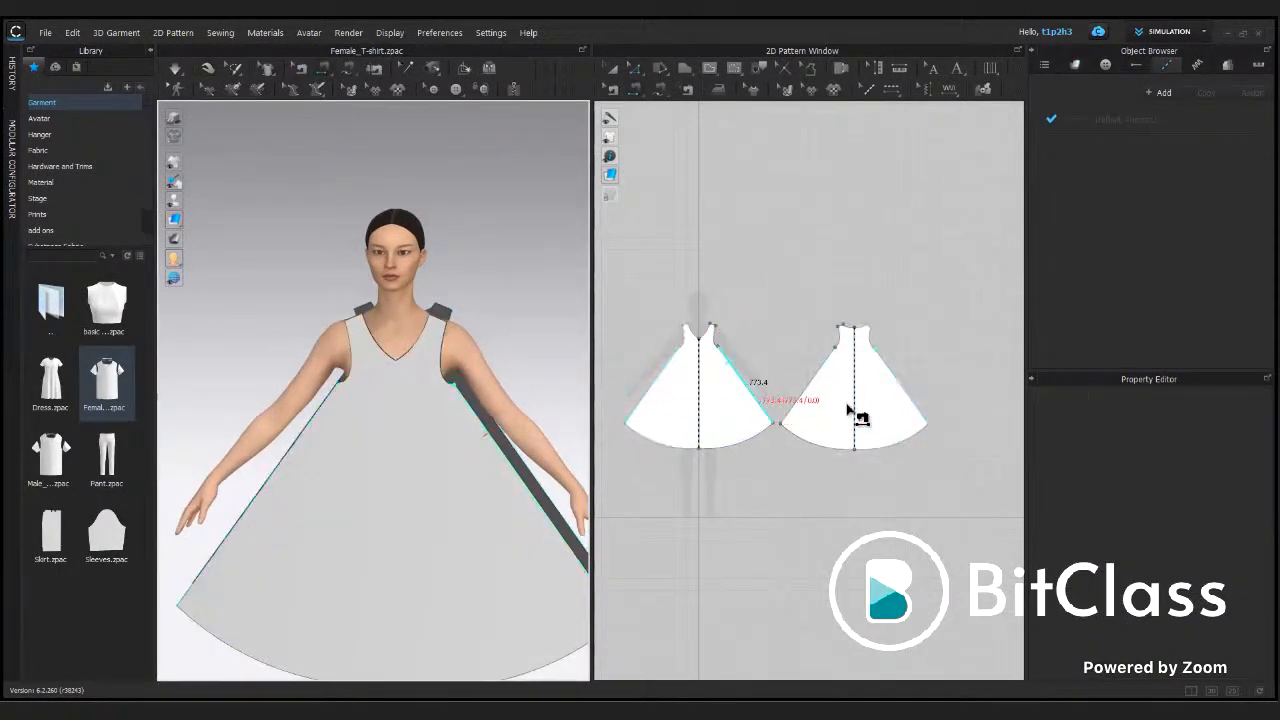
right_click_drag(771, 486, 863, 354)
scroll(478, 444, "down", 1)
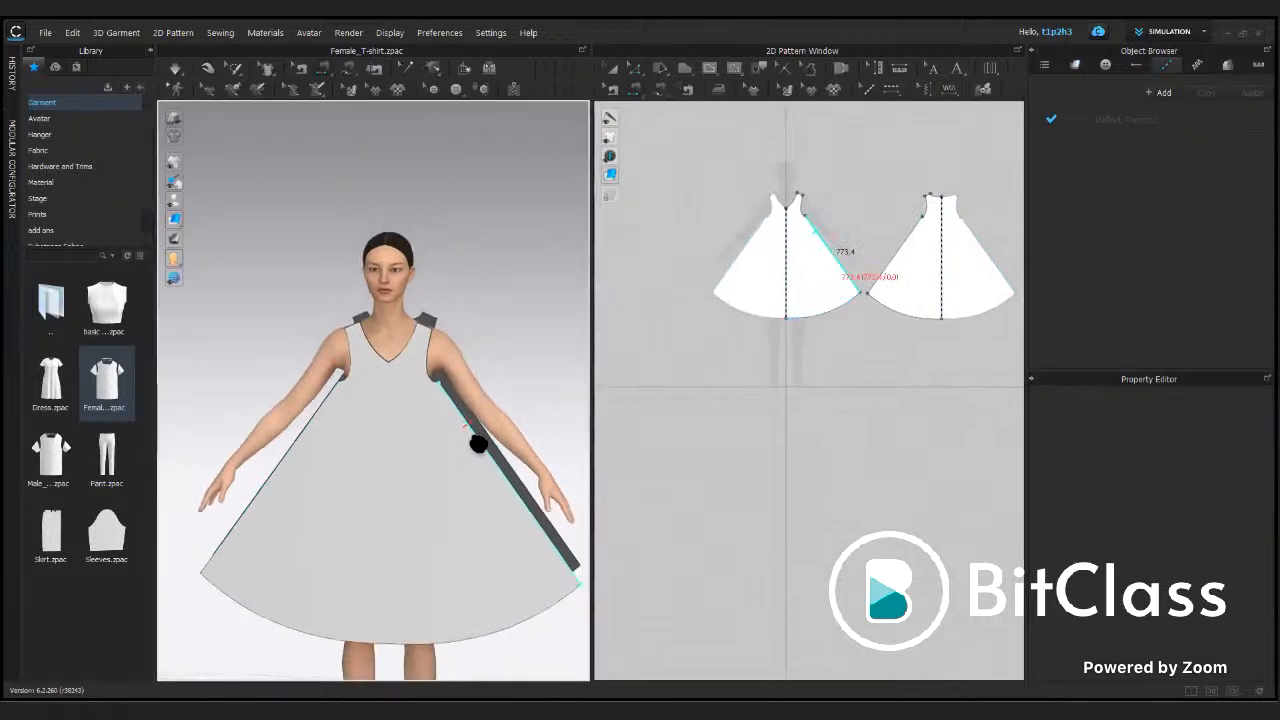
right_click_drag(478, 444, 431, 354)
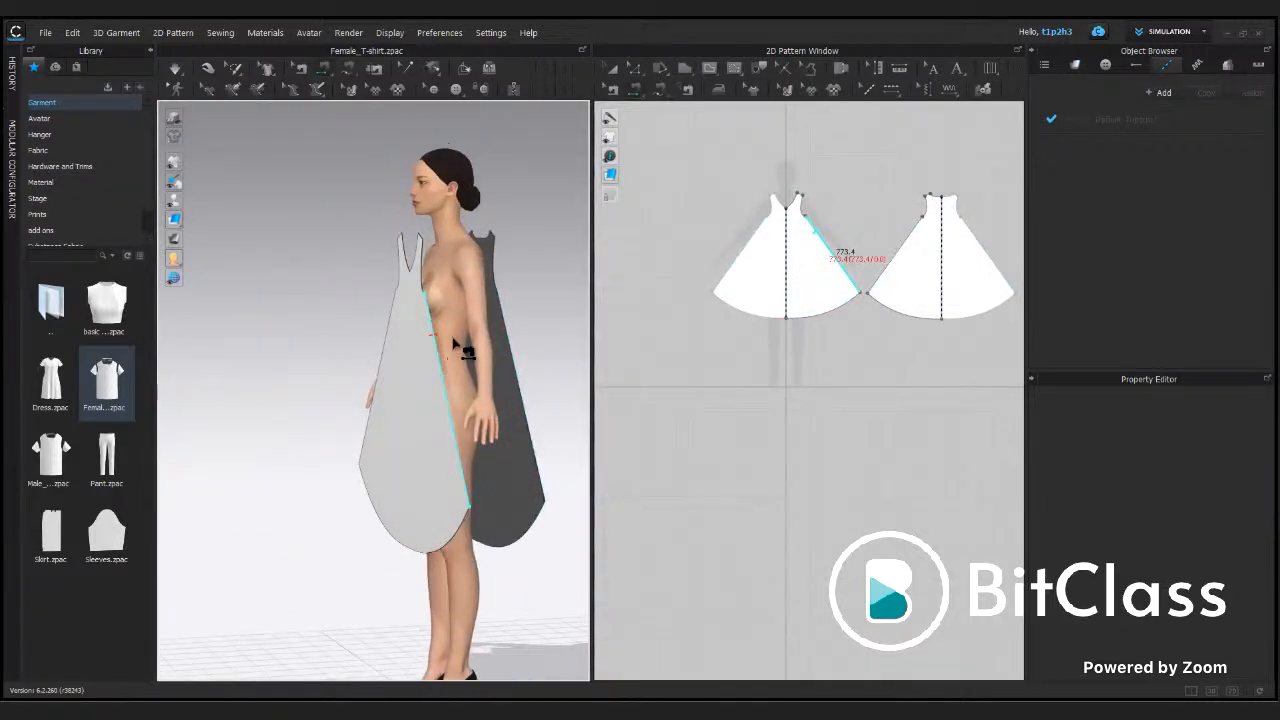
left_click(466, 342)
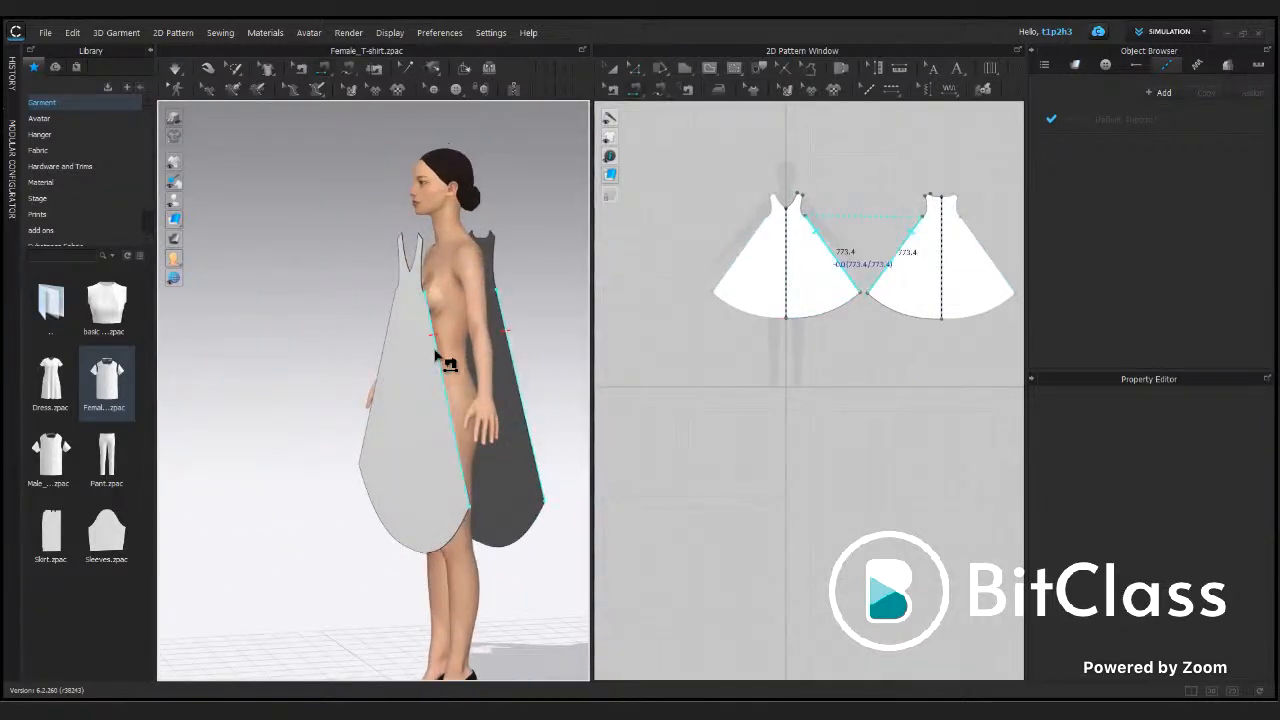
left_click(434, 354)
Step: Sew the front shoulder edges to the back shoulder edges on both sides
right_click_drag(386, 373, 440, 273)
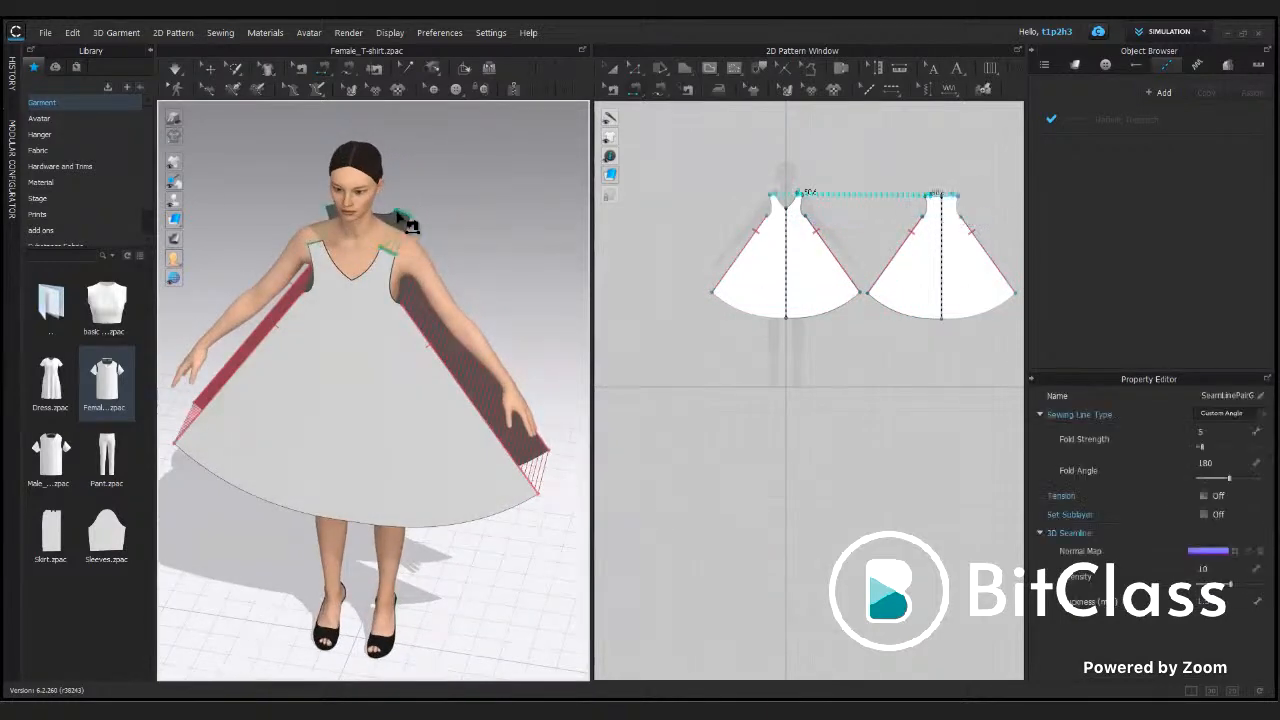
left_click(399, 214)
right_click_drag(562, 303, 567, 264)
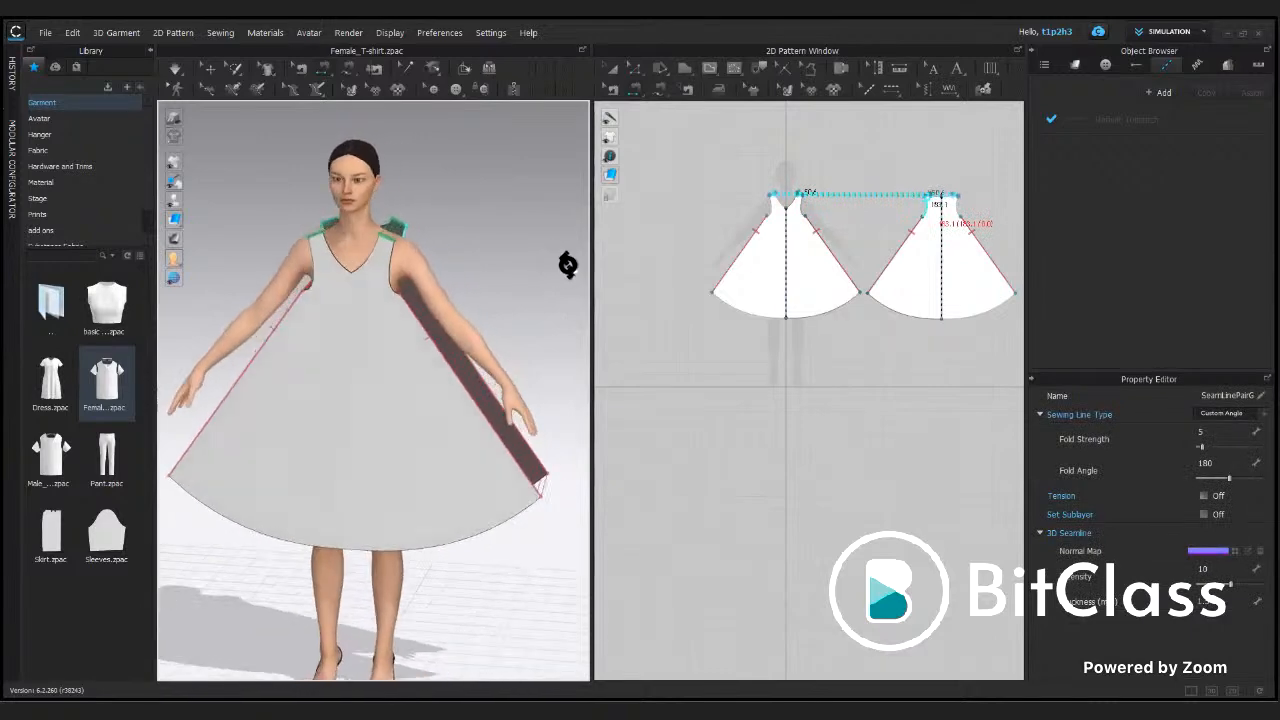
Step: Simulate the sewn front and back pieces so the dress drapes on the avatar
left_click(208, 71)
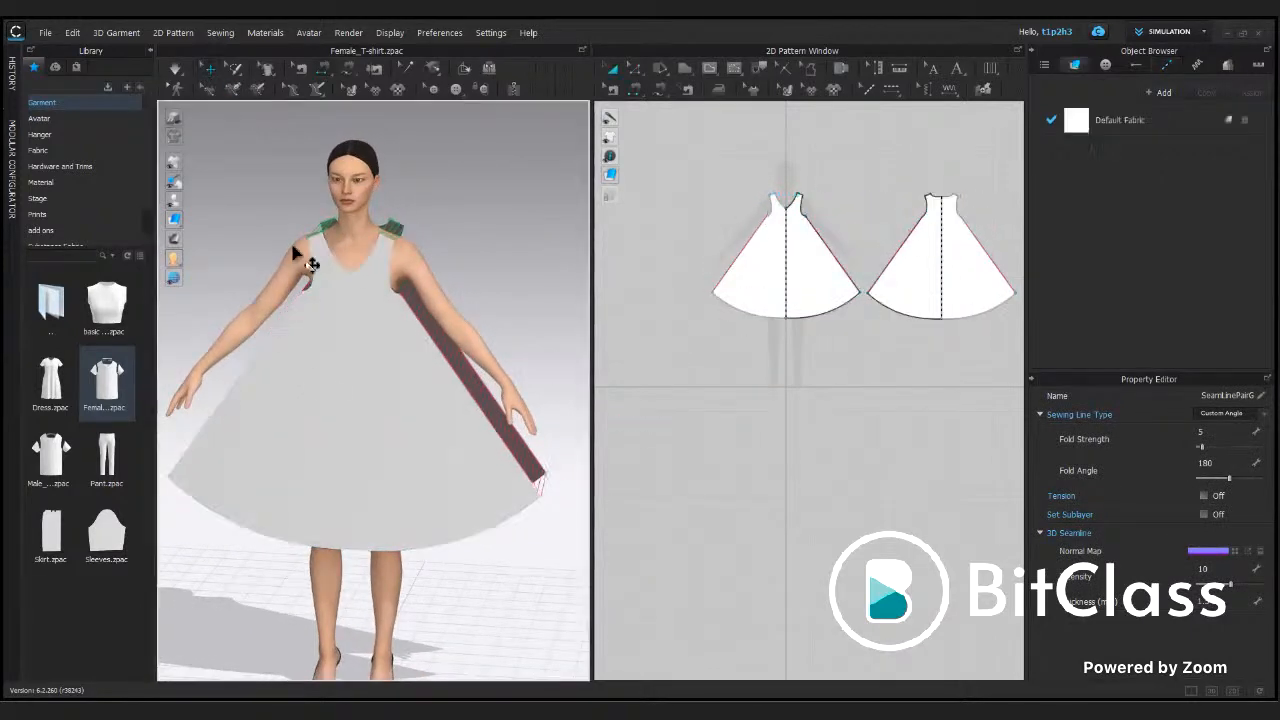
right_click_drag(342, 430, 369, 431)
left_click(318, 230)
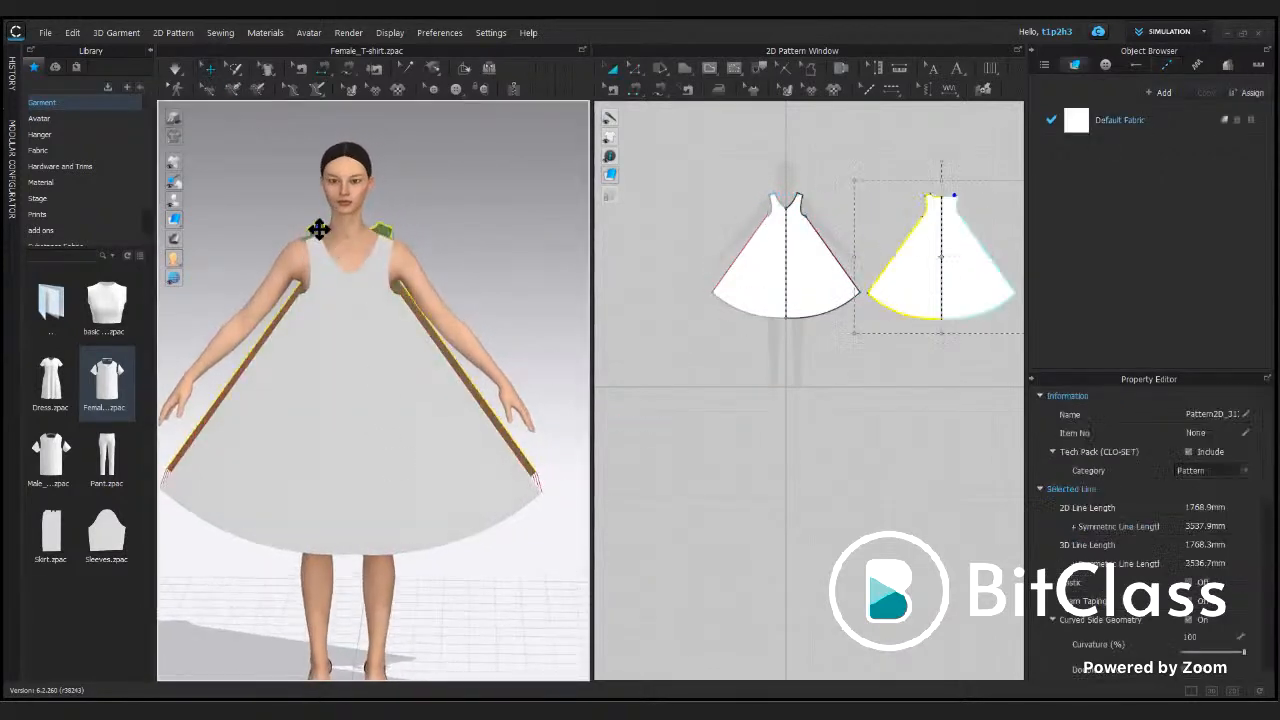
left_click(176, 70)
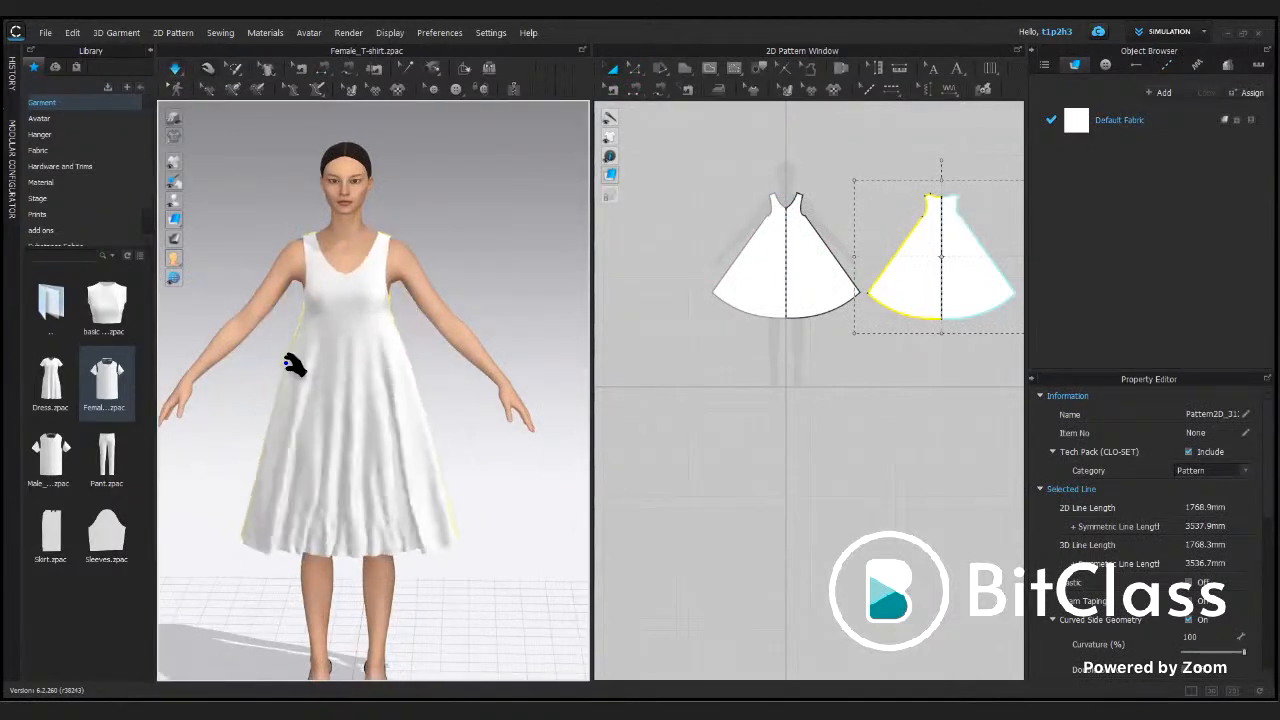
left_click(503, 566)
scroll(503, 566, "down", 3)
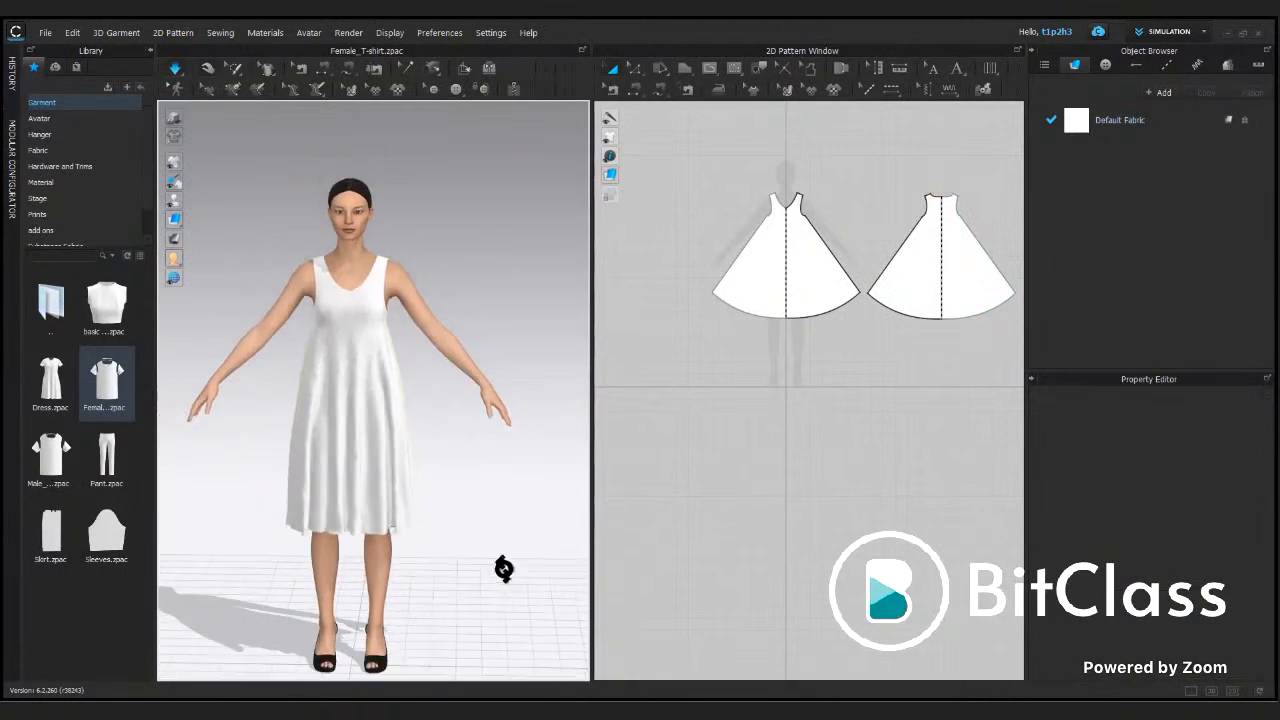
mouse_move(514, 537)
right_mouse_down()
mouse_move(523, 531)
mouse_move(503, 520)
right_mouse_up()
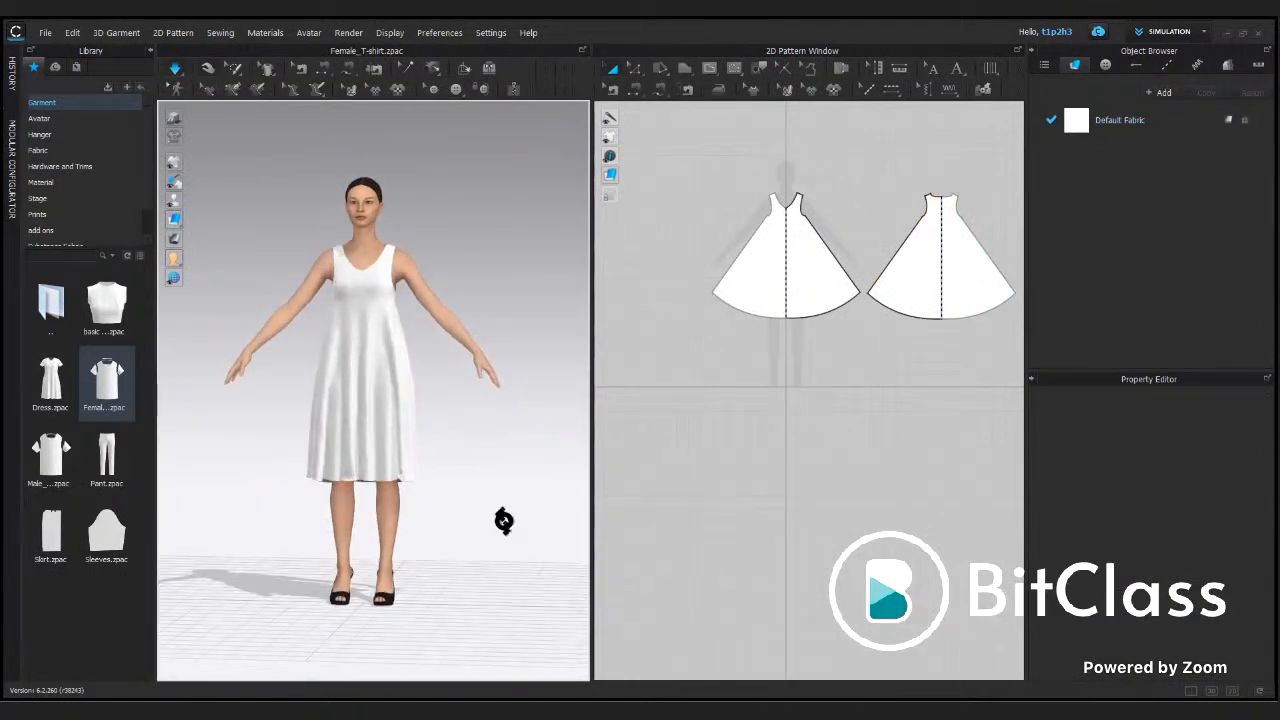
Step: Pull the back and front pieces outward near the hem during simulation to spread the dress's folds
left_click(434, 470)
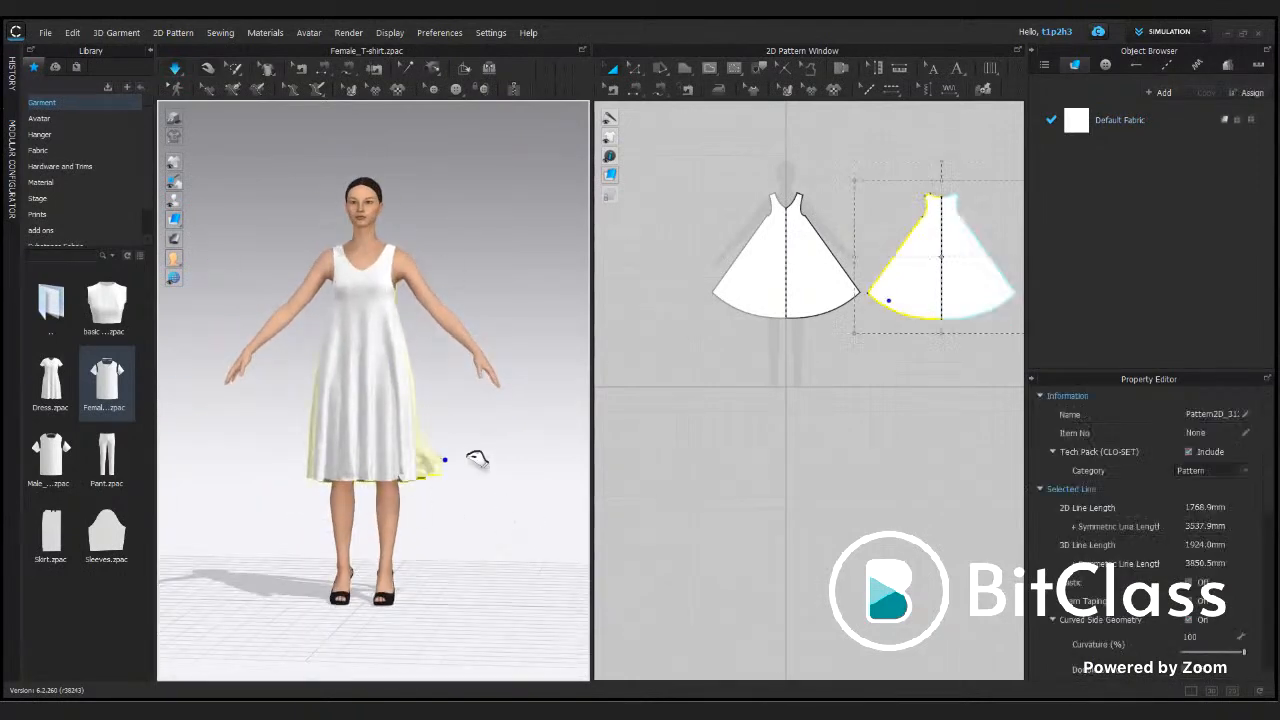
left_click_drag(484, 452, 508, 434)
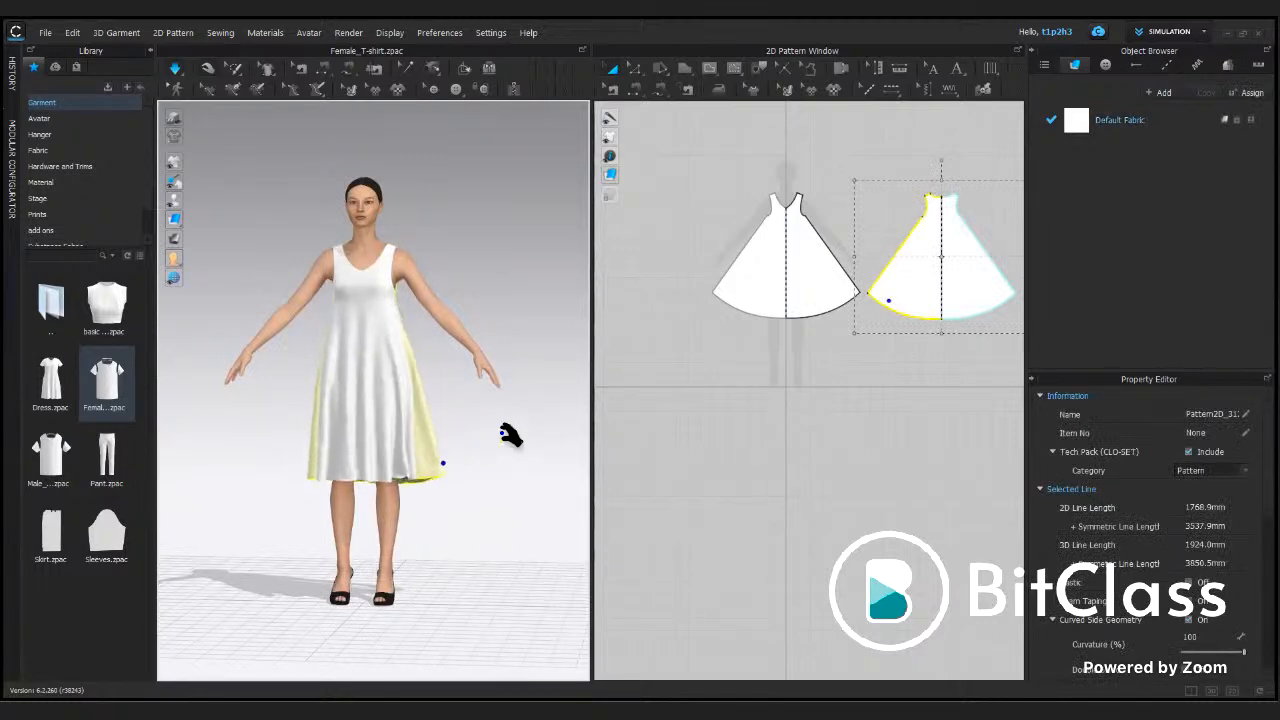
left_click(425, 478)
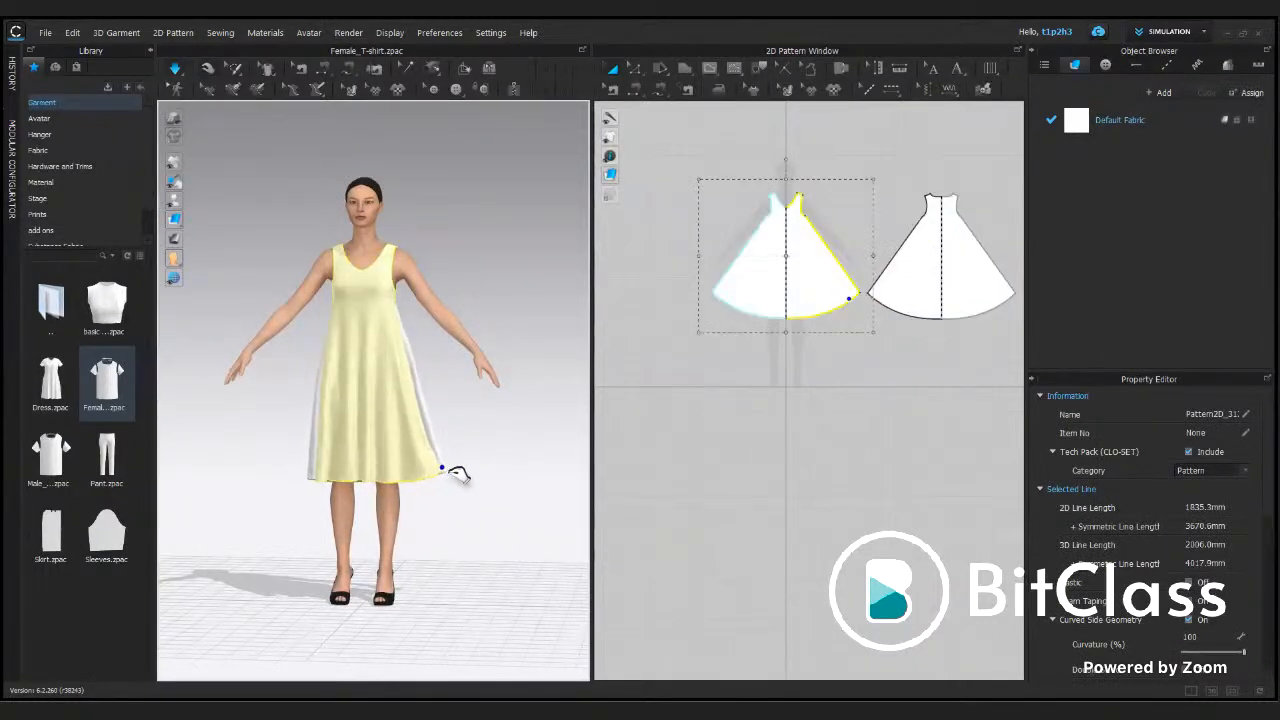
left_click(480, 458)
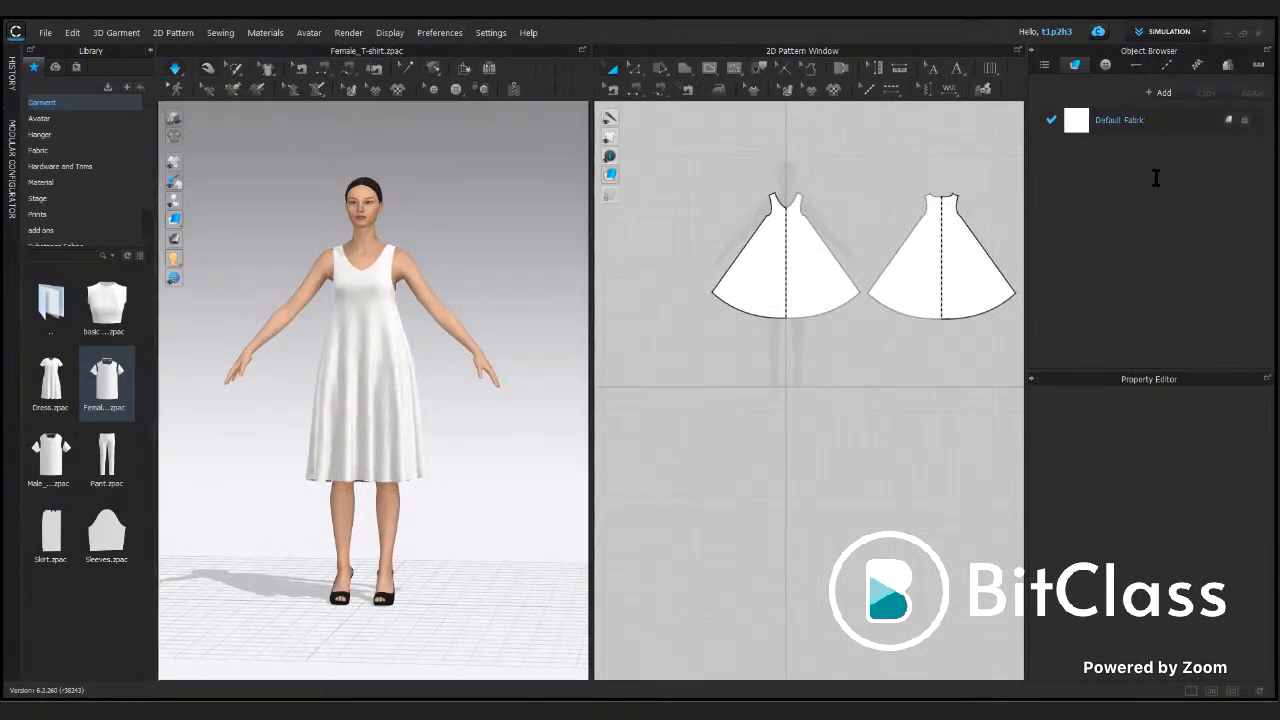
Step: Set the Default Fabric's colour to blue 203DCF
left_click(1150, 120)
scroll(1130, 503, "down", 3)
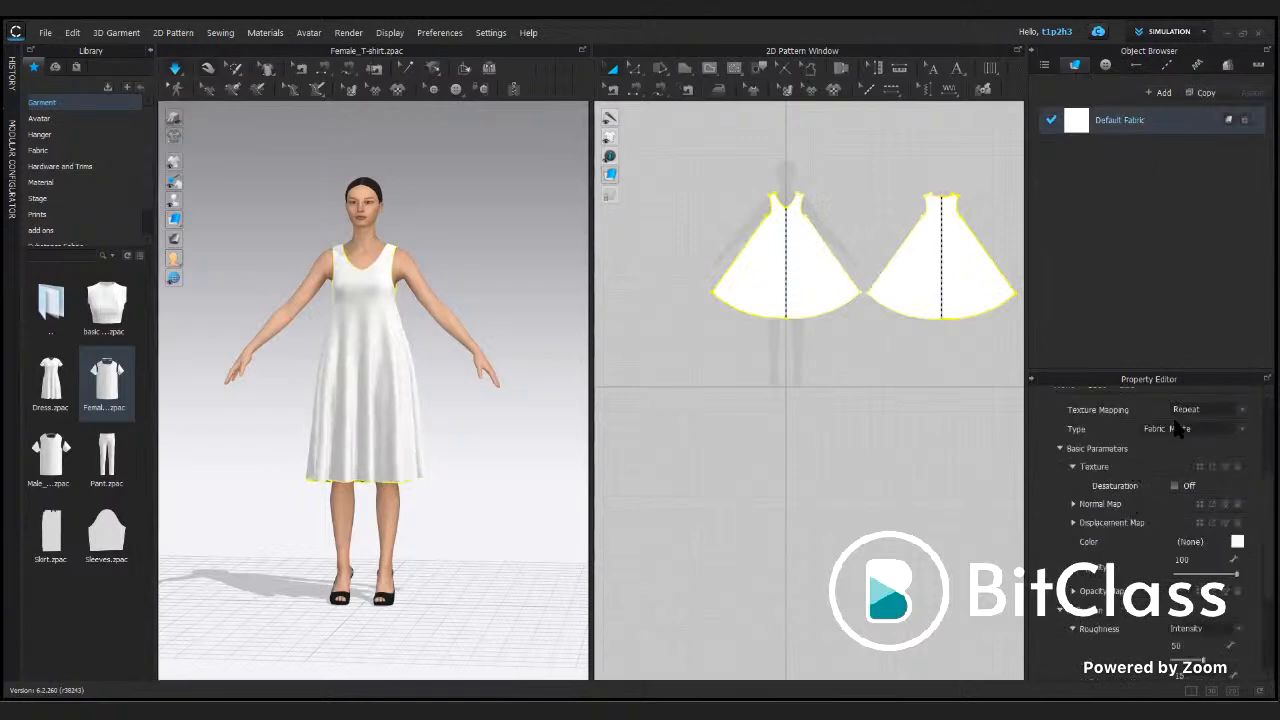
scroll(1195, 580, "down", 1)
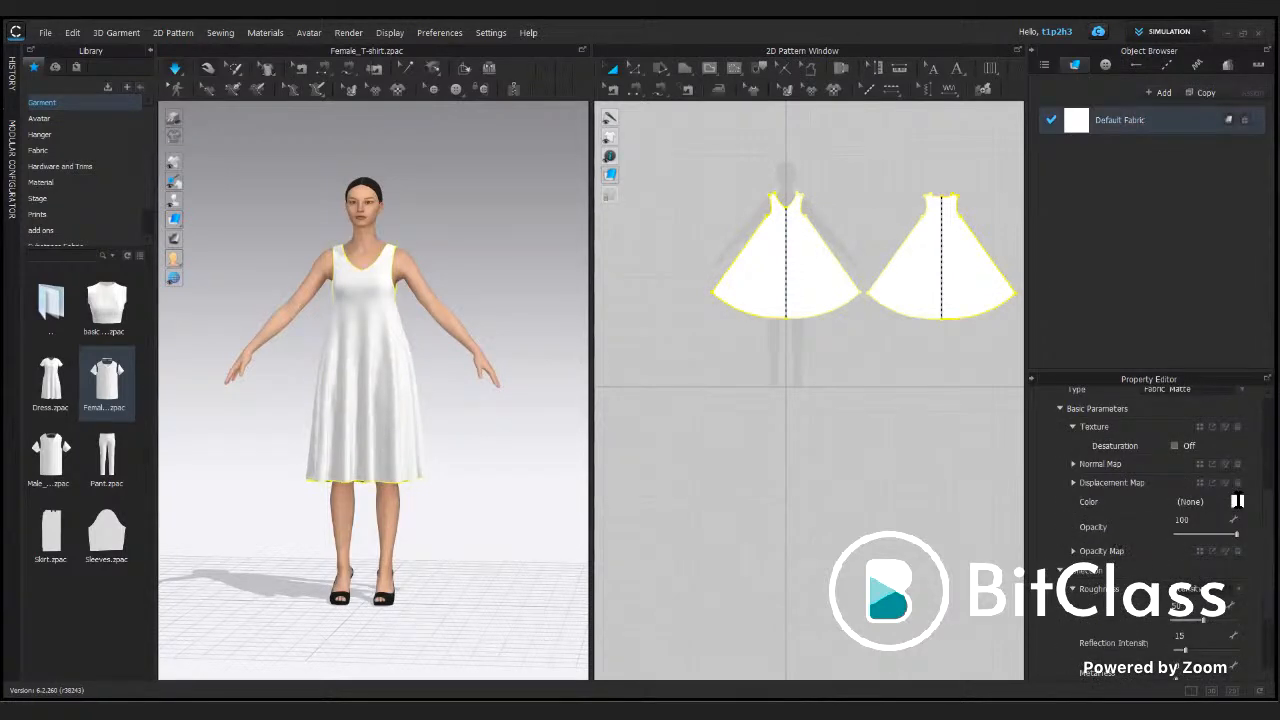
left_click(1237, 502)
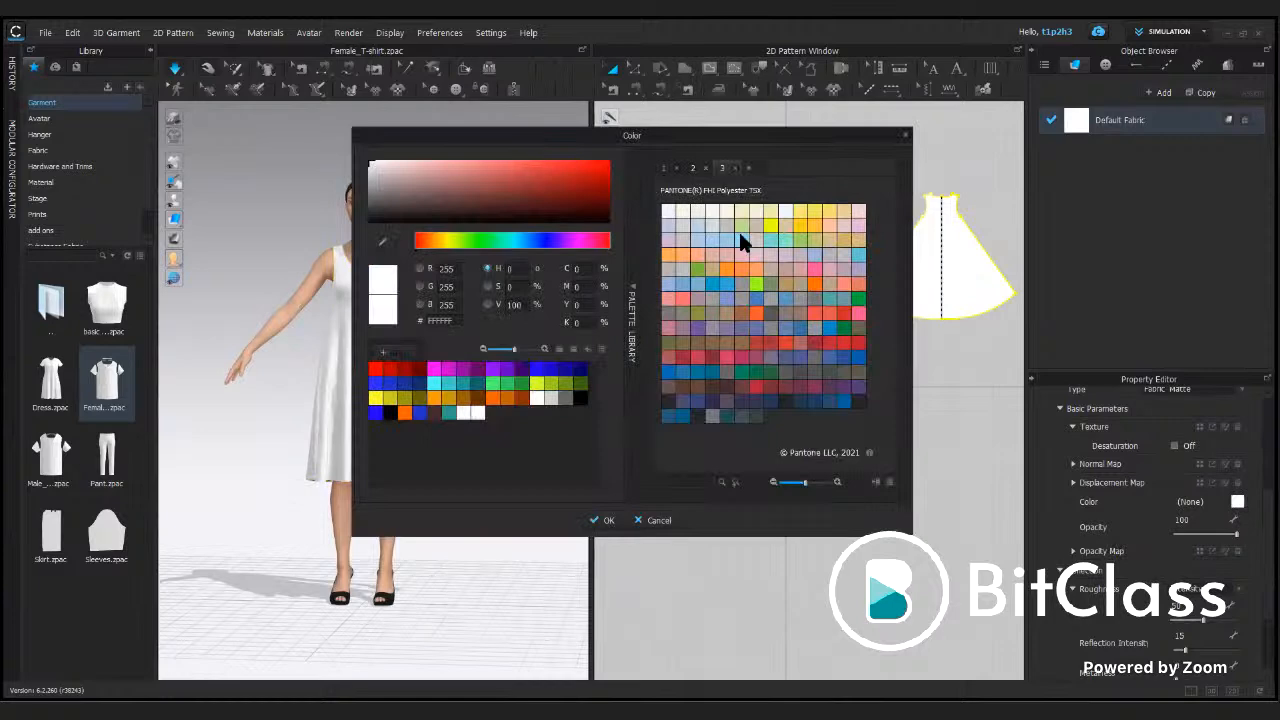
left_click_drag(640, 135, 872, 167)
left_click(804, 203)
left_click_drag(660, 272, 772, 279)
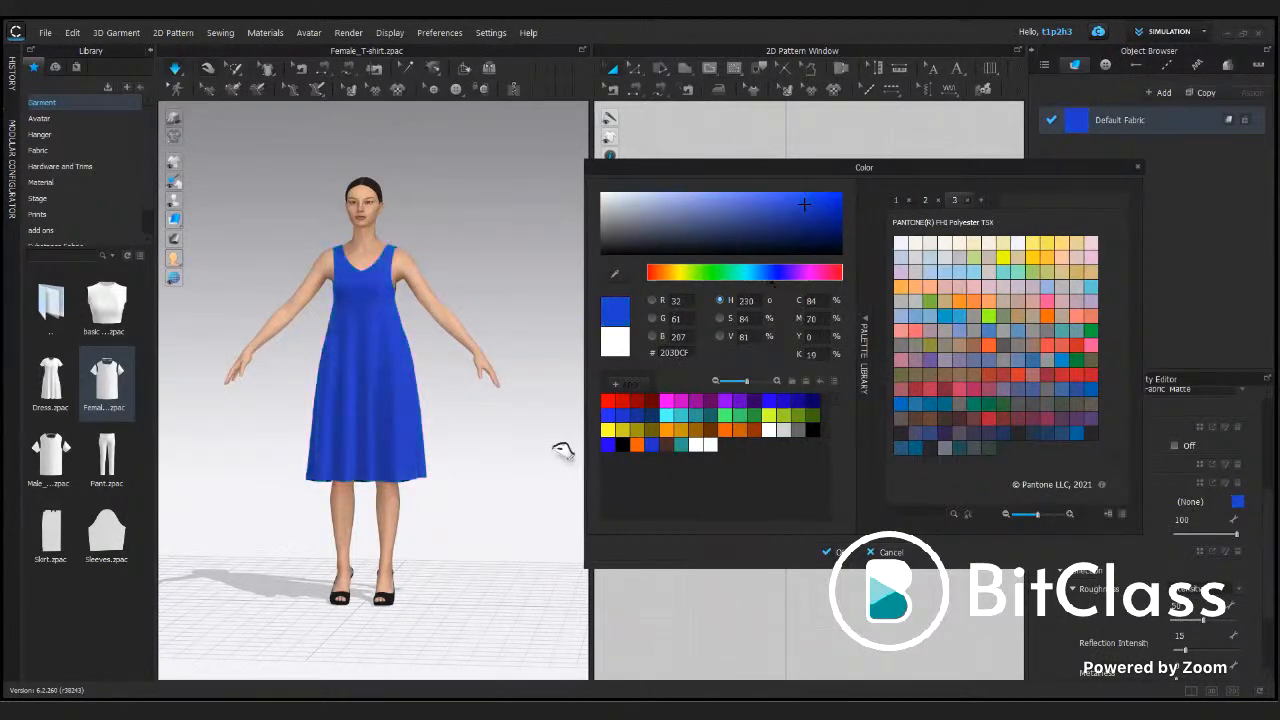
key("Return")
mouse_move(531, 457)
right_mouse_down()
mouse_move(269, 429)
mouse_move(544, 449)
right_mouse_up()
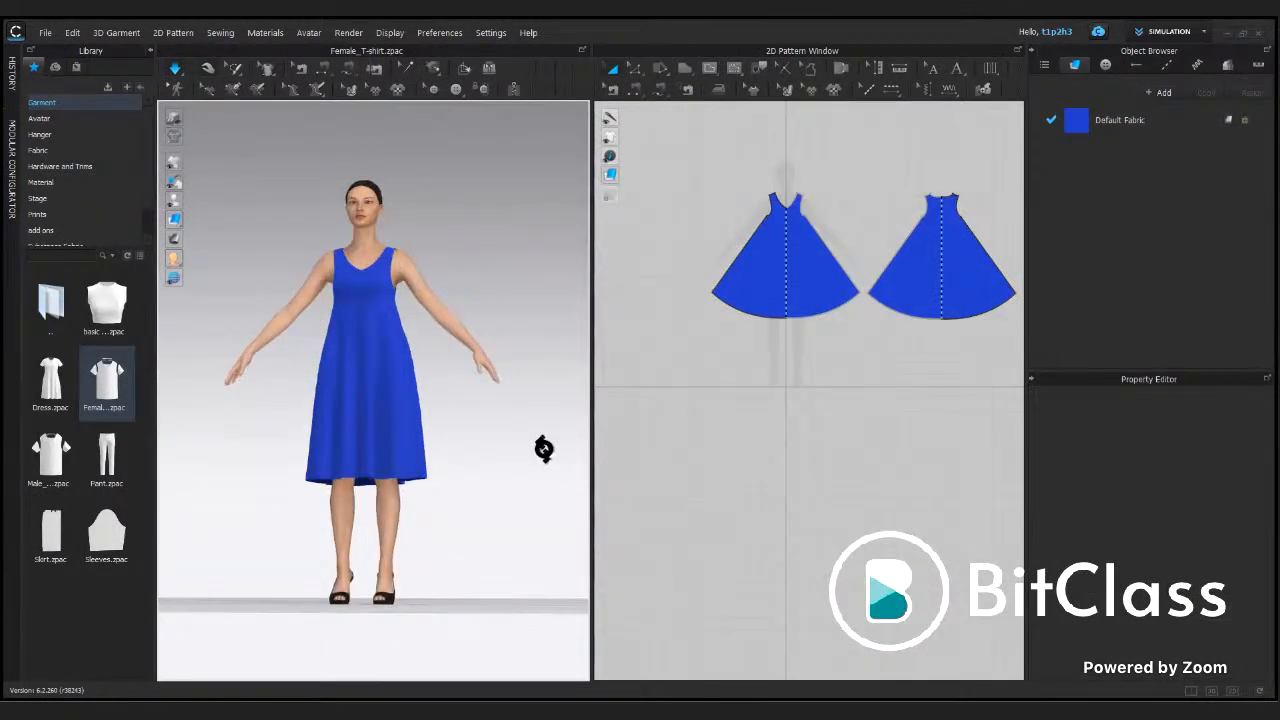
Step: Apply the pose FV2_05.pos from the Avatar library to the avatar wearing the dress
left_click(45, 117)
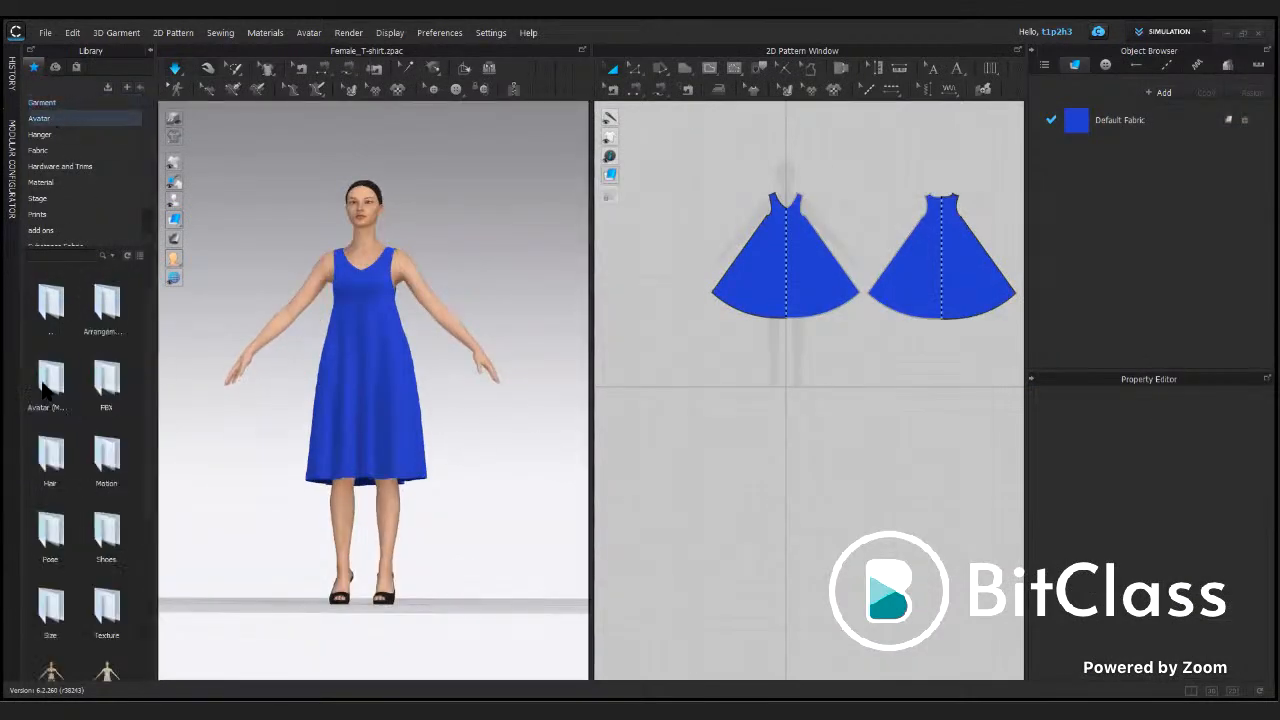
double_click(52, 532)
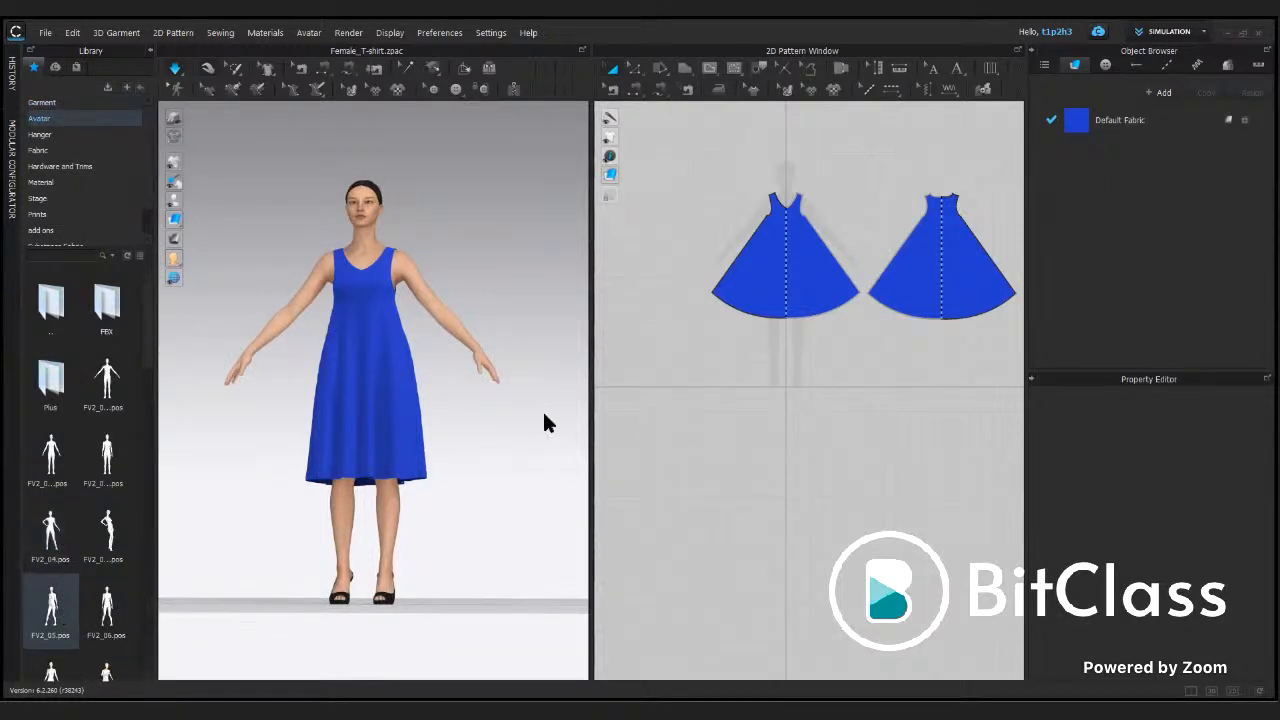
left_click(645, 408)
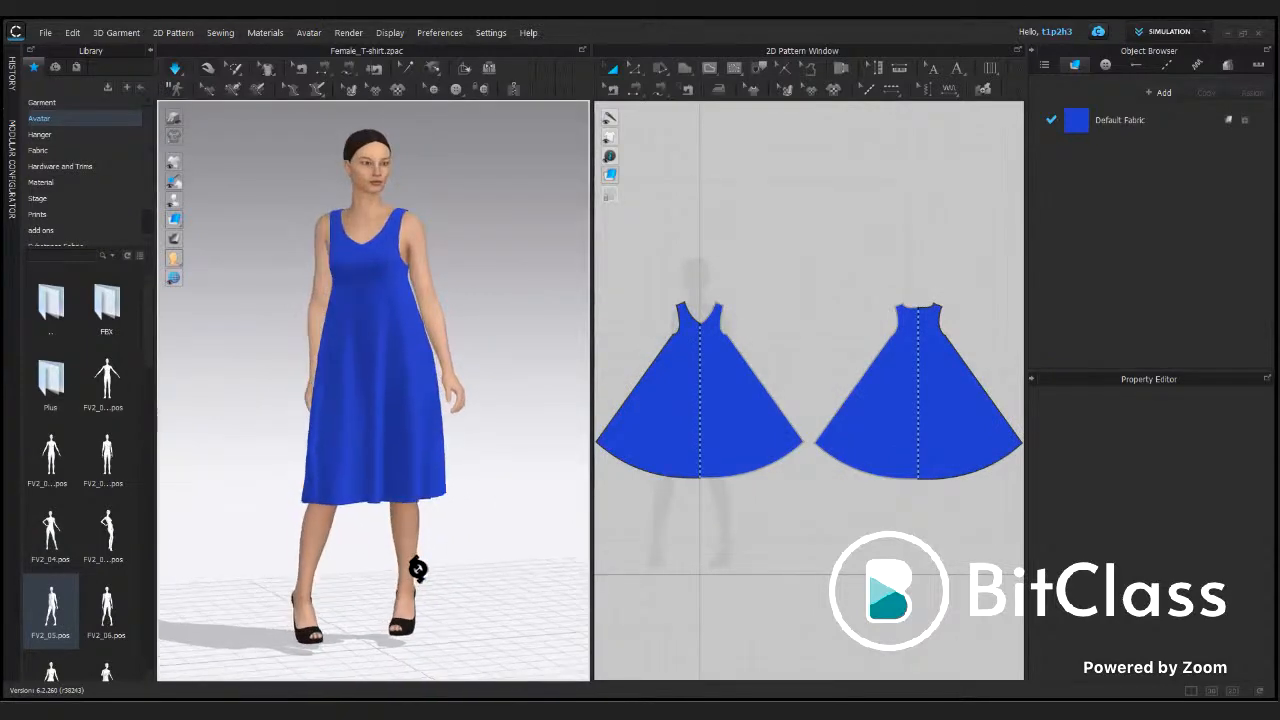
Step: Give the avatar the short dark bob hairstyle with a fringe from the avatar hair library
double_click(50, 318)
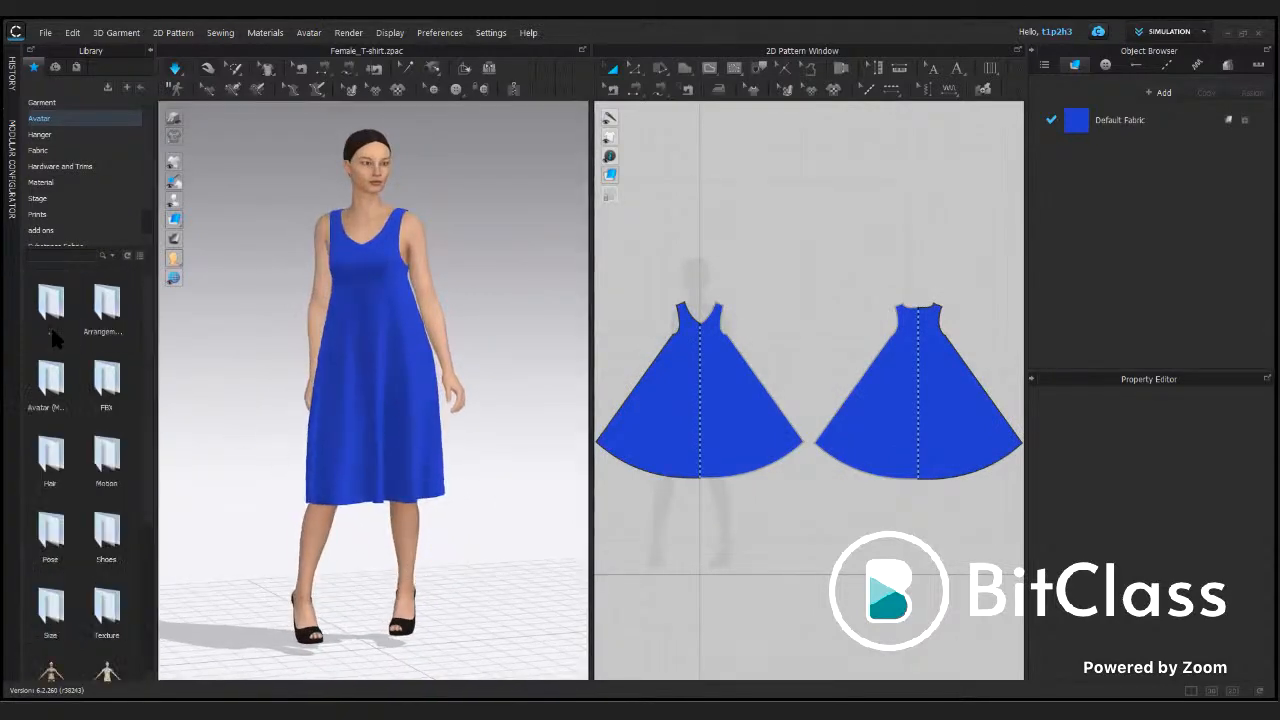
double_click(60, 470)
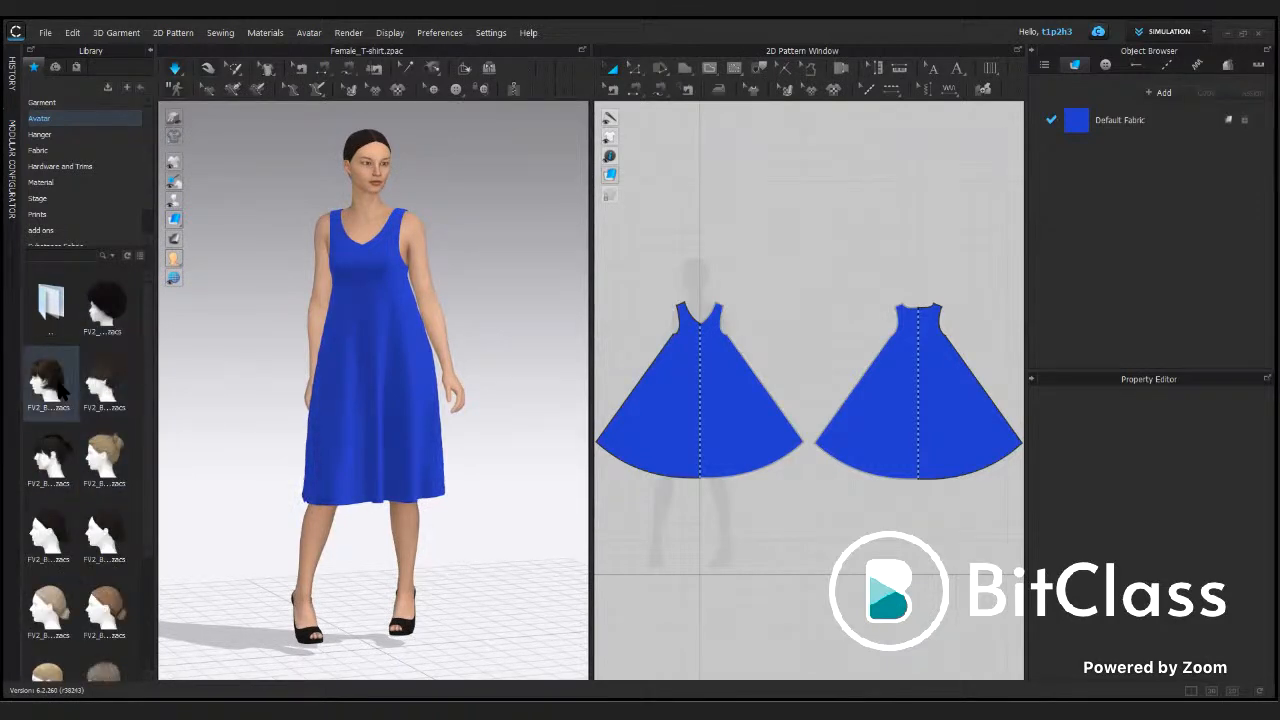
left_click_drag(77, 382, 203, 387)
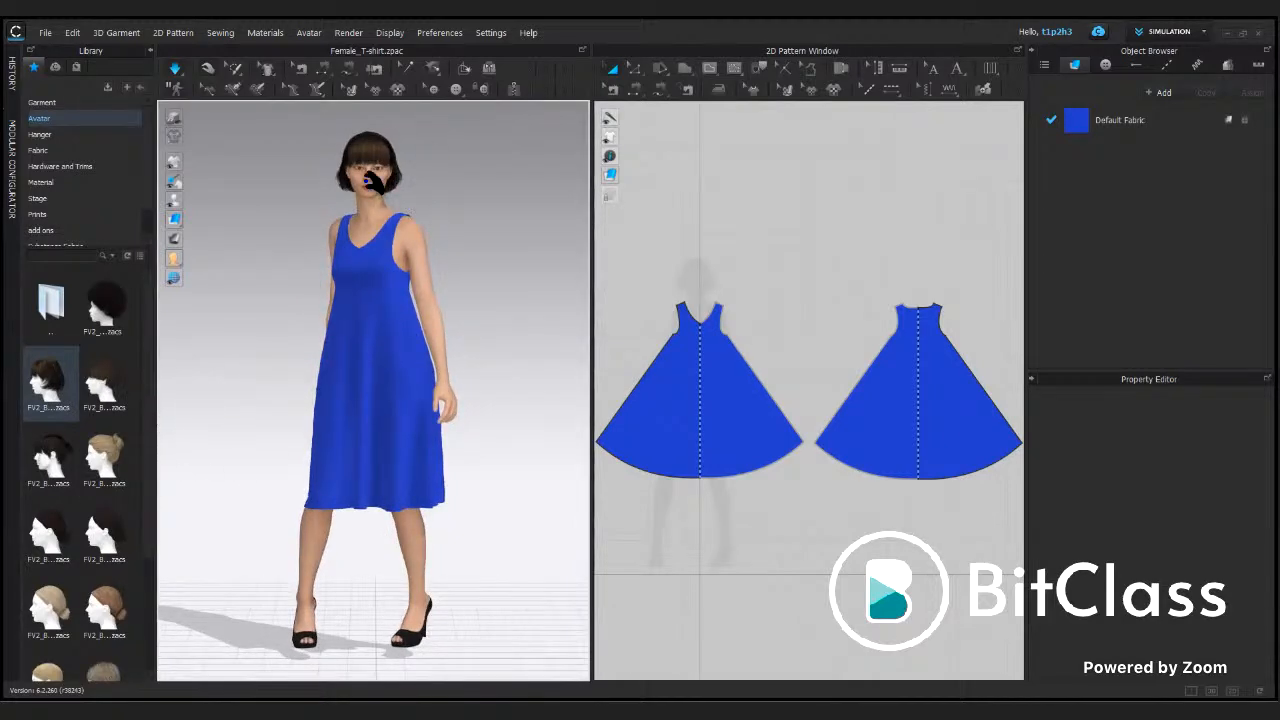
Step: Try the beige high heels from the shoe library on the avatar and replace them with the black flat shoes
double_click(50, 300)
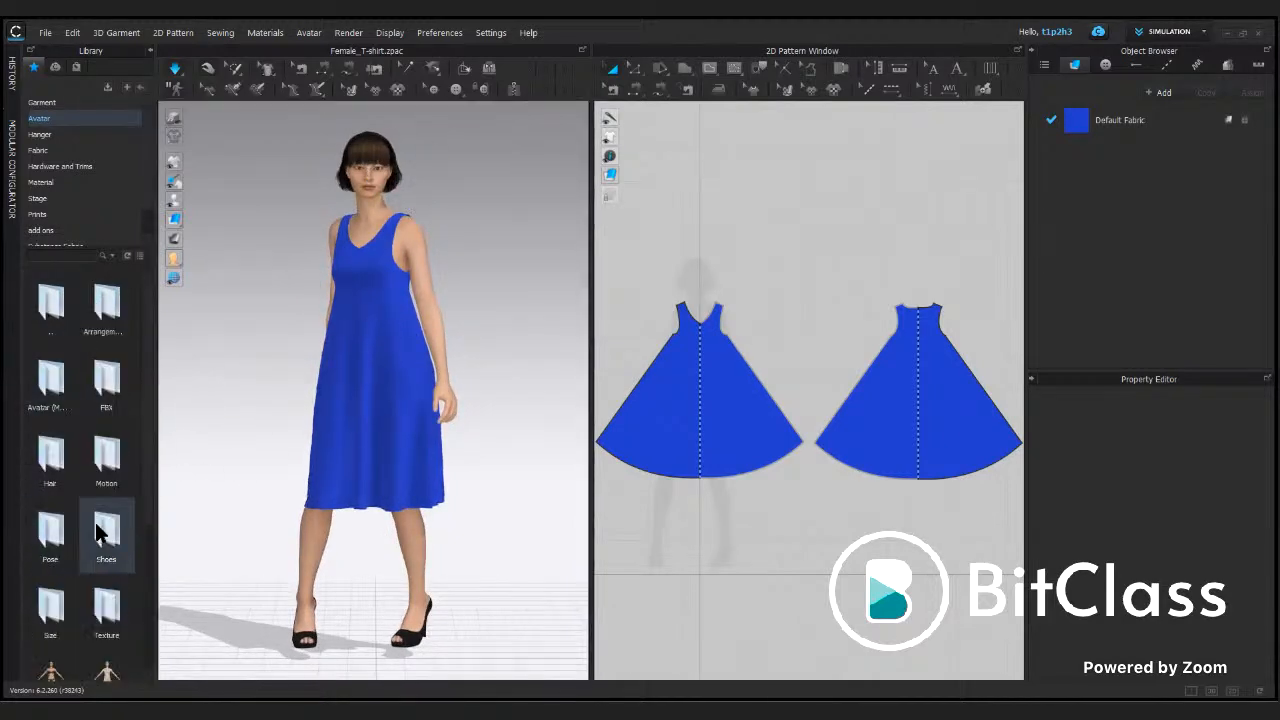
double_click(95, 522)
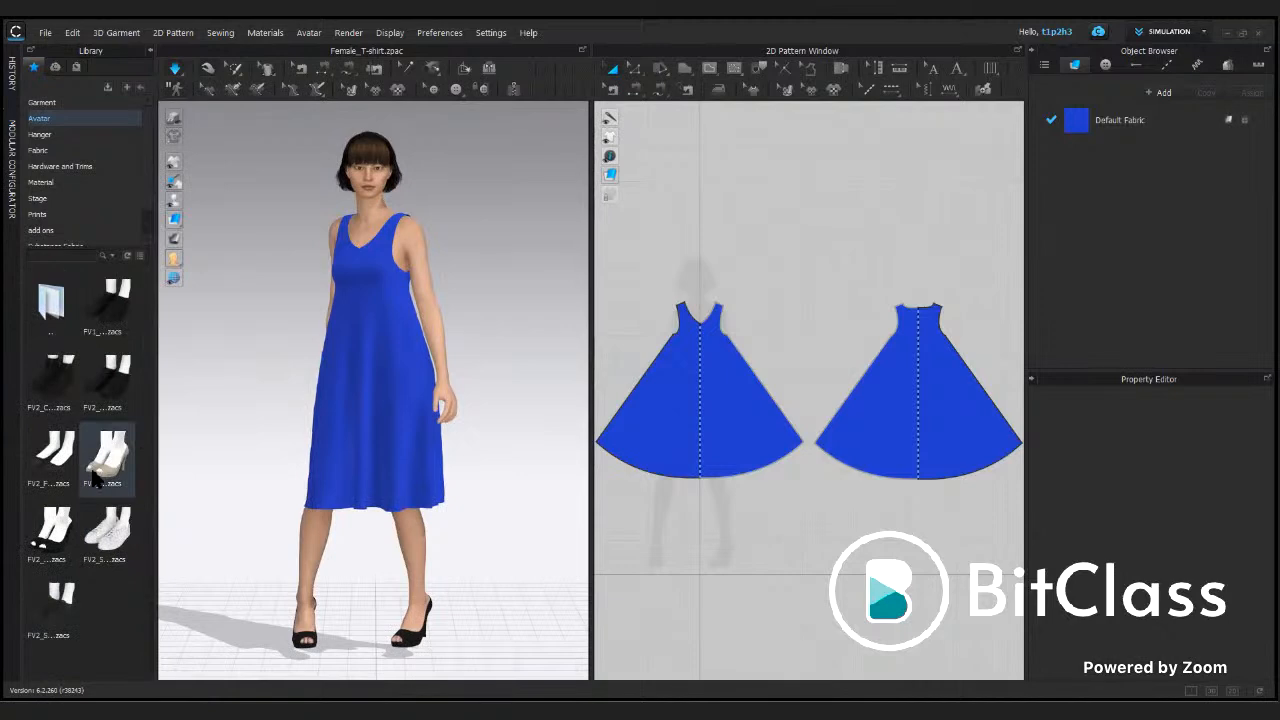
middle_click_drag(350, 500, 349, 437)
mouse_move(425, 438)
right_mouse_down()
mouse_move(349, 449)
mouse_move(420, 455)
right_mouse_up()
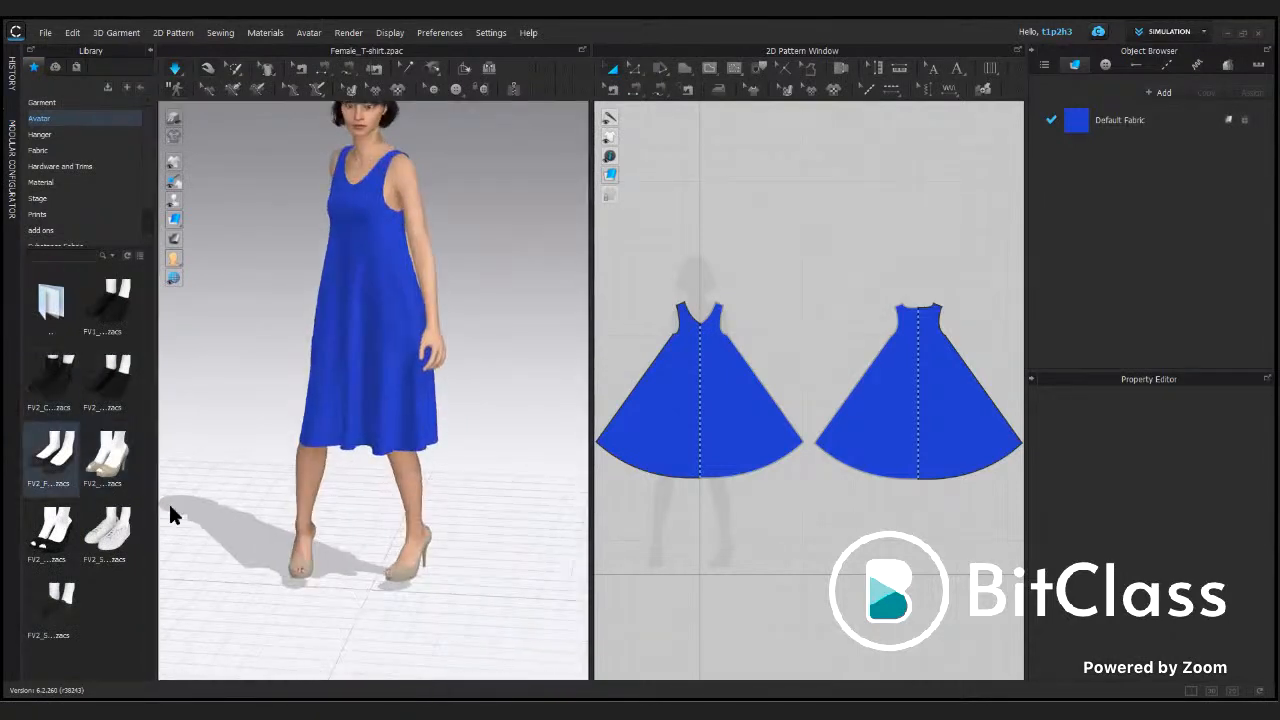
middle_click_drag(263, 488, 269, 543)
right_click_drag(272, 546, 417, 537)
scroll(418, 540, "up", 2)
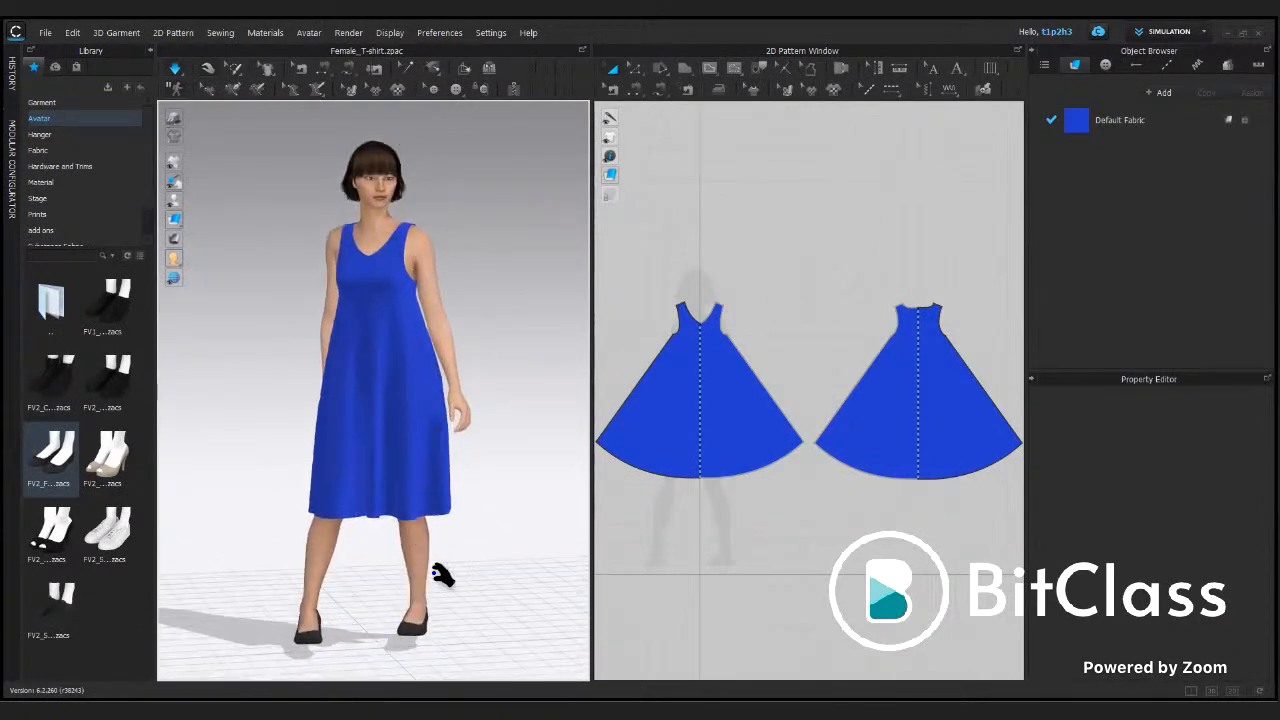
Step: Look through the earlier projects in the my work folder from the project save dialog, and close it without saving
left_click(43, 31)
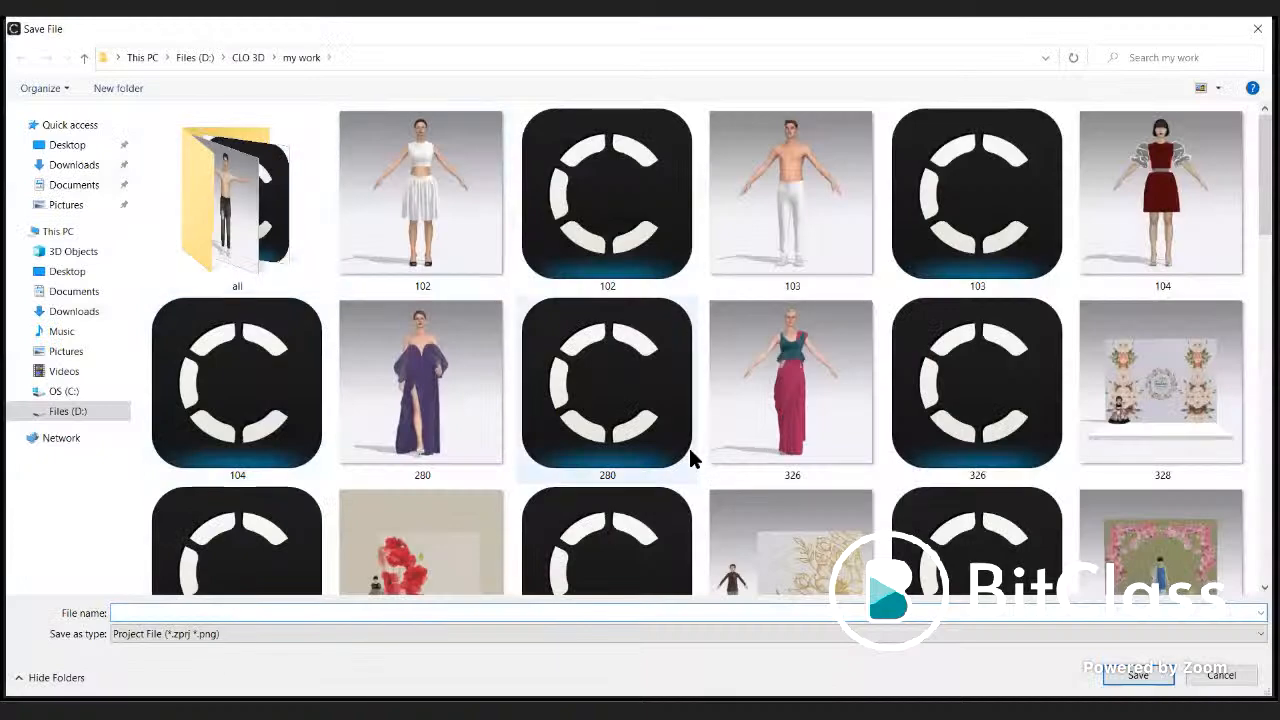
scroll(690, 449, "down", 5)
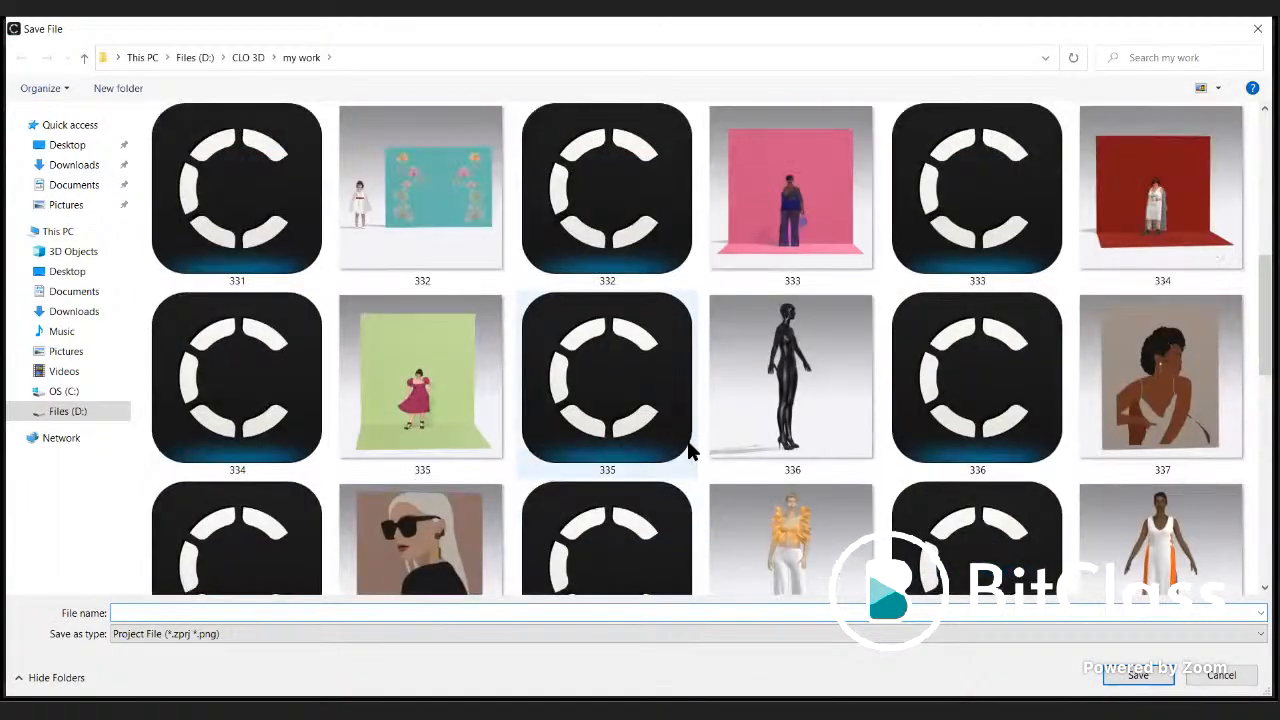
scroll(690, 449, "down", 1)
scroll(690, 445, "down", 3)
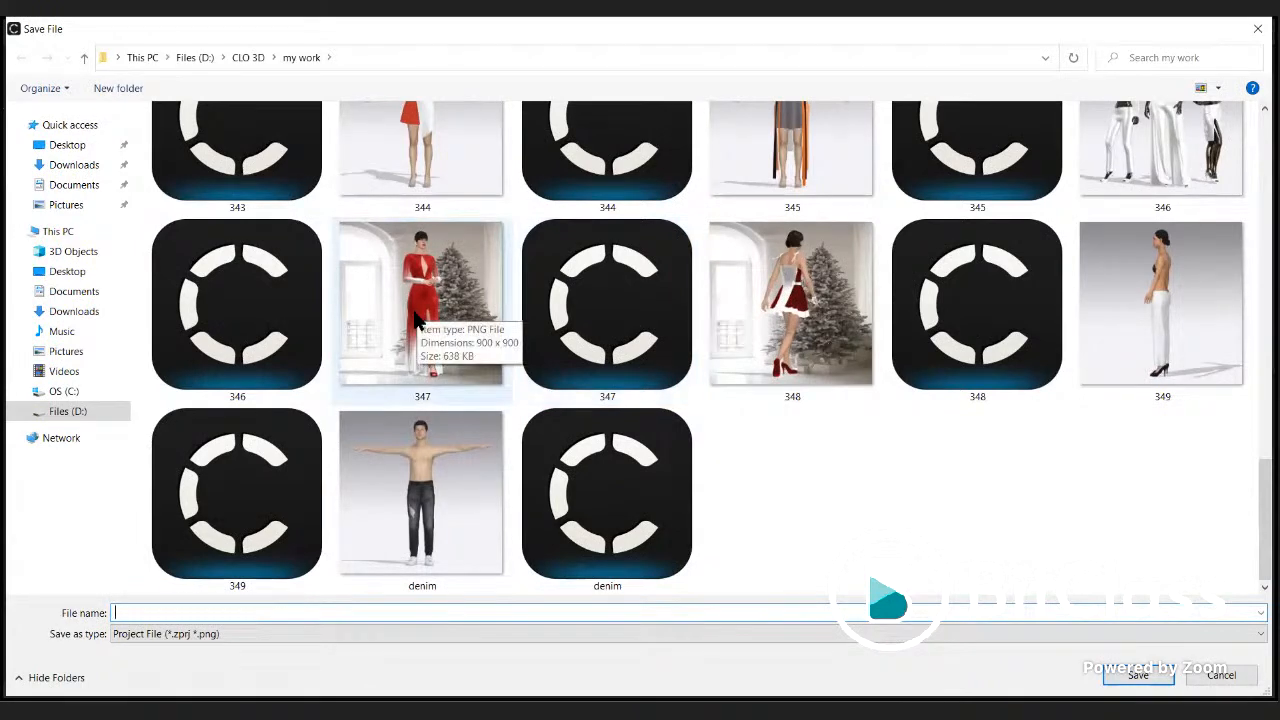
scroll(427, 342, "up", 1)
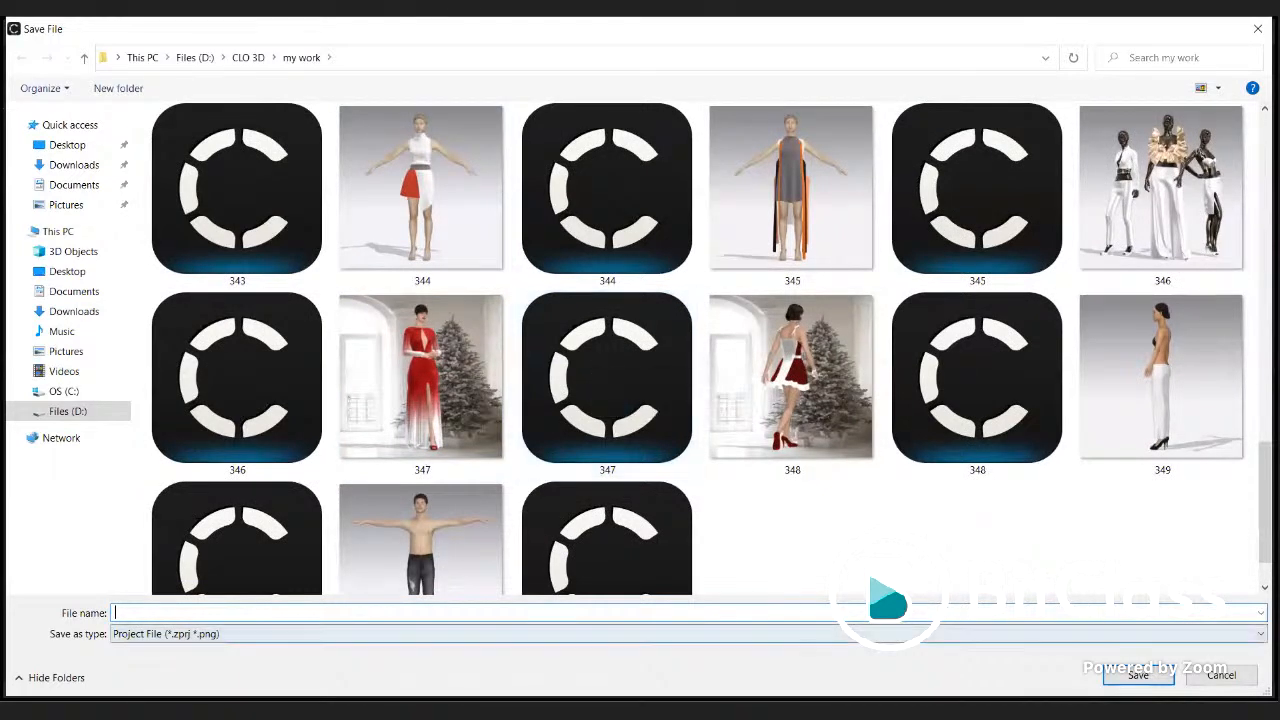
left_click(1222, 676)
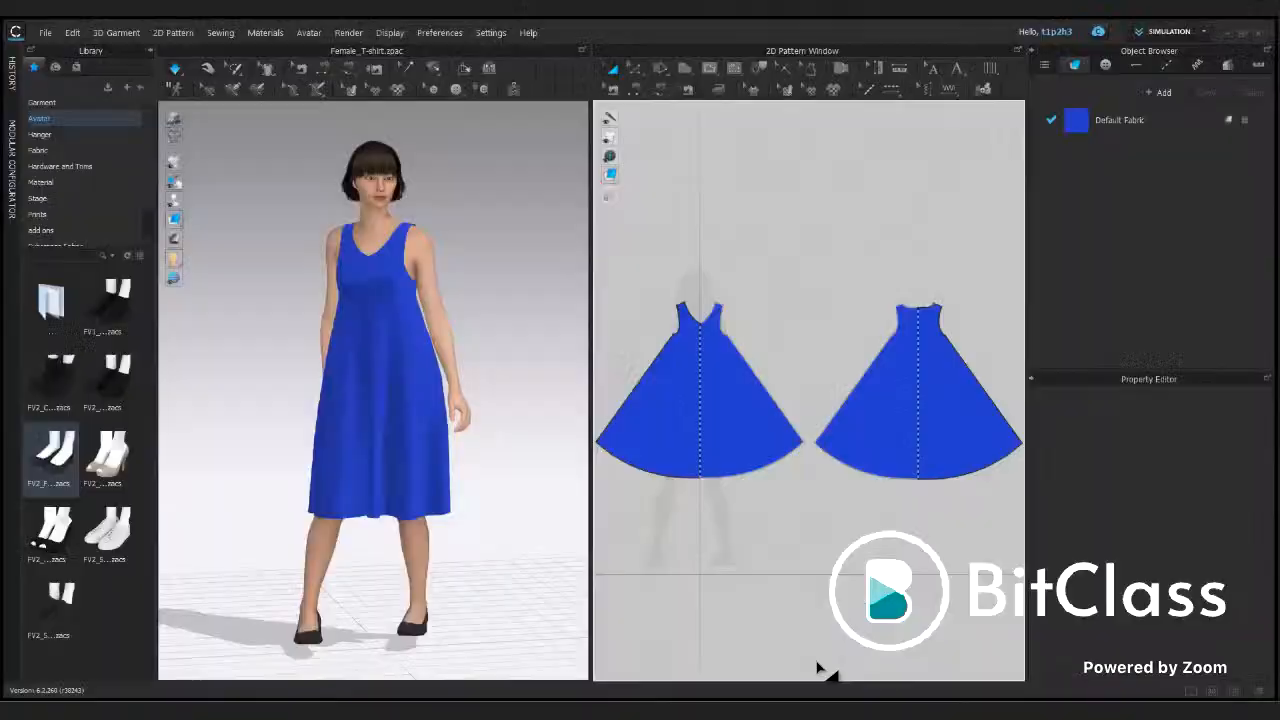